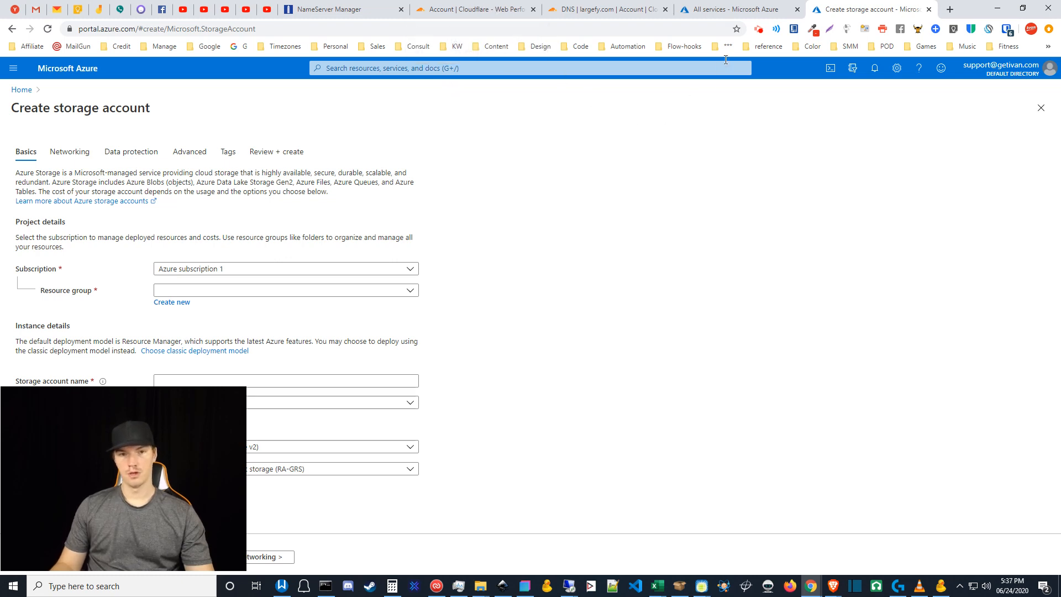
# - Open a new blank browser tab beside the Azure Create storage account form
pyautogui.click(950, 8)
# - Load cyberduck.io, then go back to NameSilo's NameServer Manager for largefy.com
pyautogui.write('cyber')
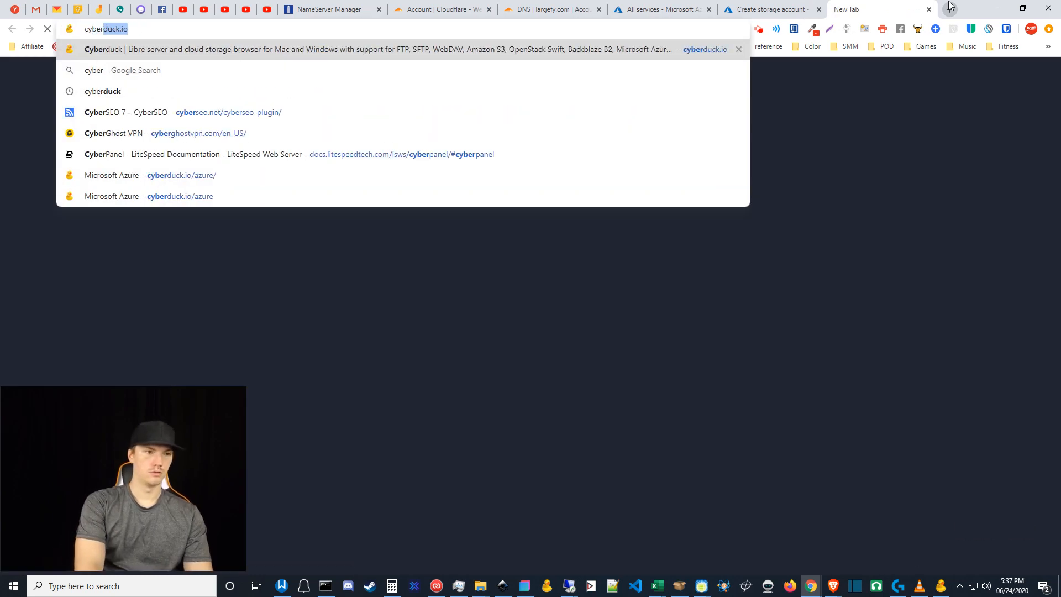
pyautogui.press('Return')
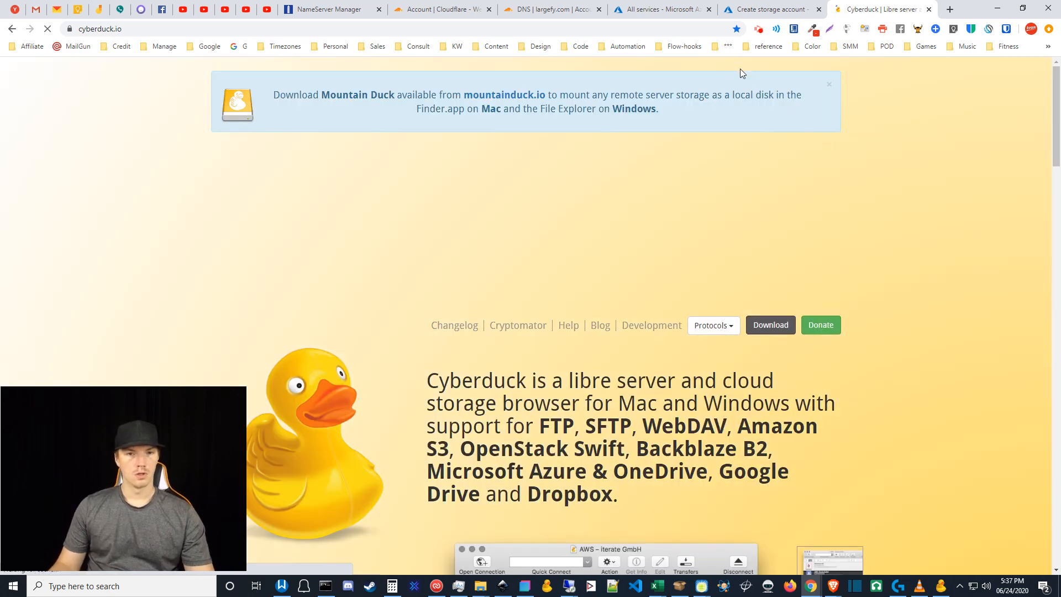
pyautogui.click(329, 7)
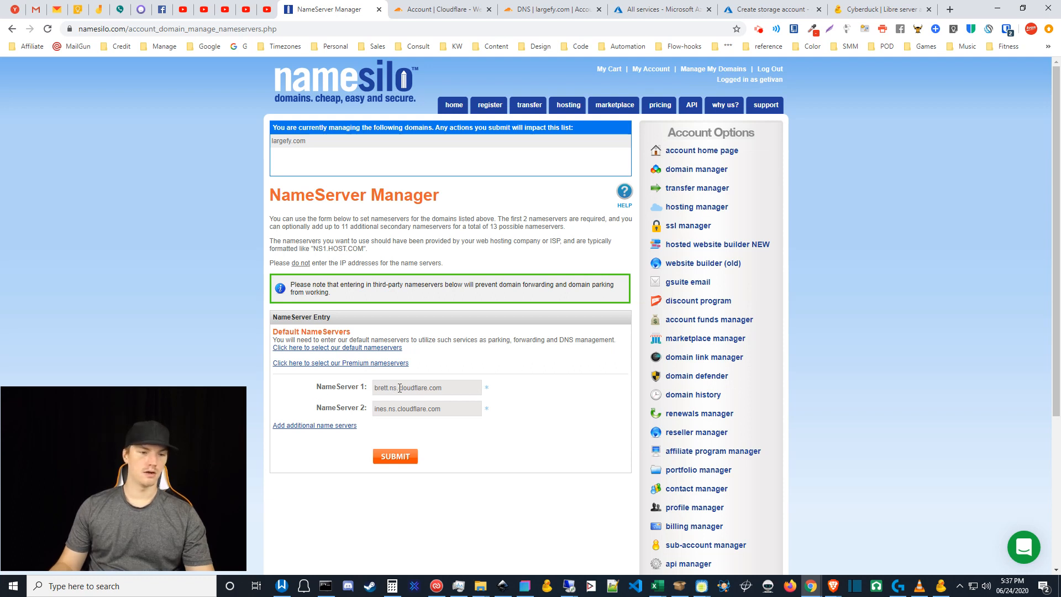
pyautogui.click(437, 386)
pyautogui.moveTo(437, 387); pyautogui.dragTo(353, 386)
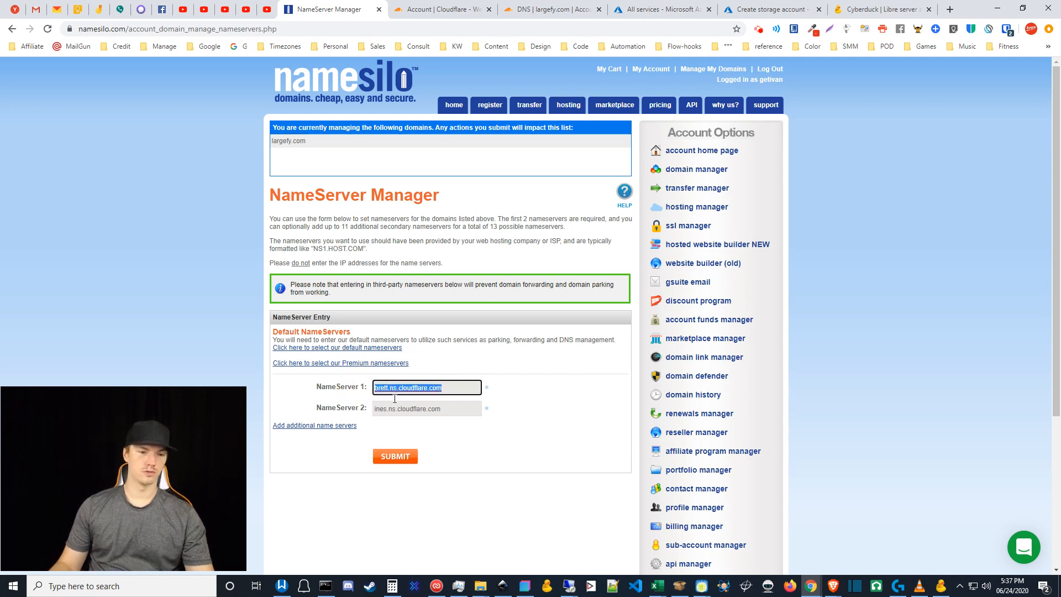
pyautogui.moveTo(435, 409); pyautogui.dragTo(369, 413)
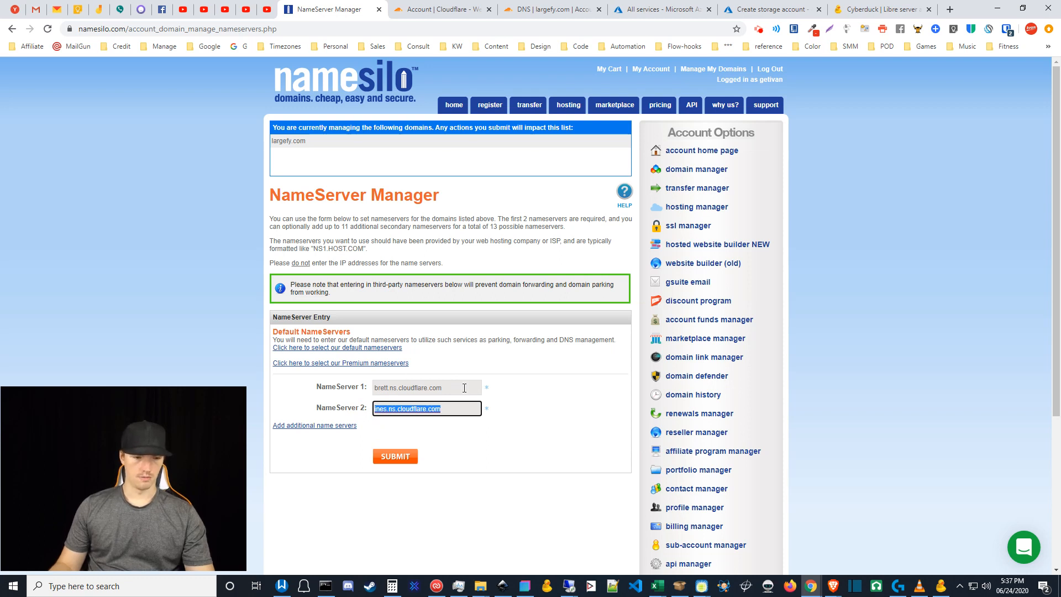
pyautogui.click(440, 387)
pyautogui.tripleClick(375, 387)
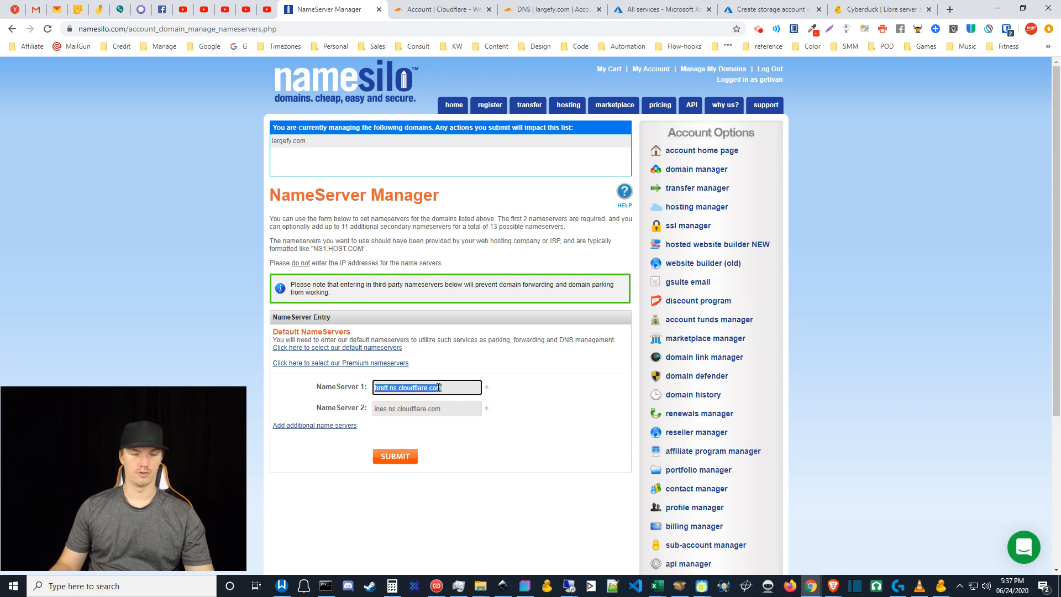
pyautogui.click(461, 412)
pyautogui.click(372, 409)
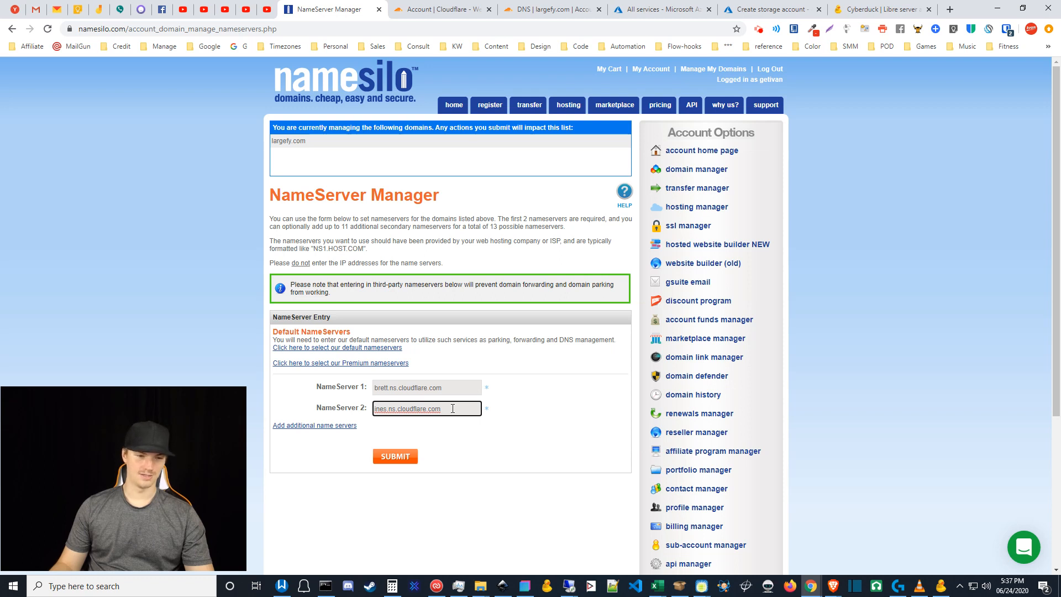
pyautogui.moveTo(453, 408); pyautogui.dragTo(371, 409)
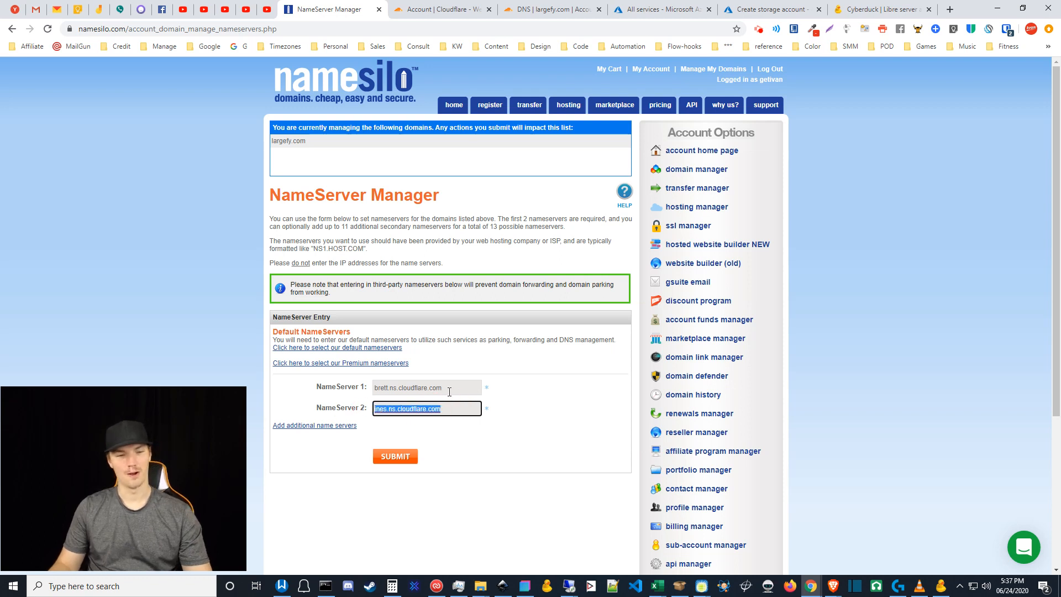
pyautogui.click(467, 387)
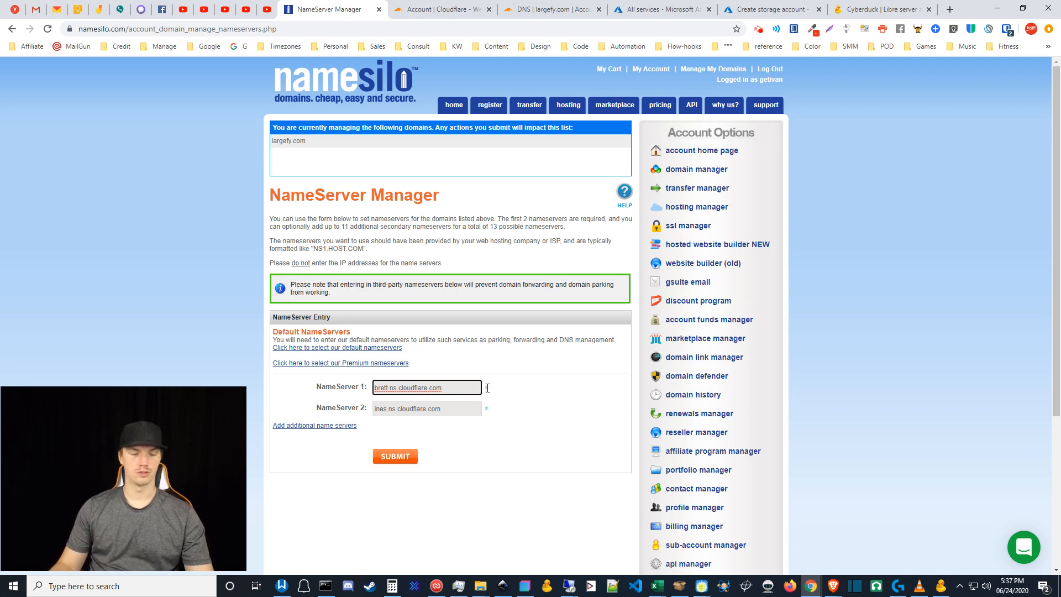
pyautogui.click(509, 390)
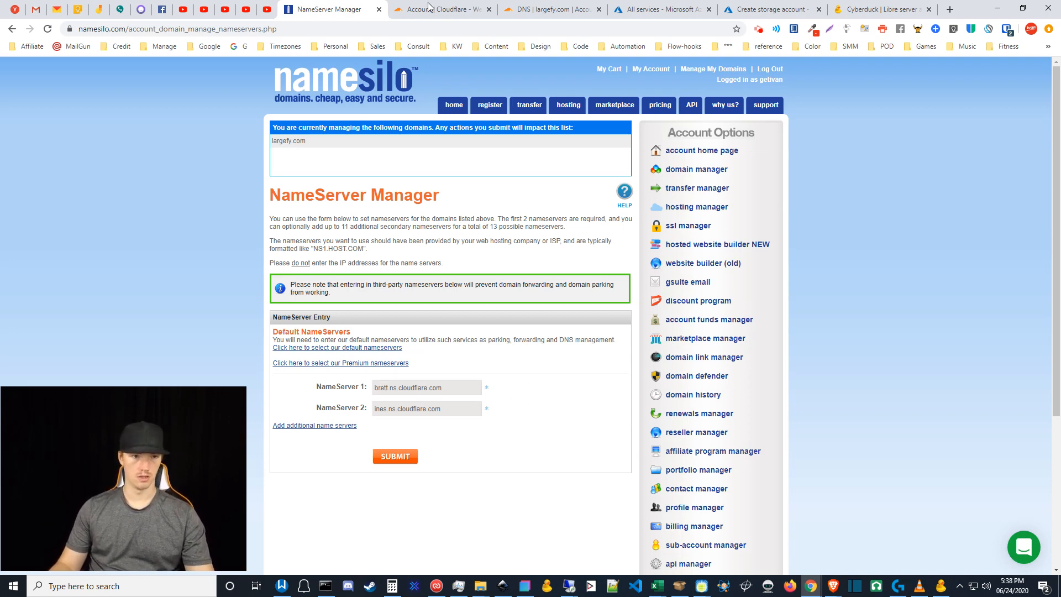
# - Enter largefy123.com as a new site on Cloudflare's add-site page and submit it
pyautogui.click(449, 6)
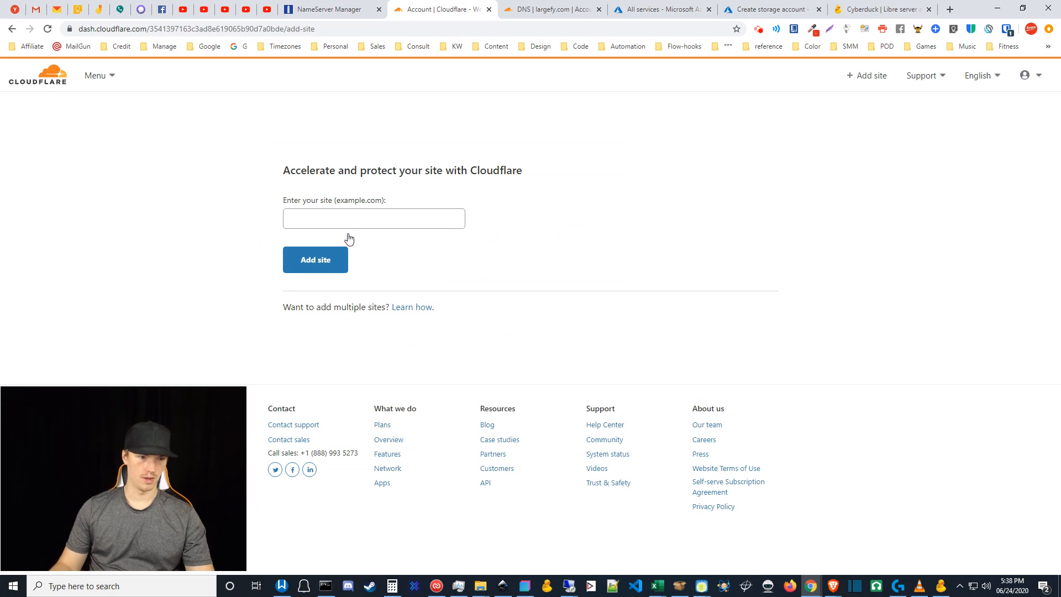
pyautogui.click(352, 217)
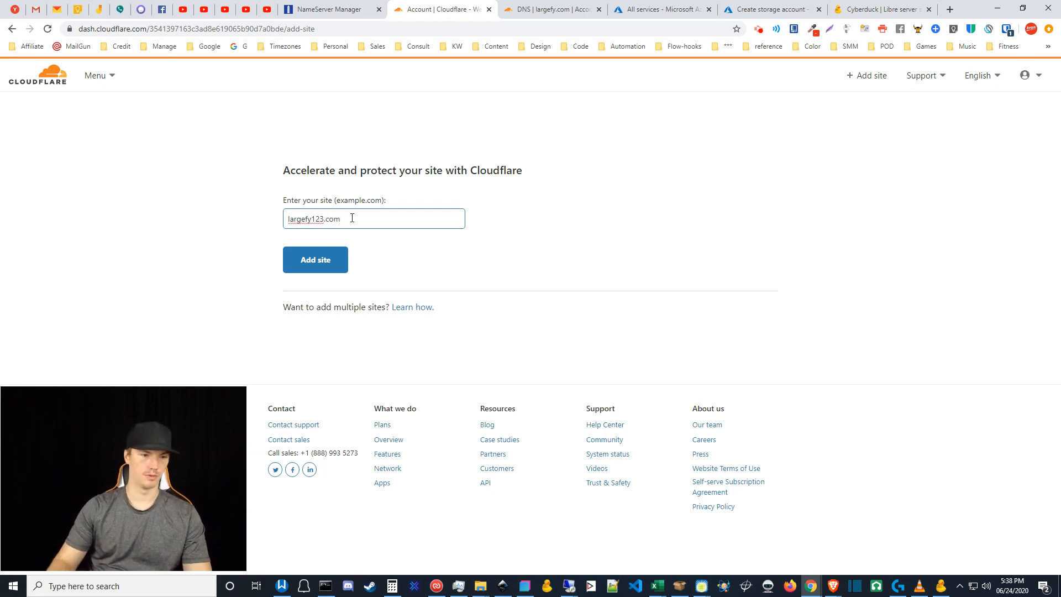
pyautogui.click(315, 262)
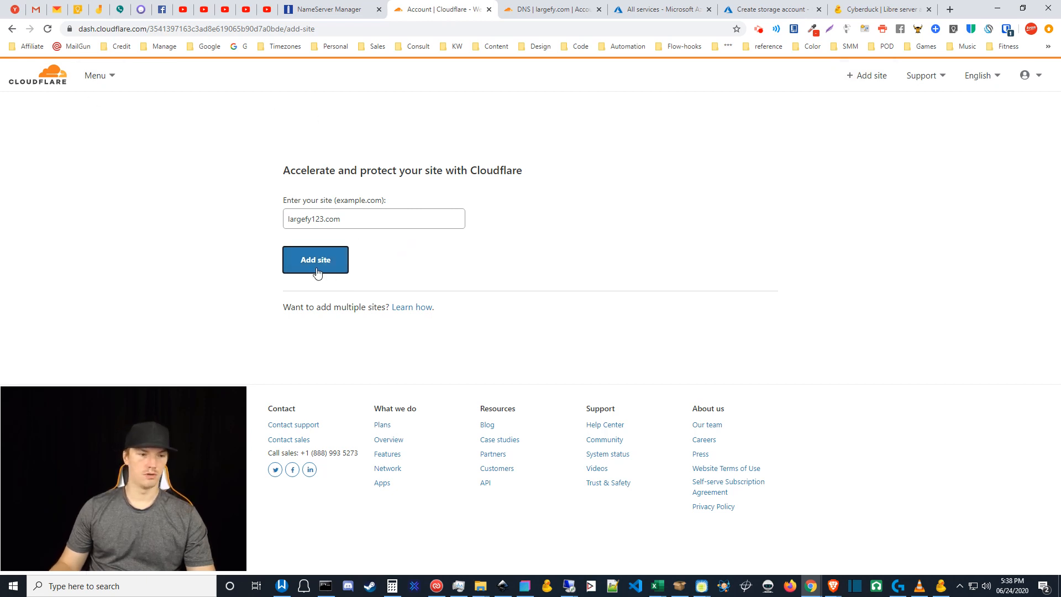
pyautogui.click(303, 255)
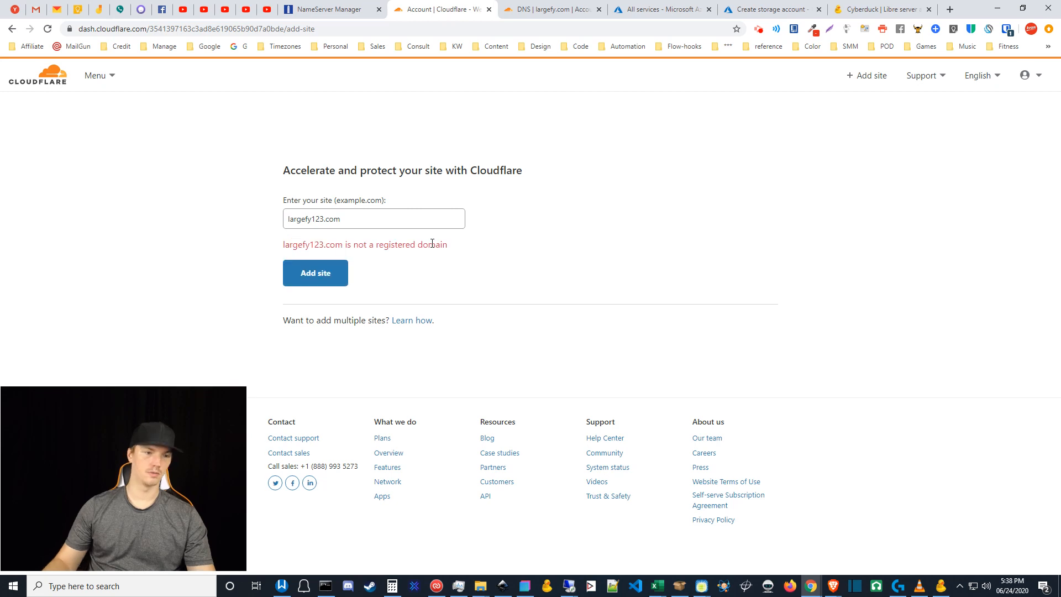
# - Correct the domain to largefy.com, then replace it with pyre.us and add that site
pyautogui.click(323, 220)
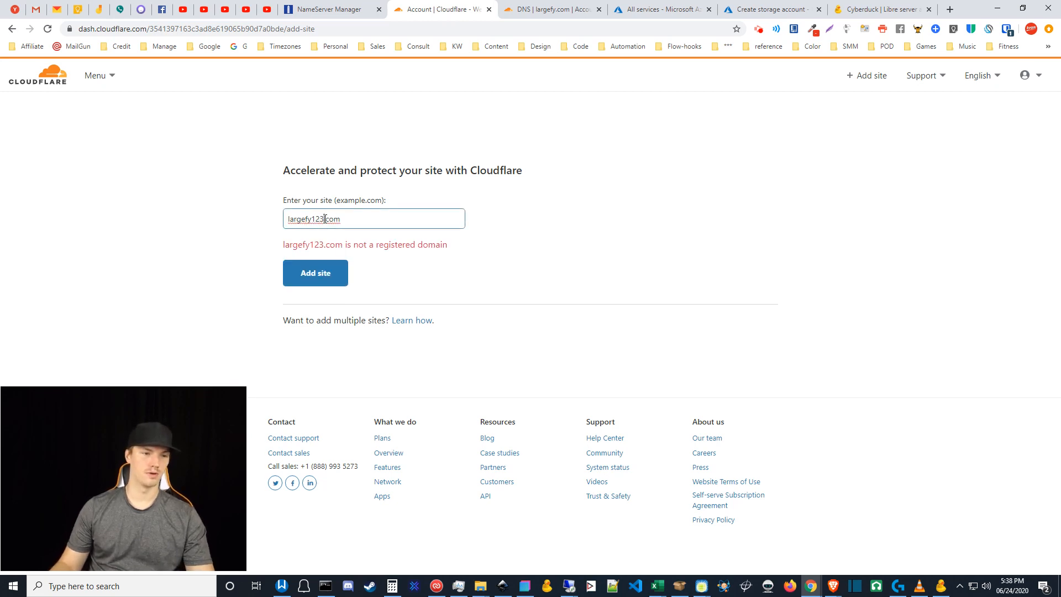
pyautogui.moveTo(325, 219); pyautogui.dragTo(275, 219)
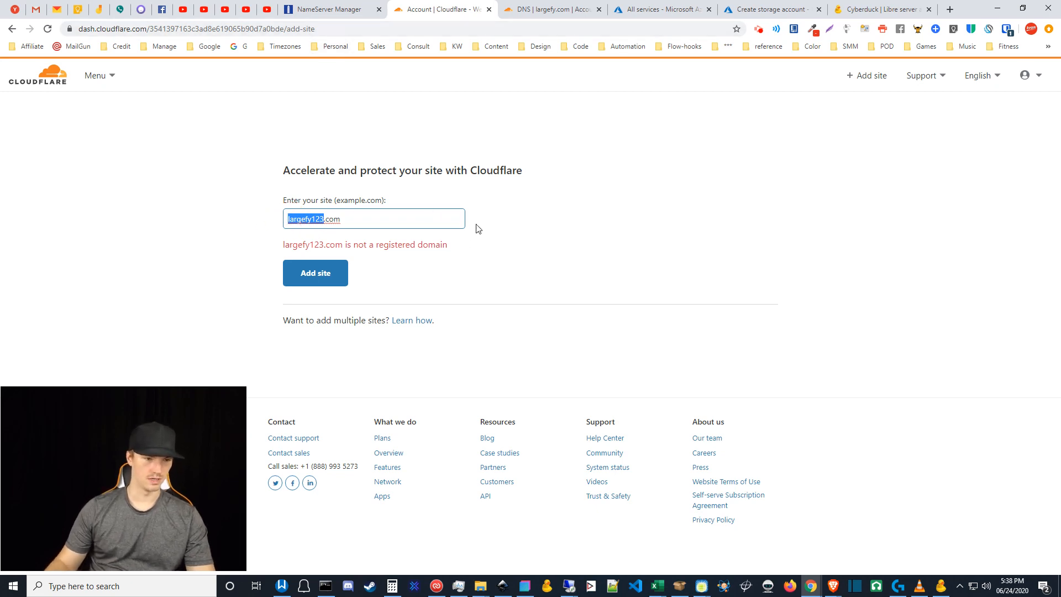
pyautogui.moveTo(324, 220); pyautogui.dragTo(311, 220)
pyautogui.press('BackSpace')
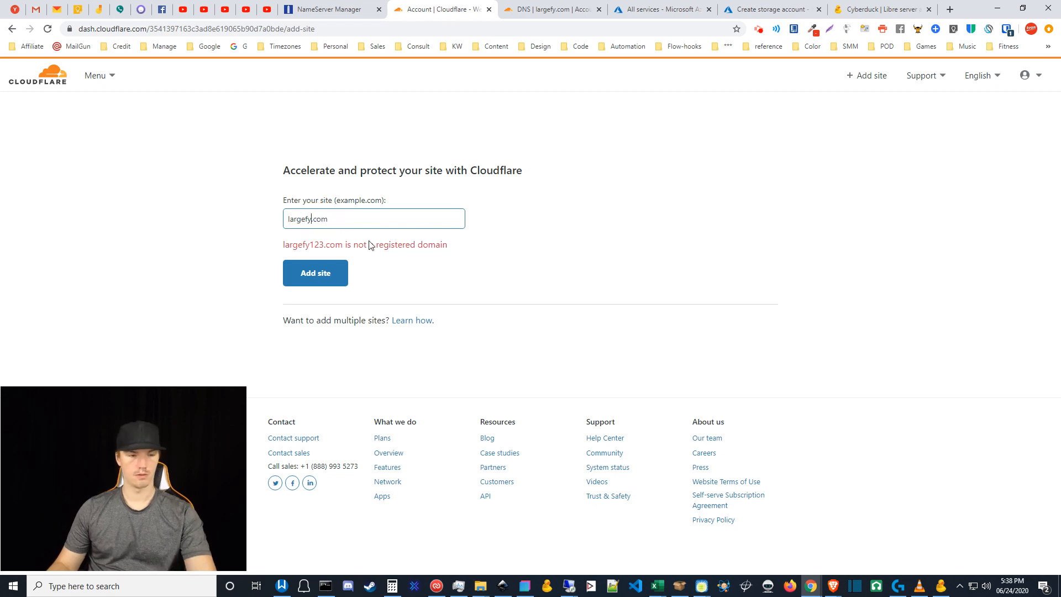
pyautogui.click(325, 273)
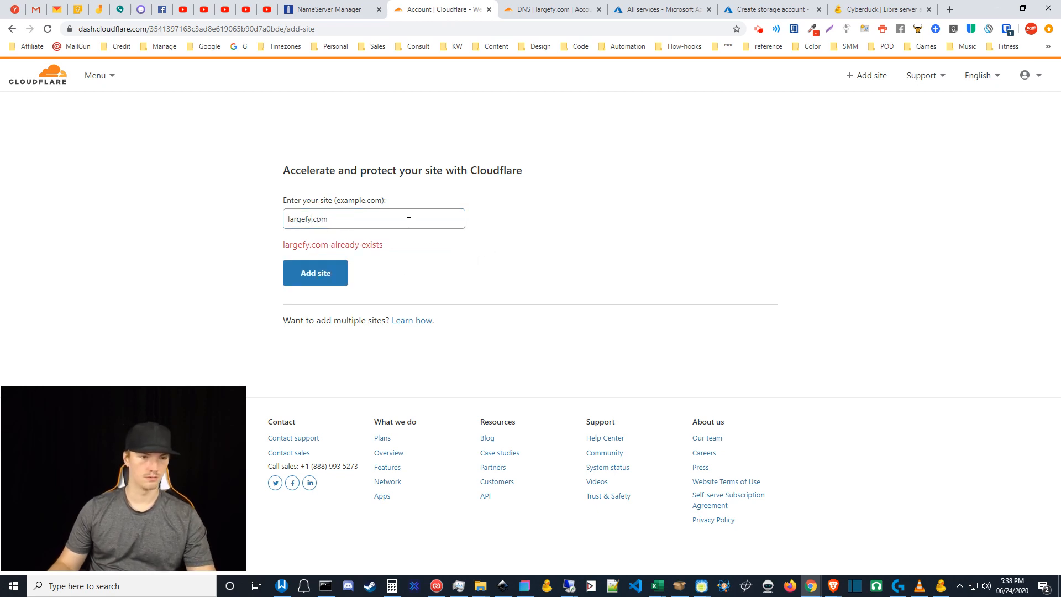
pyautogui.moveTo(352, 221); pyautogui.dragTo(222, 214)
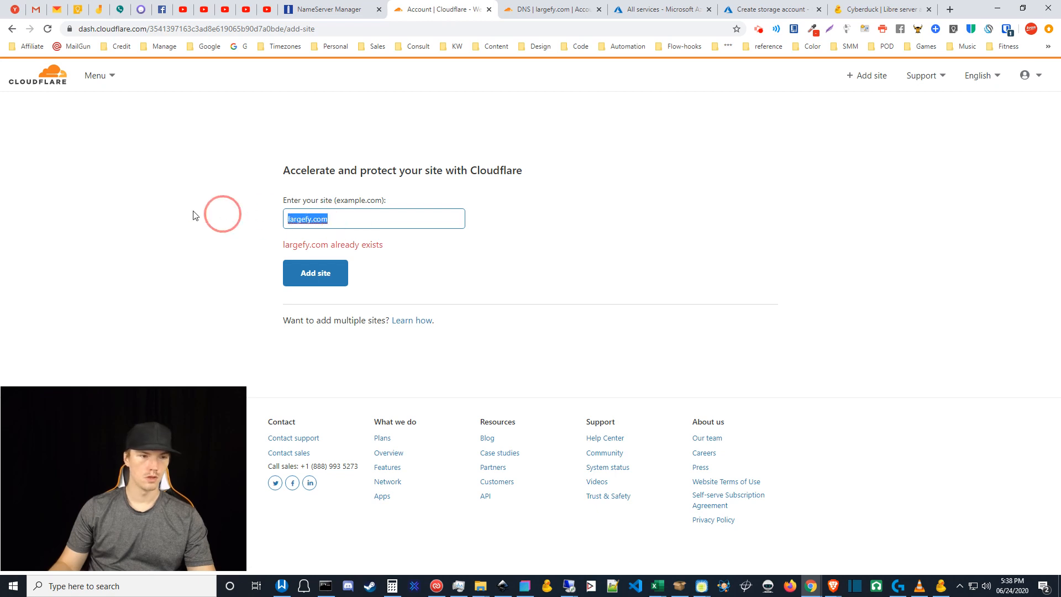
pyautogui.write('pyr')
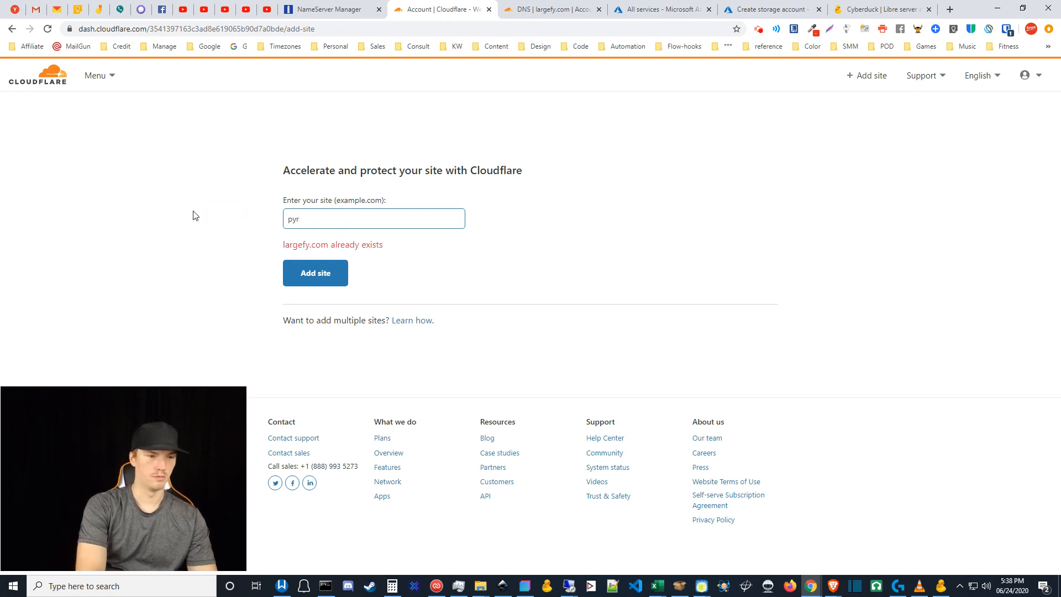
pyautogui.write('e.us')
pyautogui.click(328, 274)
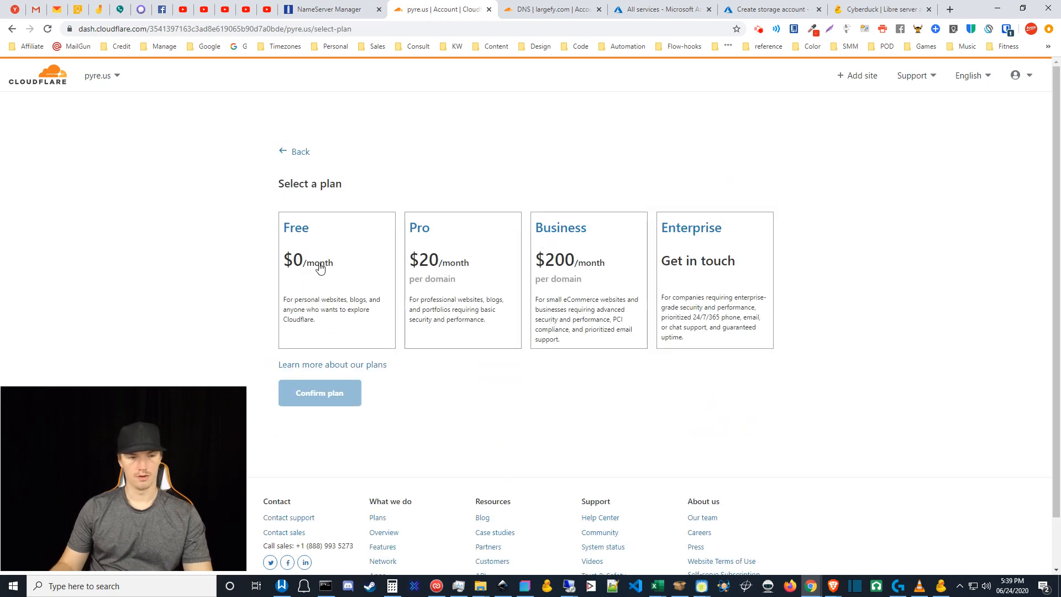
# - Select and confirm Cloudflare's Free plan for the site
pyautogui.click(323, 296)
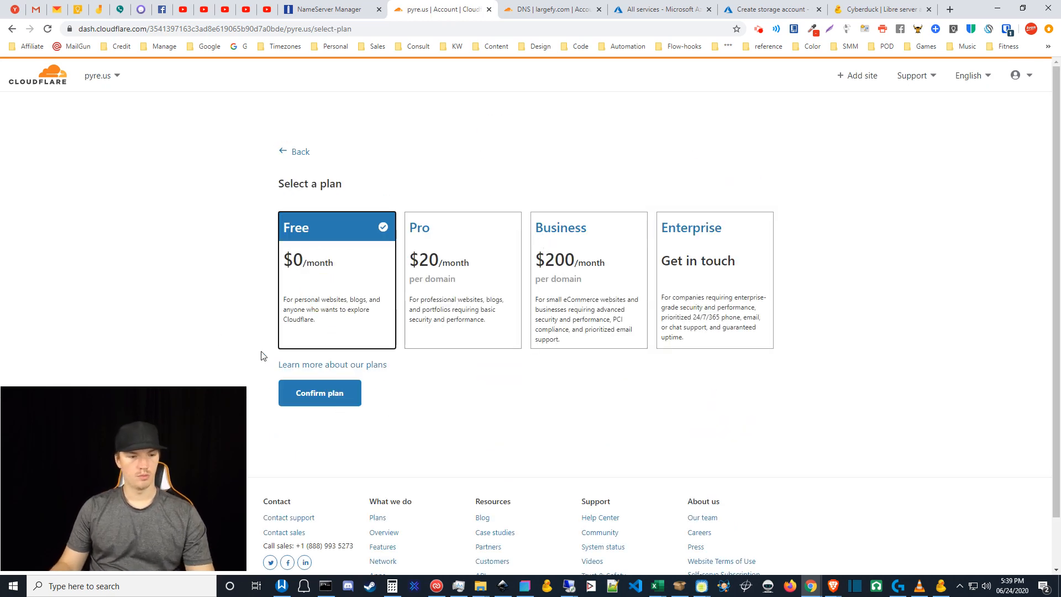
pyautogui.click(314, 395)
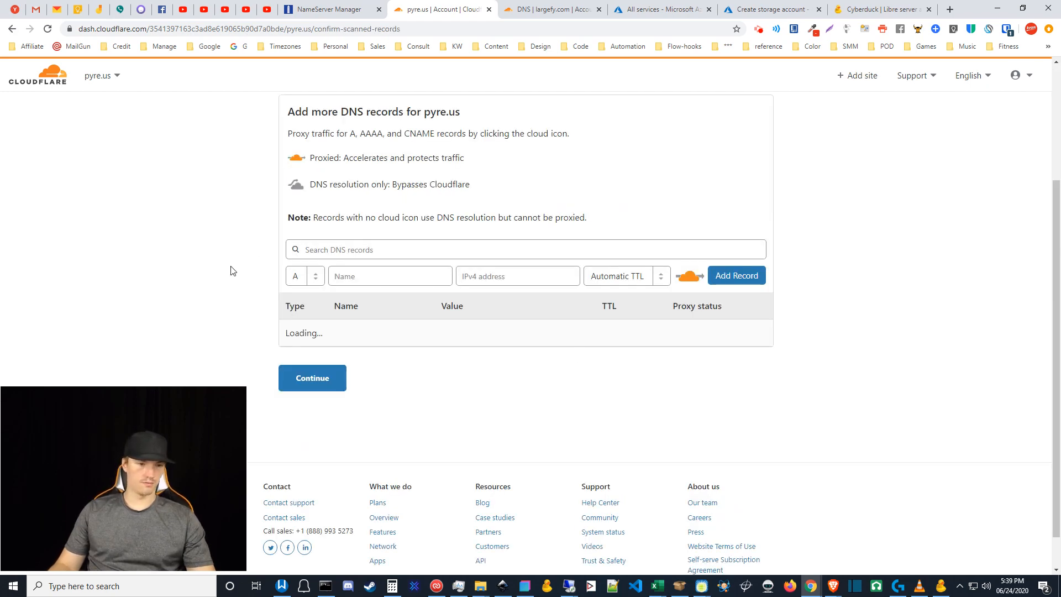
pyautogui.scroll(1, 242, 359)
pyautogui.scroll(1, 242, 358)
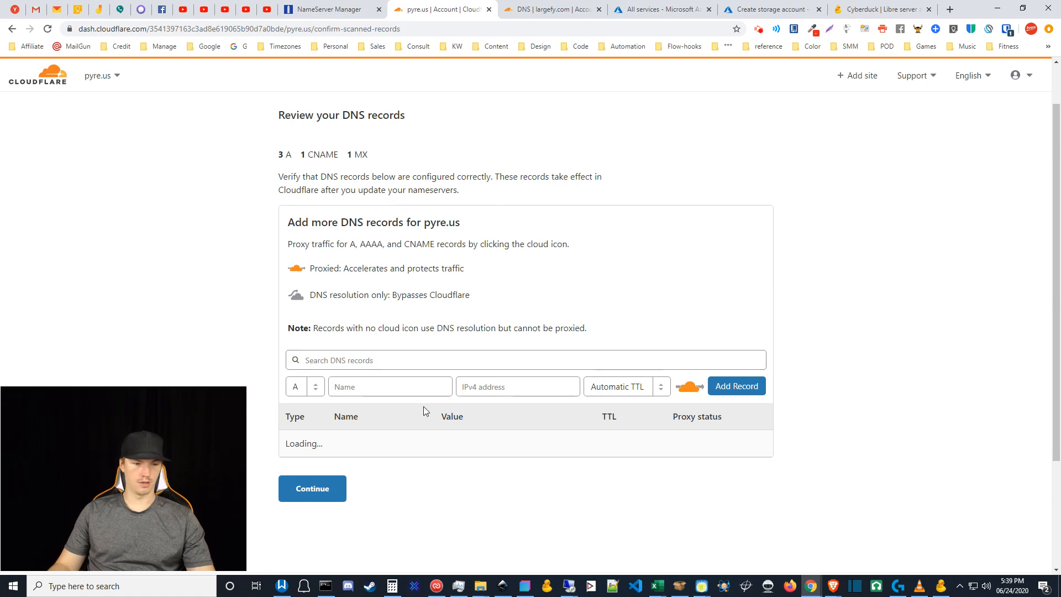
# - Skip the DNS records review, keep default activation, and copy Cloudflare's first nameserver for NameSilo
pyautogui.click(332, 491)
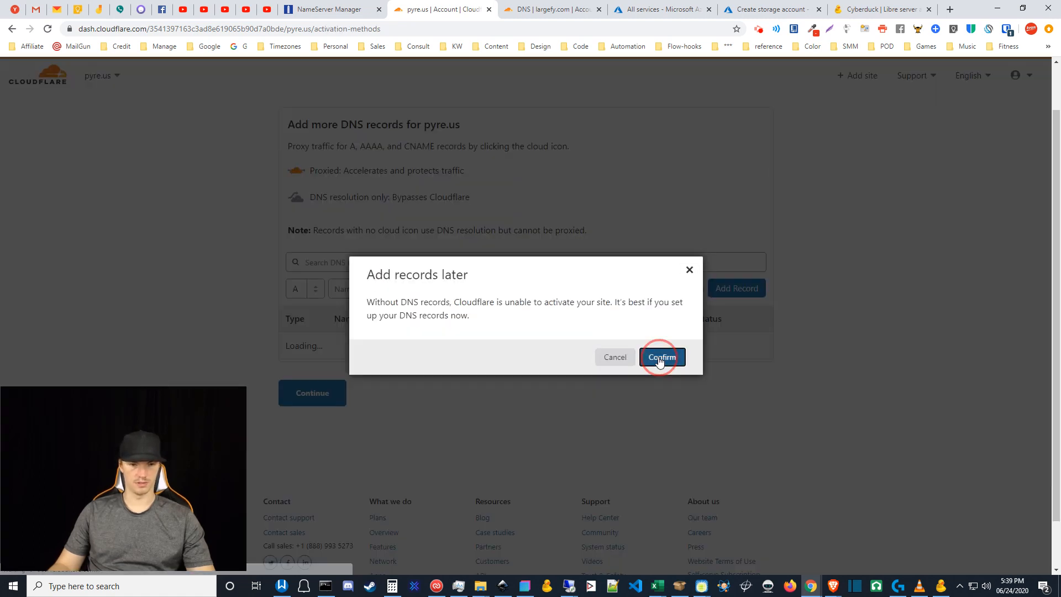
pyautogui.click(660, 359)
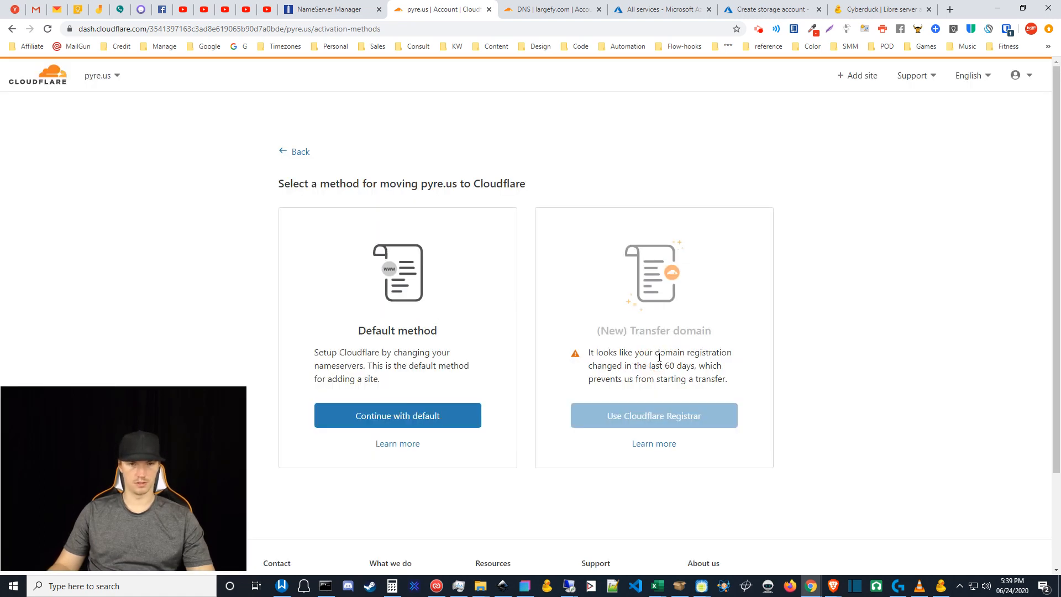
pyautogui.click(396, 417)
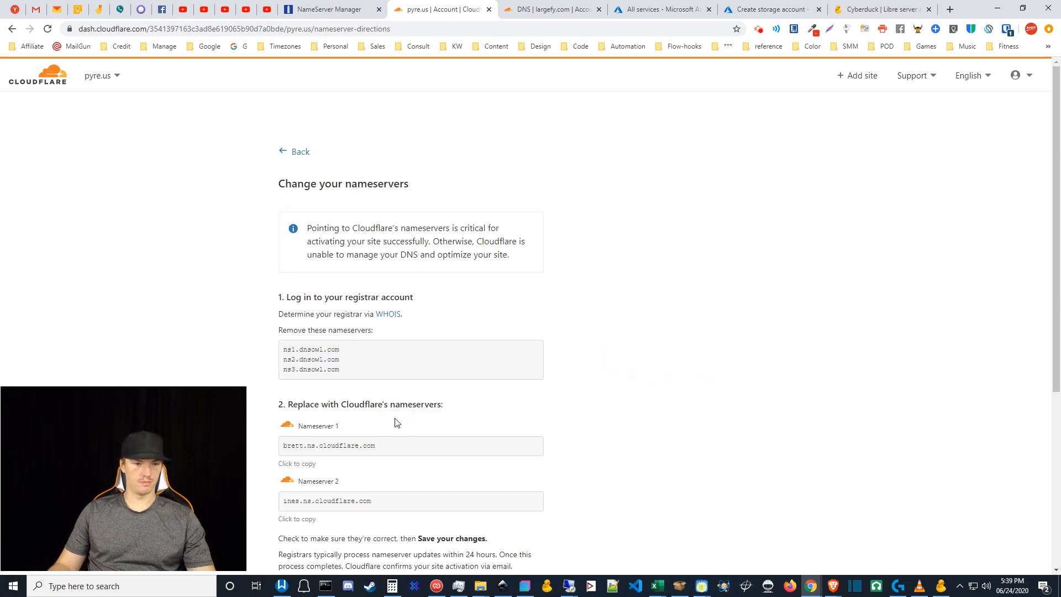
pyautogui.scroll(-2, 528, 456)
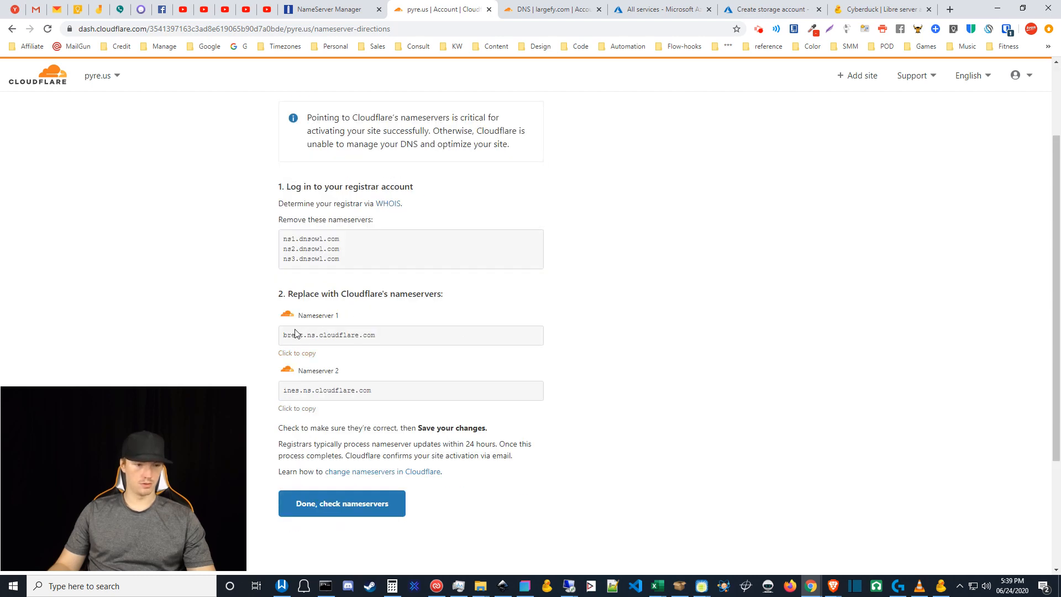
pyautogui.scroll(1, 397, 416)
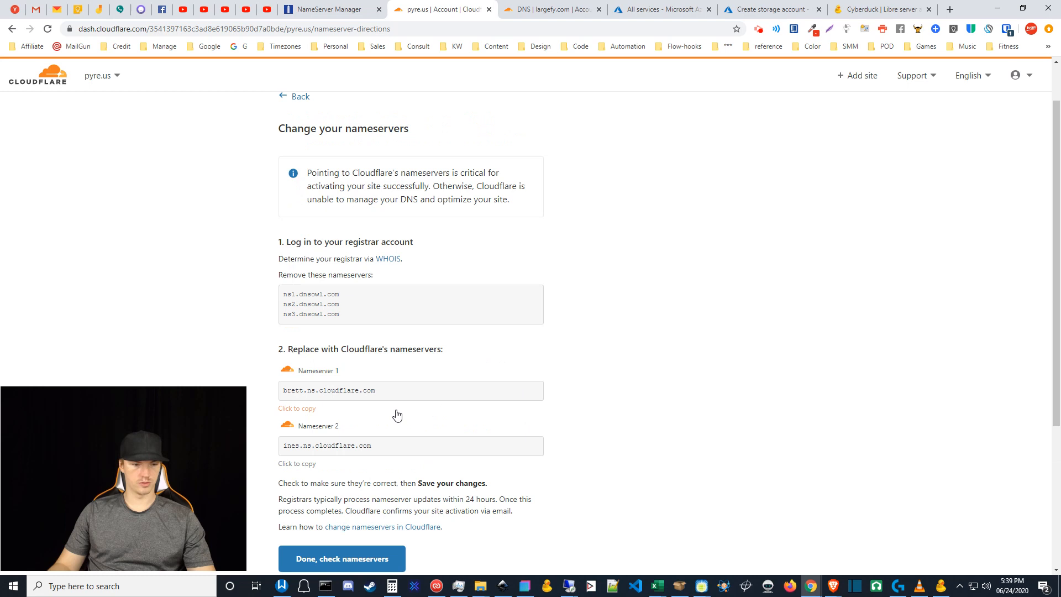
pyautogui.click(303, 391)
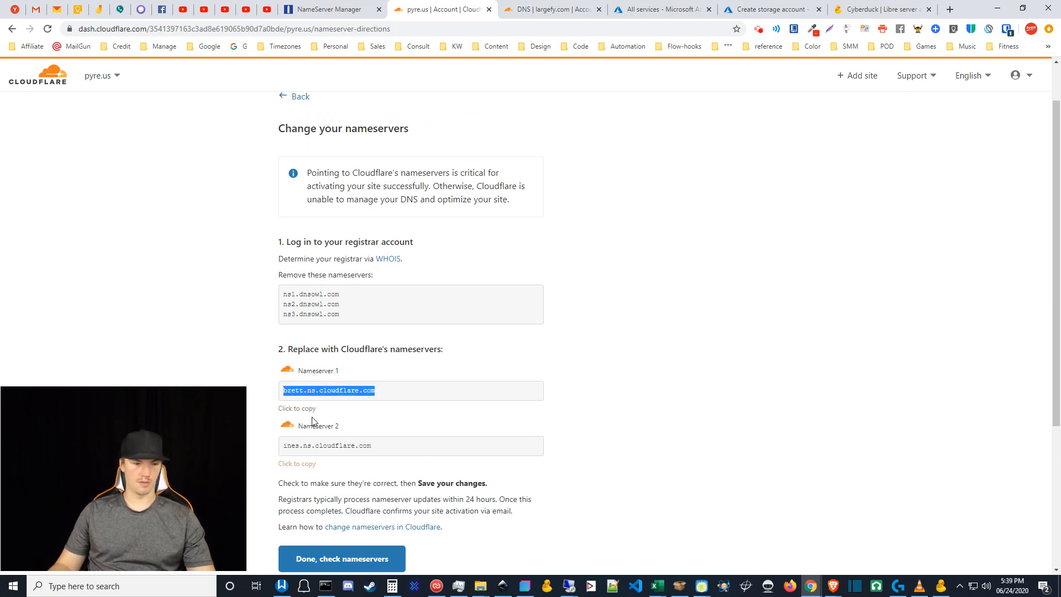
pyautogui.click(320, 7)
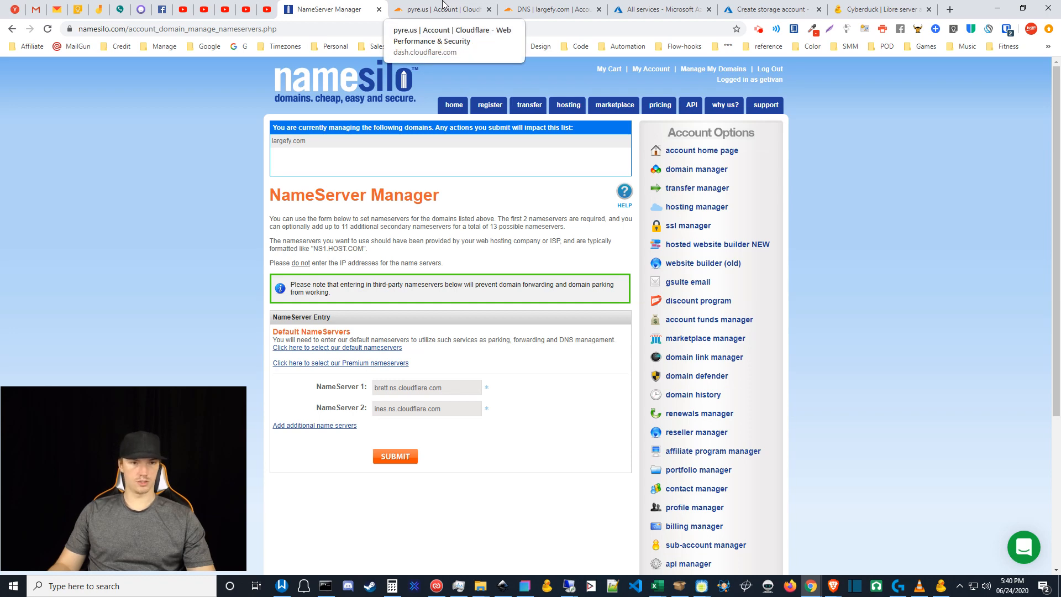
# - Review largefy.com's DNS records in Cloudflare, then switch to Azure's All services page
pyautogui.click(534, 9)
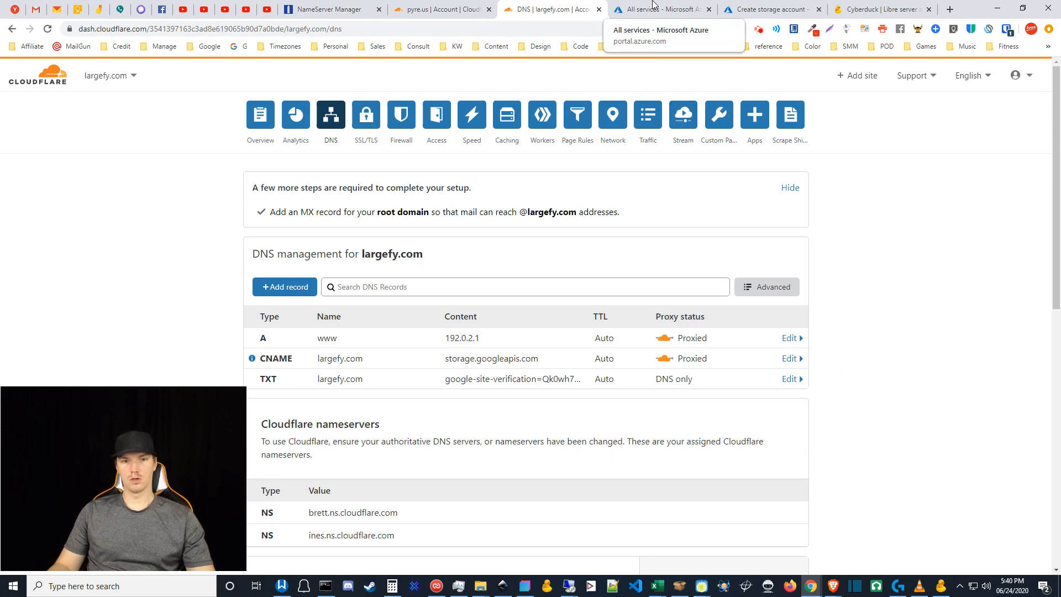
pyautogui.click(653, 4)
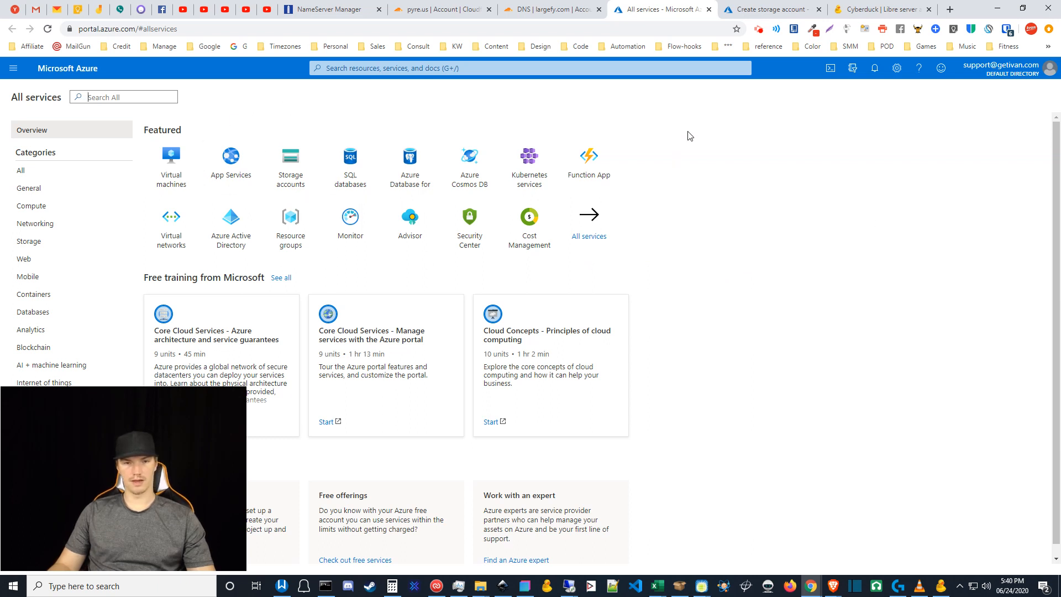
# - Choose the storage resource group on the Create storage account form
pyautogui.click(755, 8)
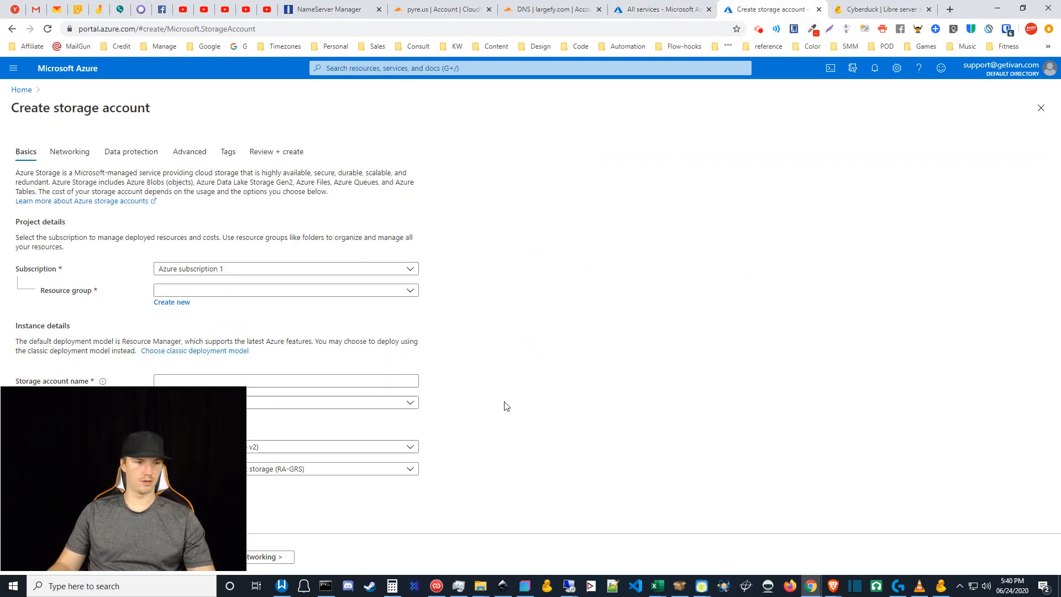
pyautogui.moveTo(119, 466); pyautogui.dragTo(553, 463)
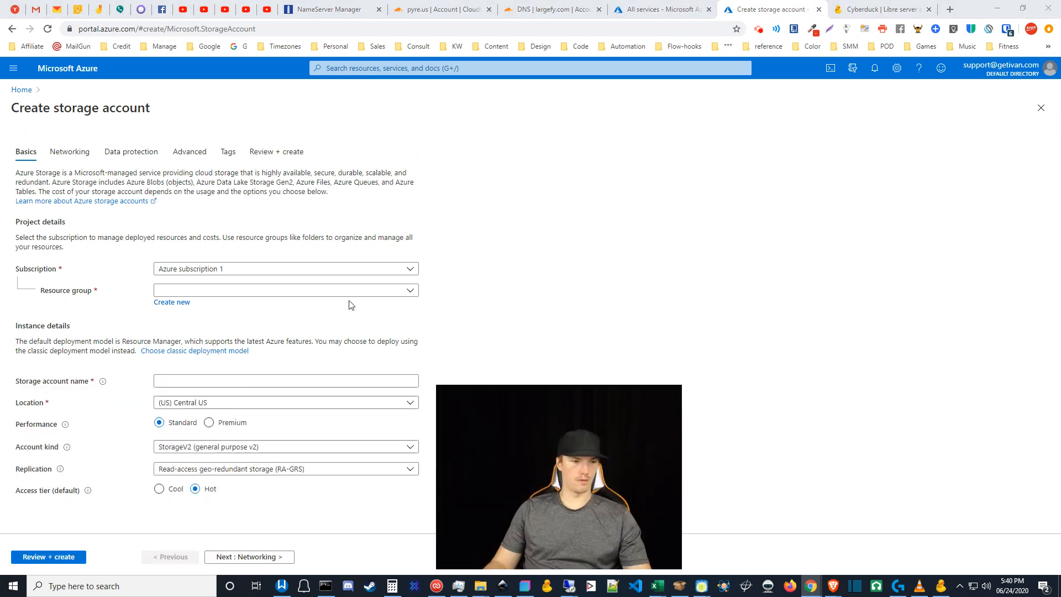
pyautogui.click(177, 291)
pyautogui.click(170, 364)
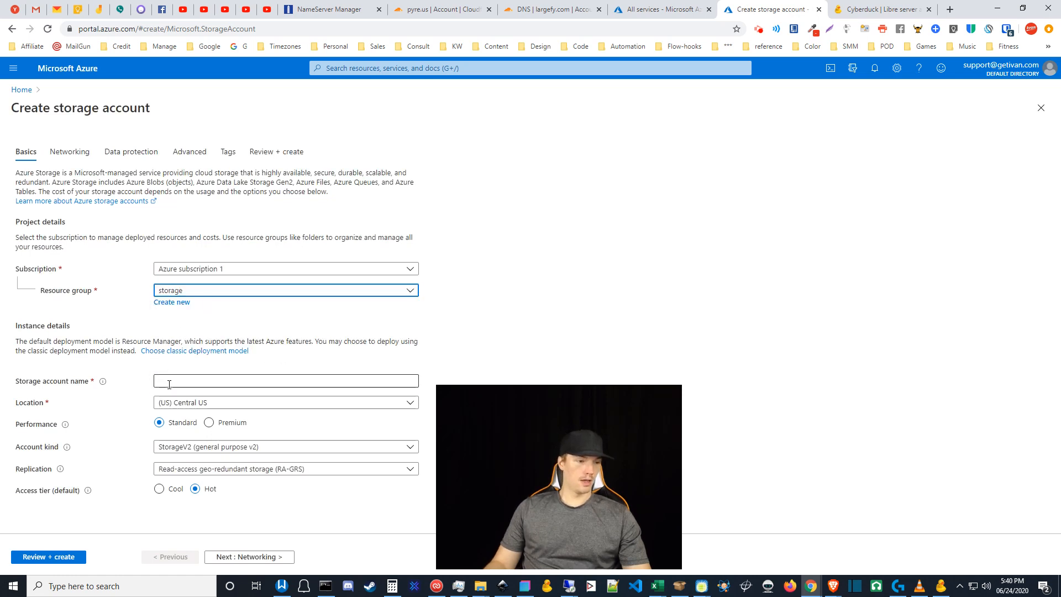
# - Enter largefy as the storage account name
pyautogui.click(185, 381)
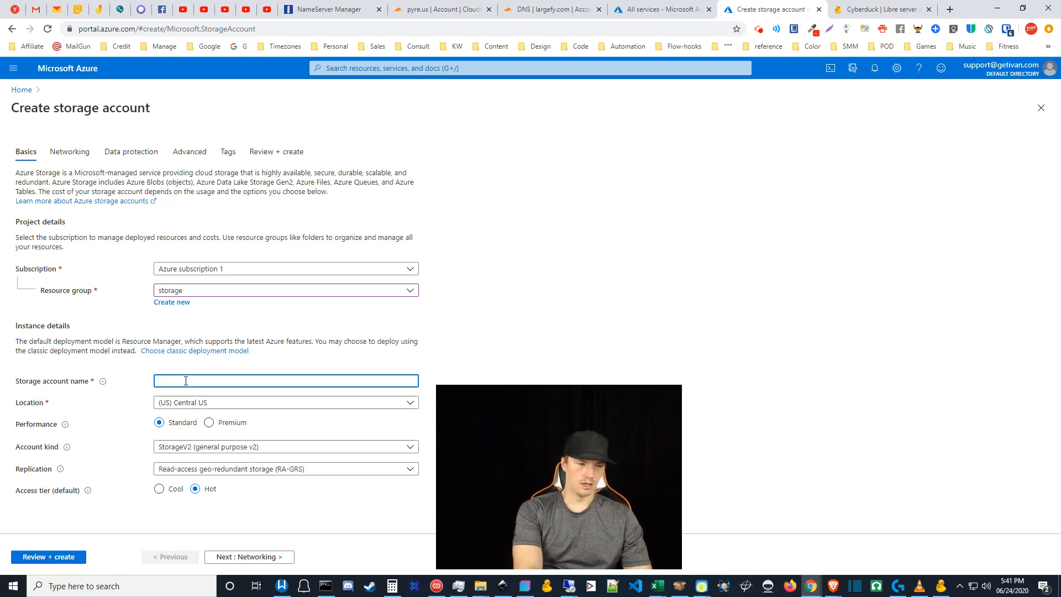
pyautogui.write('larg')
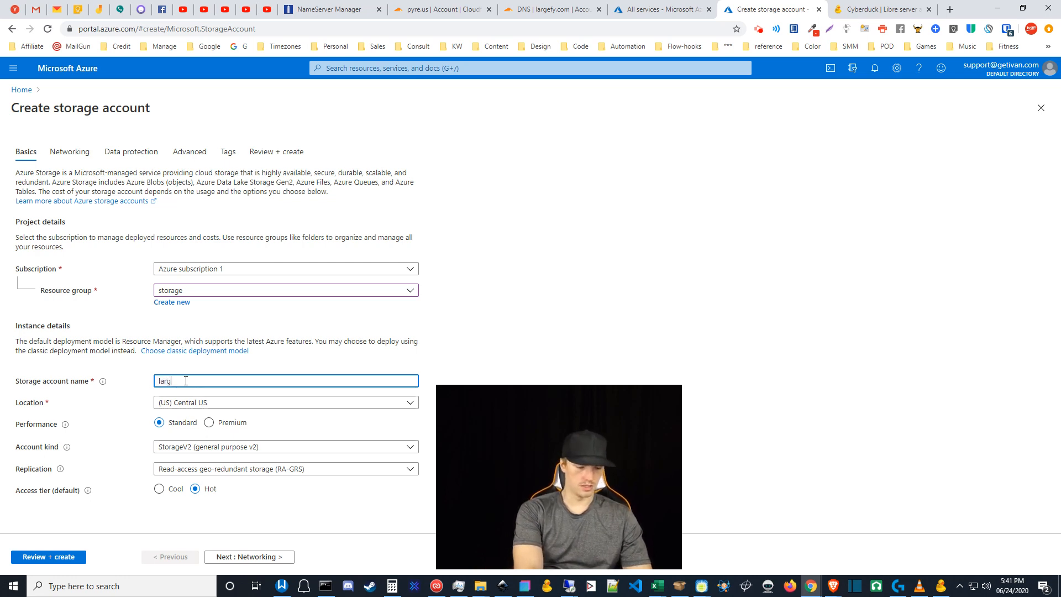
pyautogui.write('efy123')
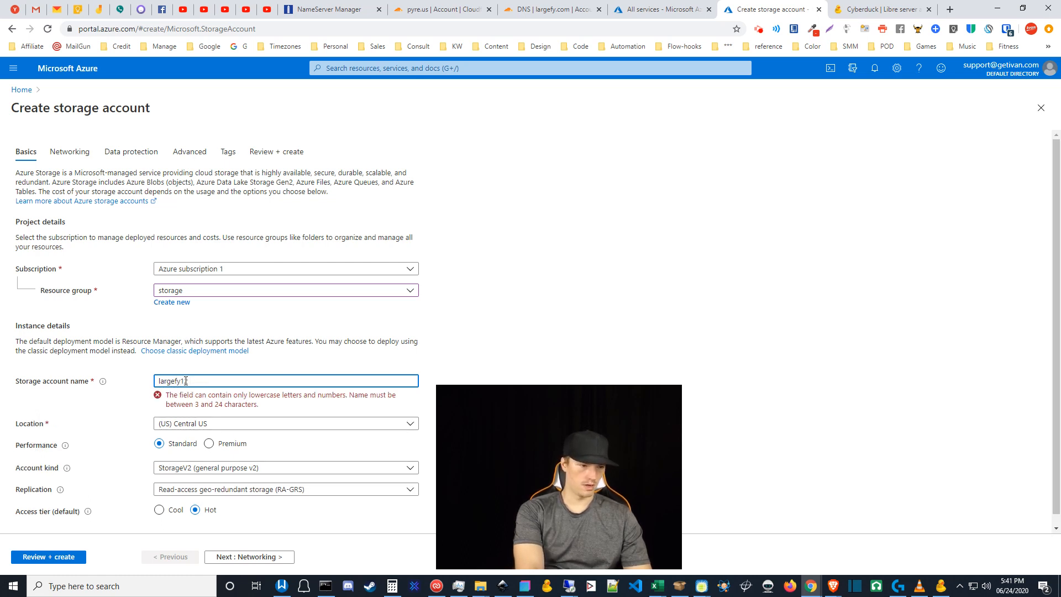
pyautogui.press('BackSpace')
pyautogui.press('BackSpace')
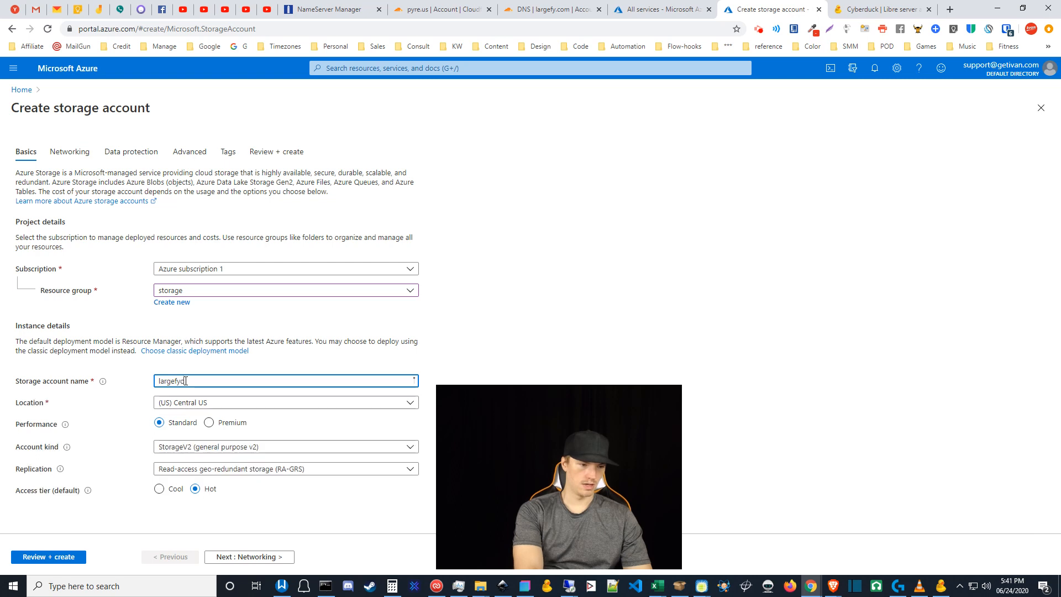
pyautogui.write('com')
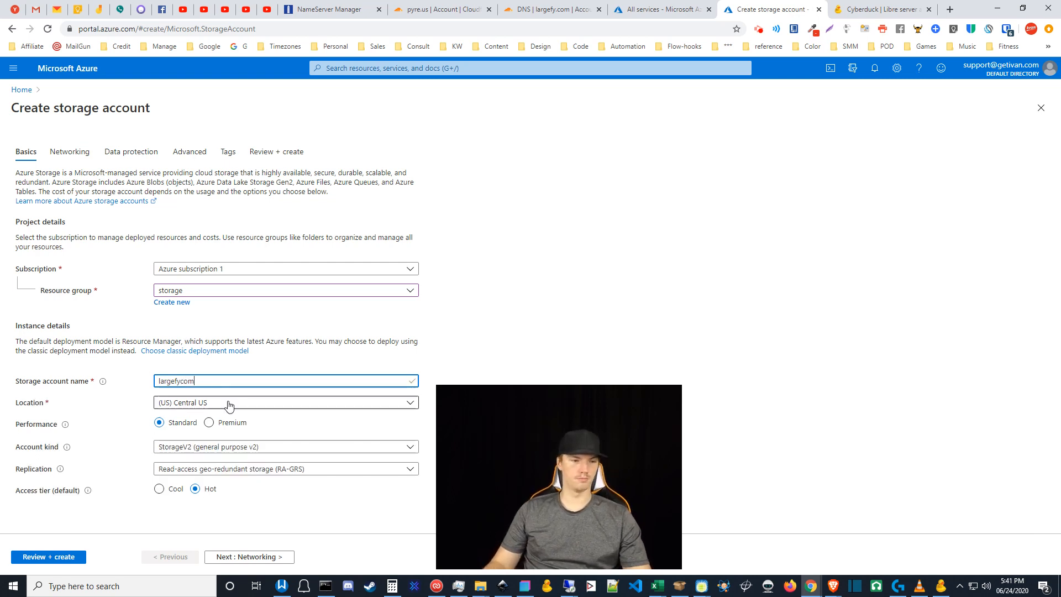
pyautogui.moveTo(208, 381); pyautogui.dragTo(183, 379)
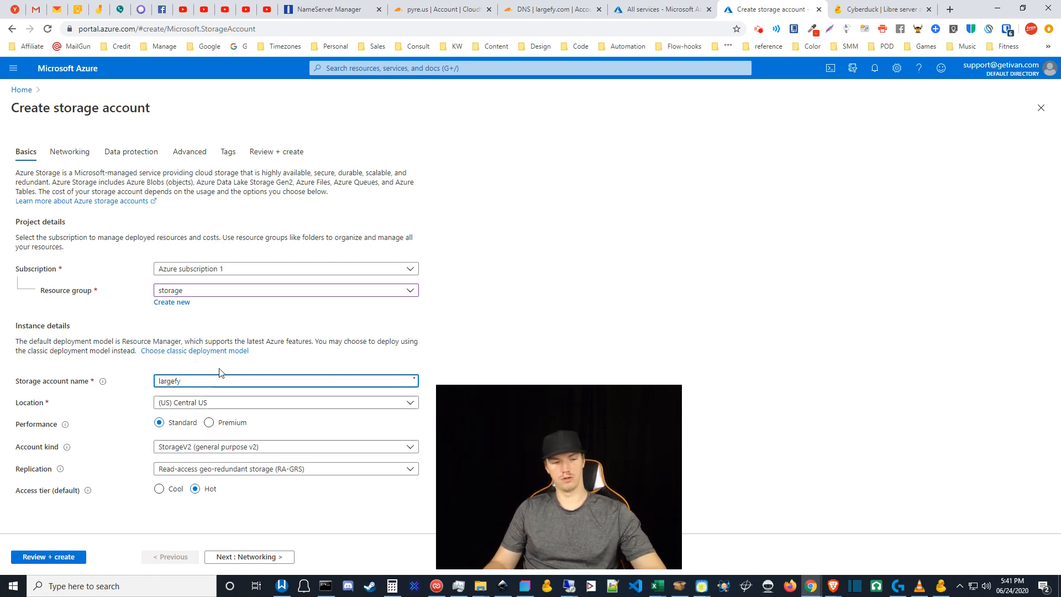
pyautogui.press('BackSpace')
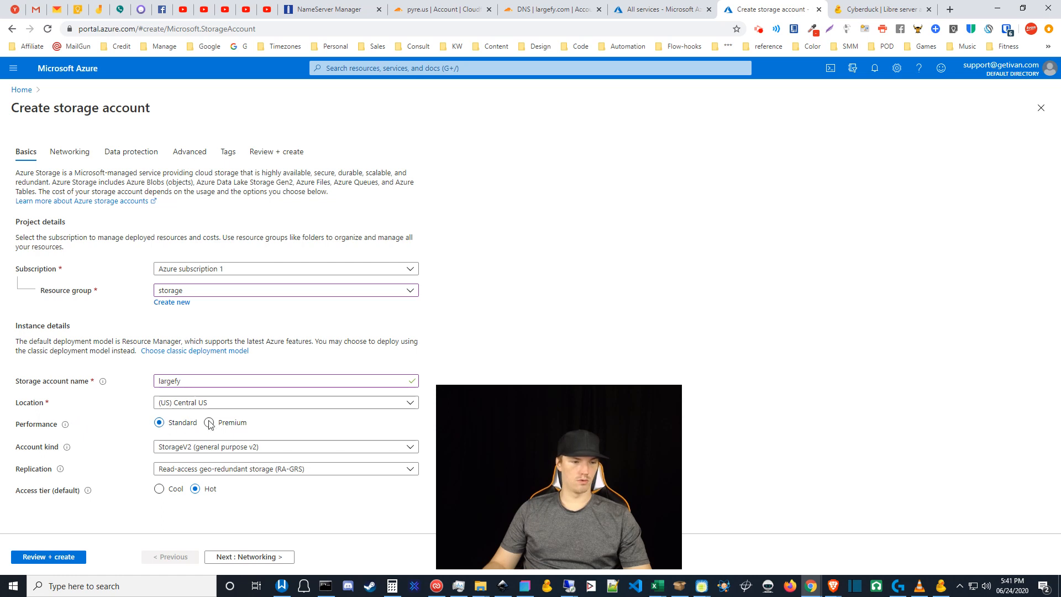
pyautogui.moveTo(66, 447)
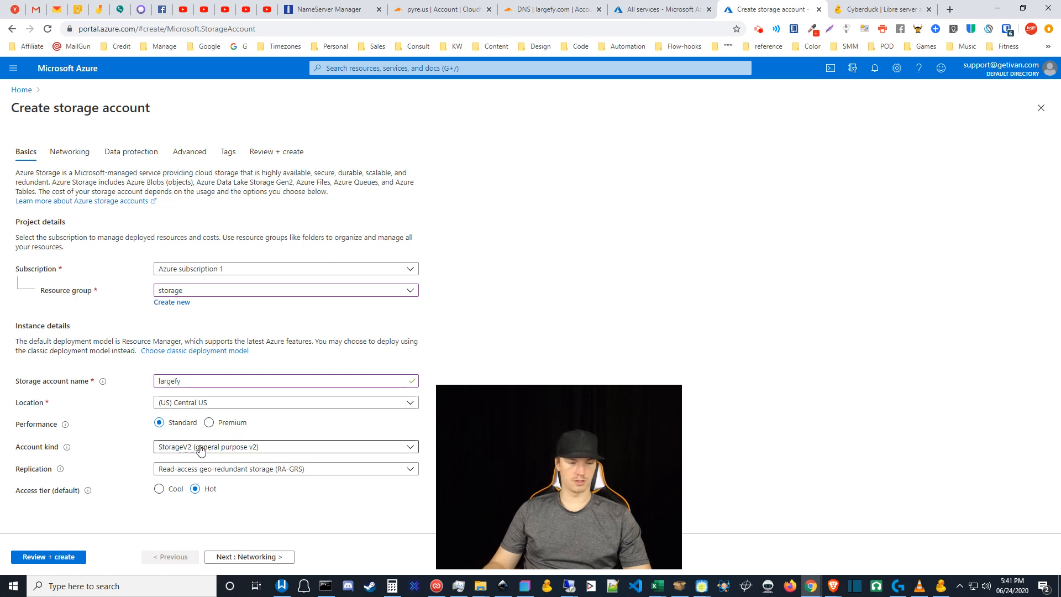
# - Leave account kind at StorageV2 (general purpose v2) and choose Locally-redundant storage (LRS) replication
pyautogui.click(184, 449)
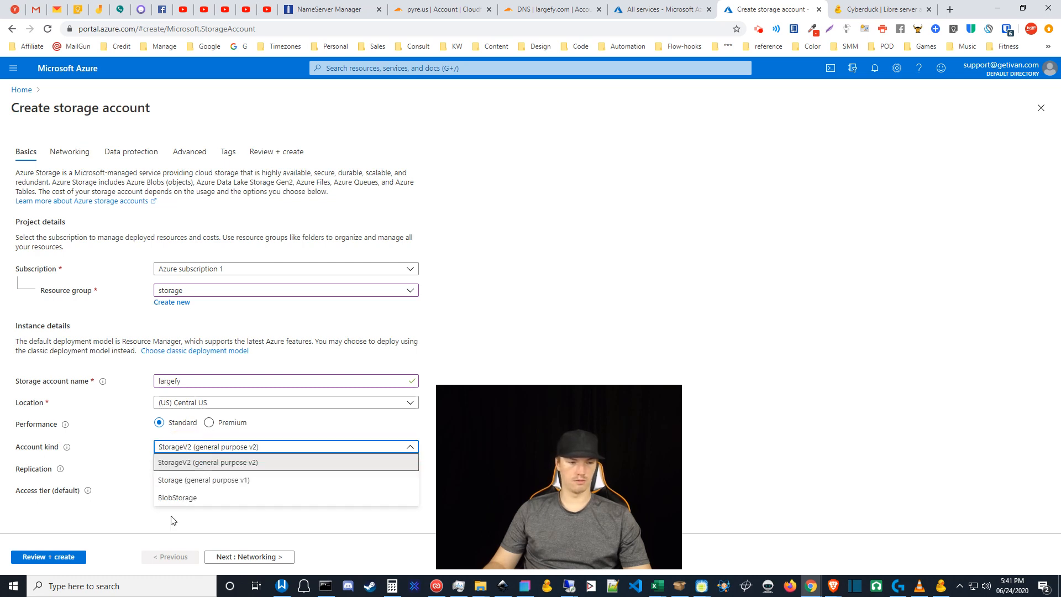
pyautogui.click(185, 449)
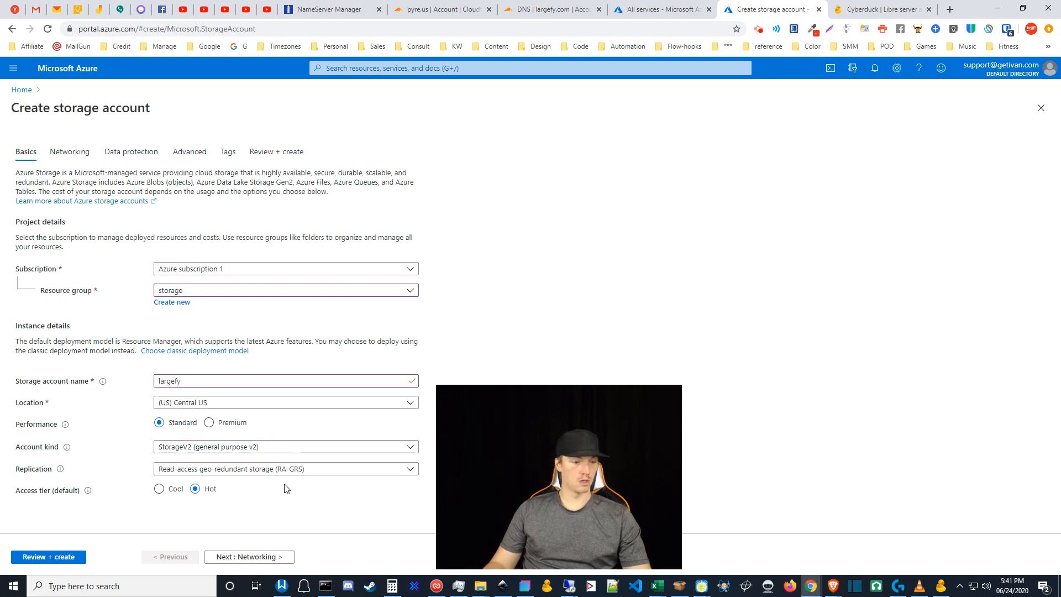
pyautogui.click(238, 471)
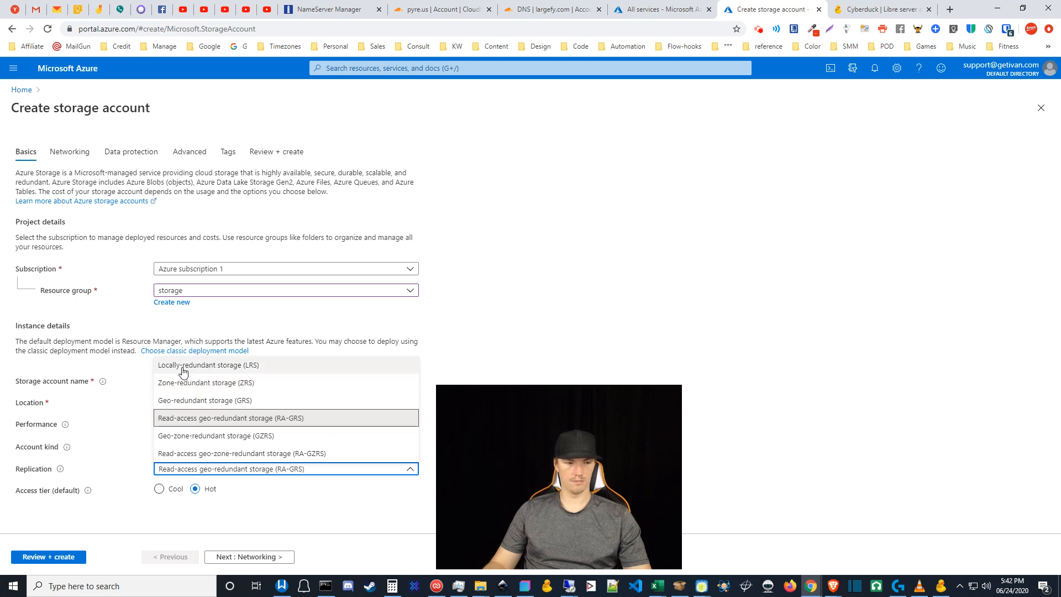
pyautogui.click(205, 367)
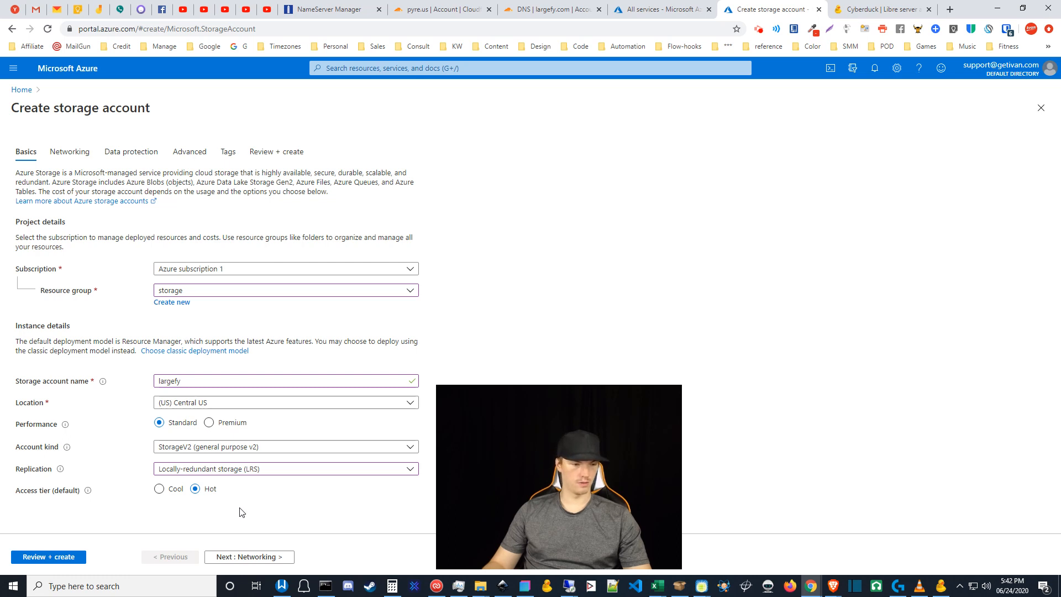
# - Leave blob and file share soft delete disabled and pass Review + create validation
pyautogui.click(131, 157)
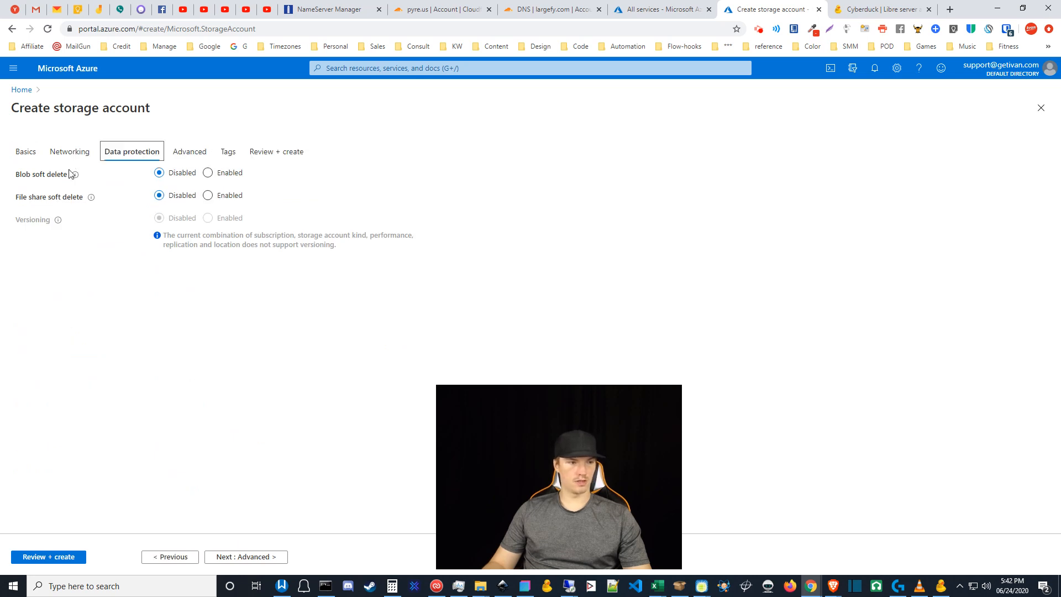
pyautogui.moveTo(80, 185)
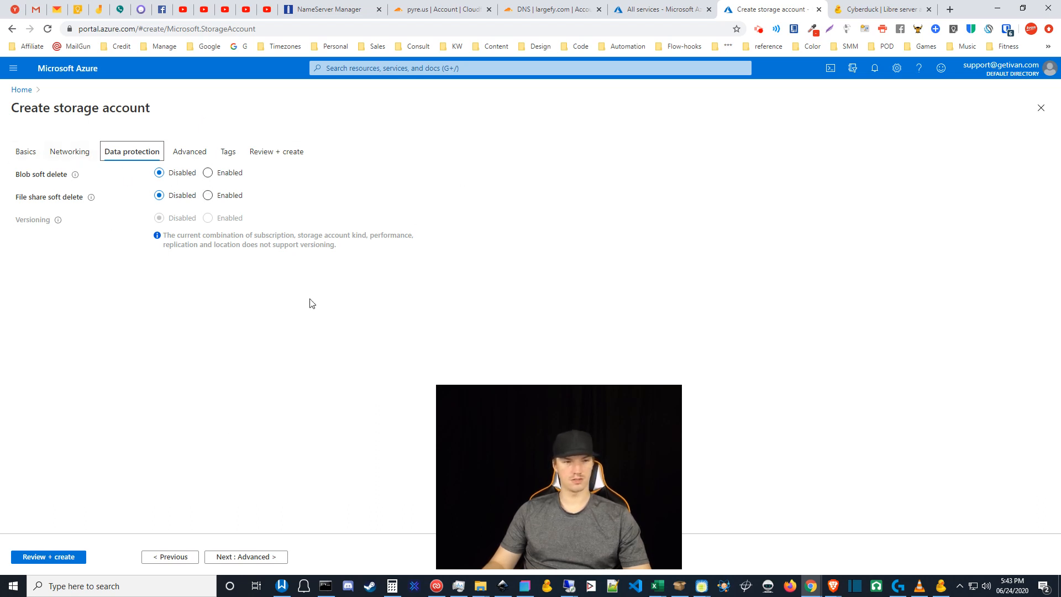
pyautogui.click(40, 562)
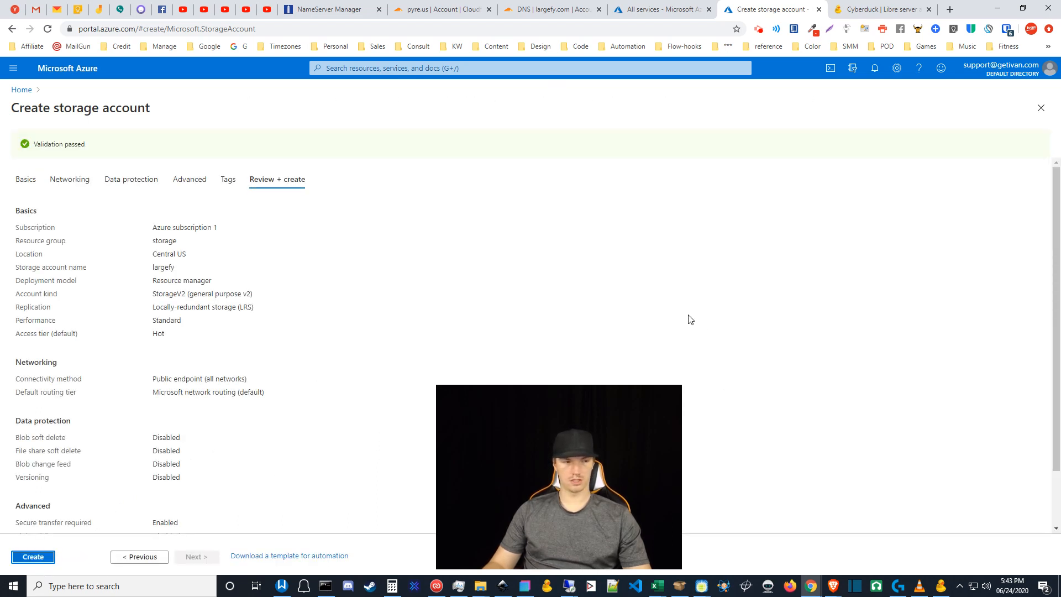
# - Create the largefy storage account and wait for its deployment to complete
pyautogui.click(32, 558)
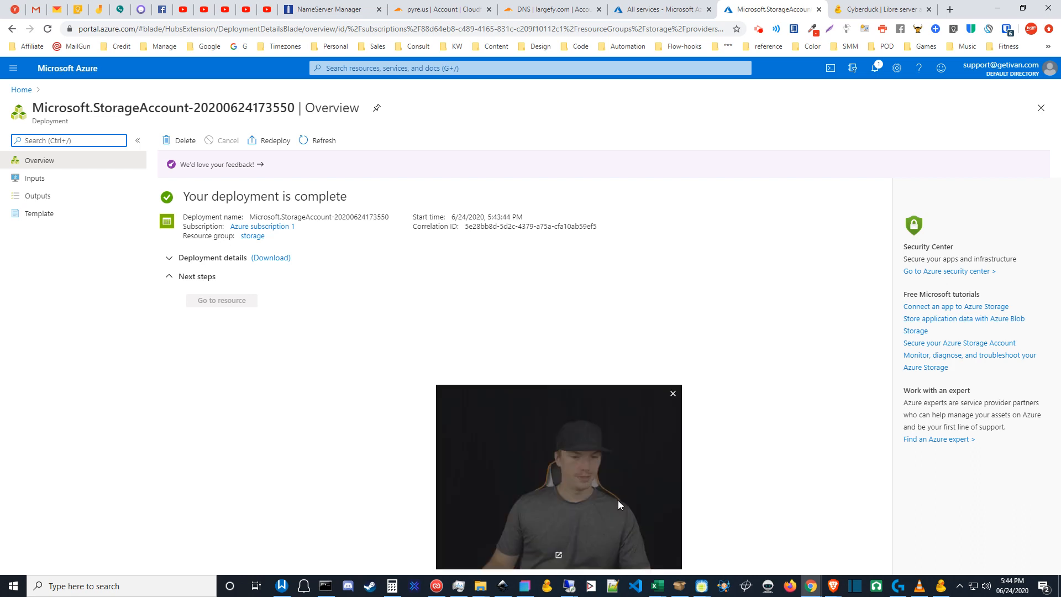
pyautogui.moveTo(618, 500); pyautogui.dragTo(158, 496)
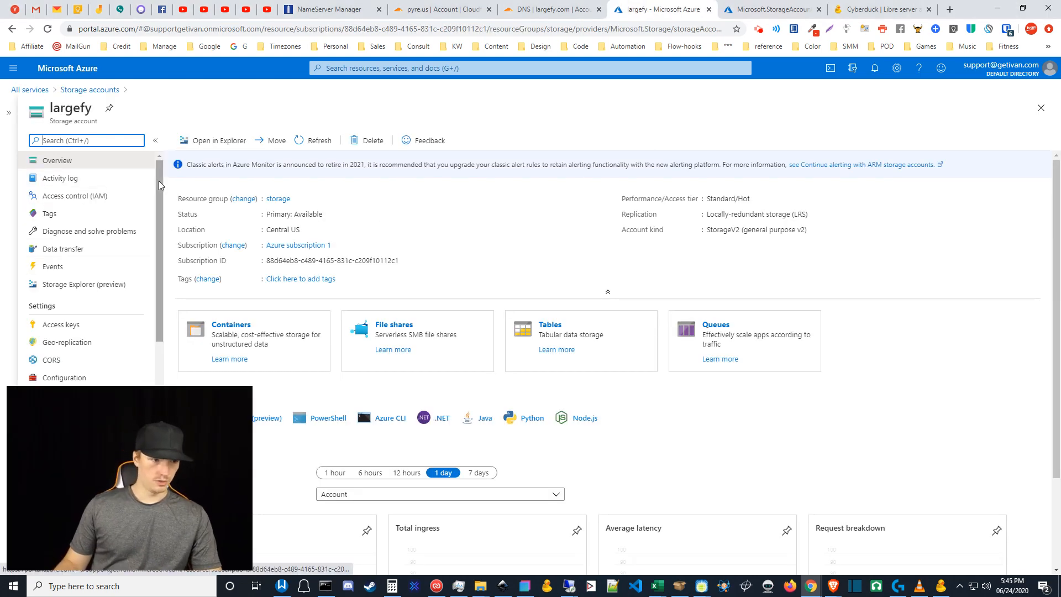
# - Open the largefy account's Static website settings, currently showing Disabled
pyautogui.moveTo(158, 181); pyautogui.dragTo(161, 274)
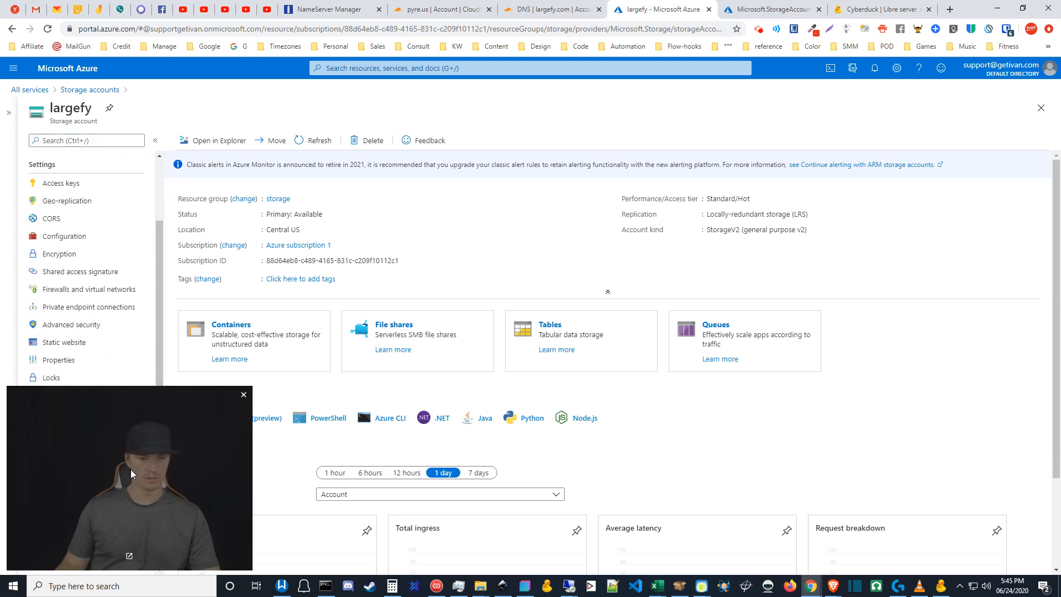
pyautogui.moveTo(130, 470); pyautogui.dragTo(929, 467)
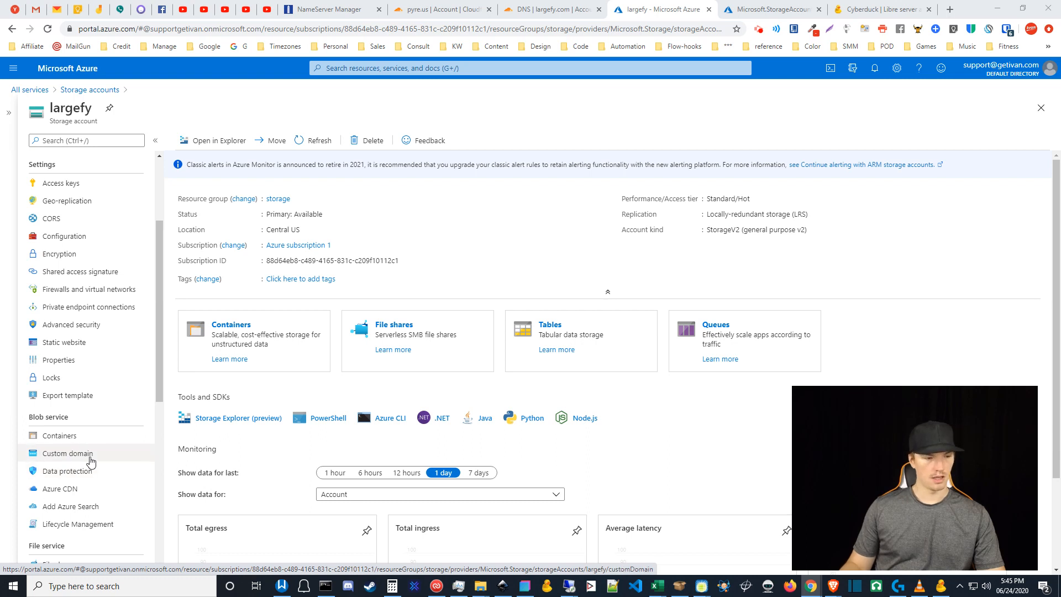
pyautogui.scroll(3, 157, 299)
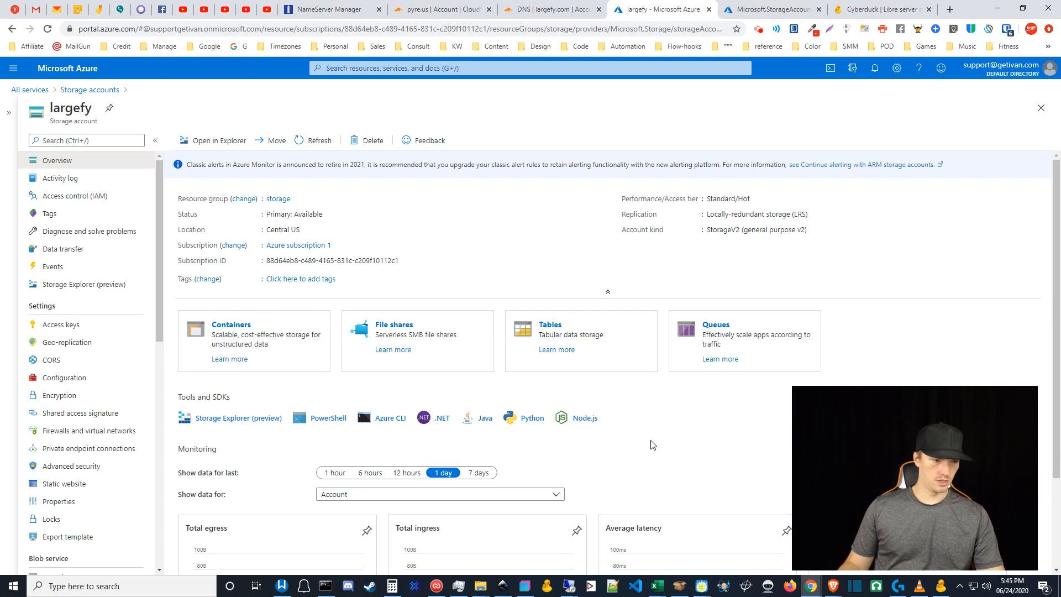
pyautogui.moveTo(158, 299); pyautogui.dragTo(151, 364)
pyautogui.click(63, 342)
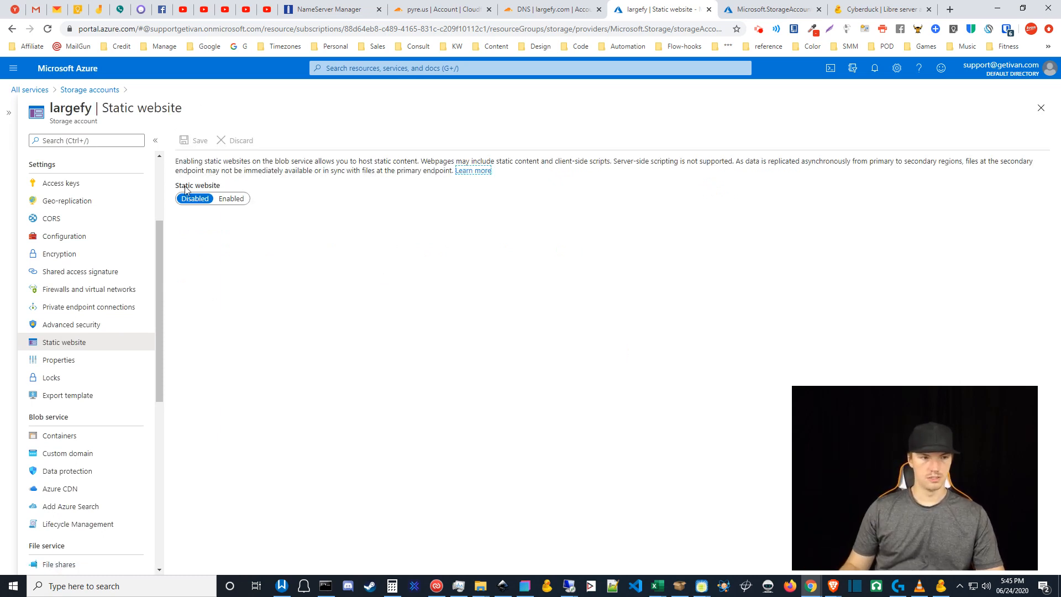
# - Enable static website hosting with index.html as index document and 404.html as error path, and save
pyautogui.click(232, 200)
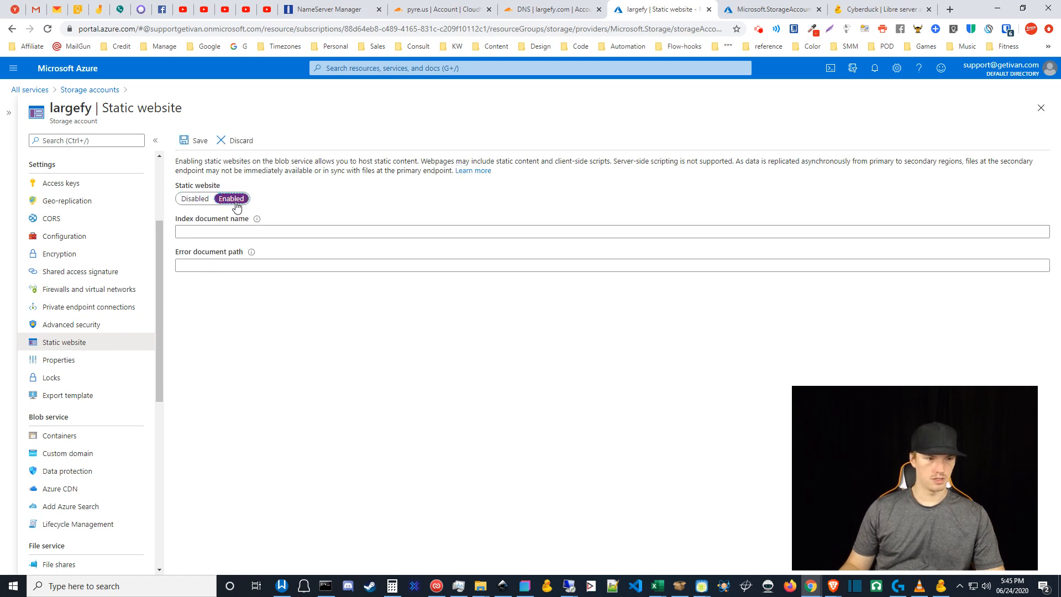
pyautogui.click(246, 232)
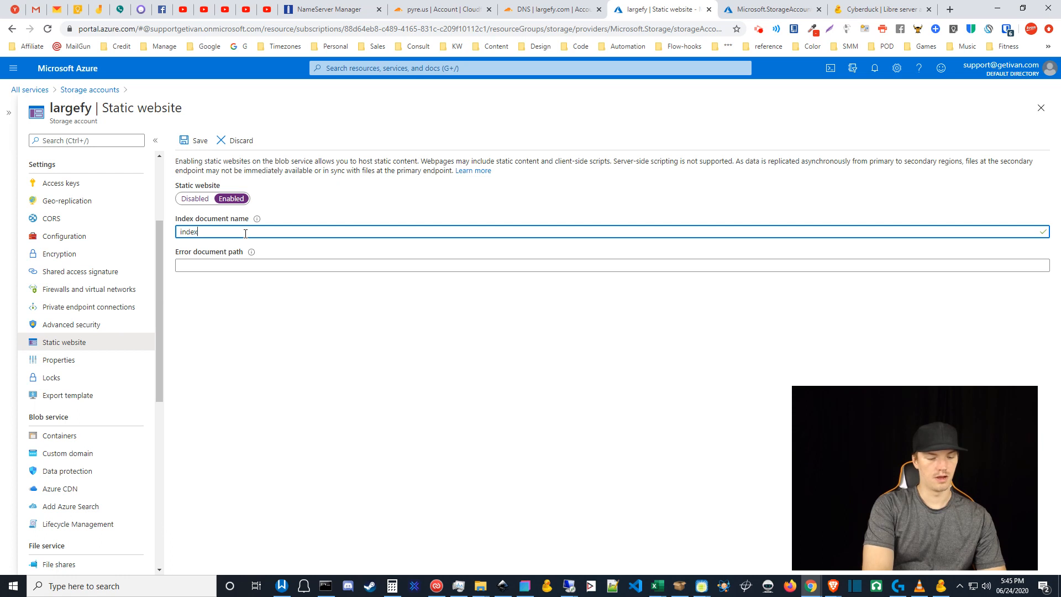
pyautogui.press('Tab')
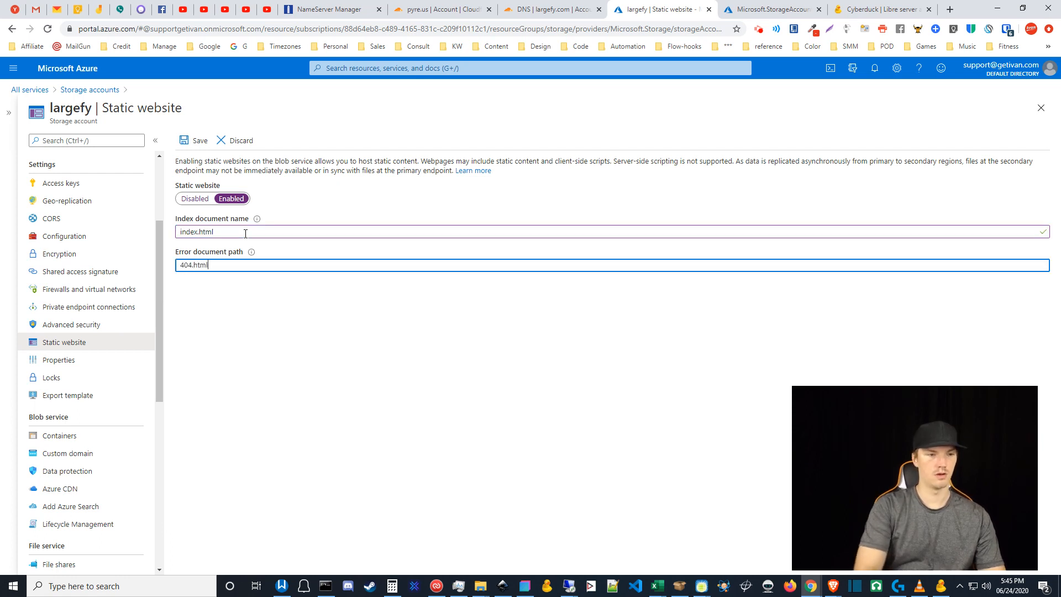
pyautogui.press('Tab')
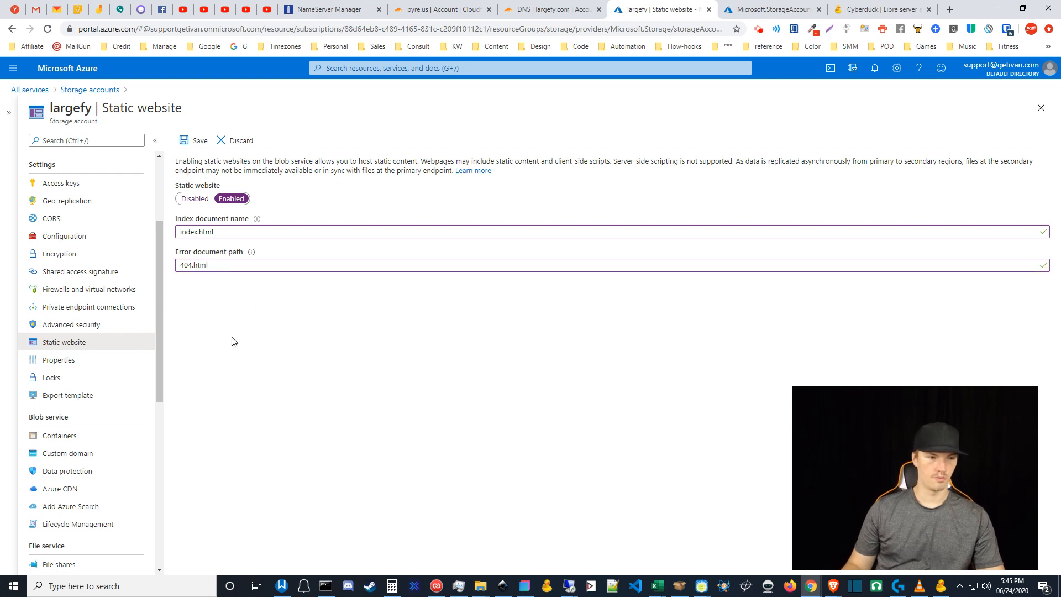
pyautogui.click(195, 140)
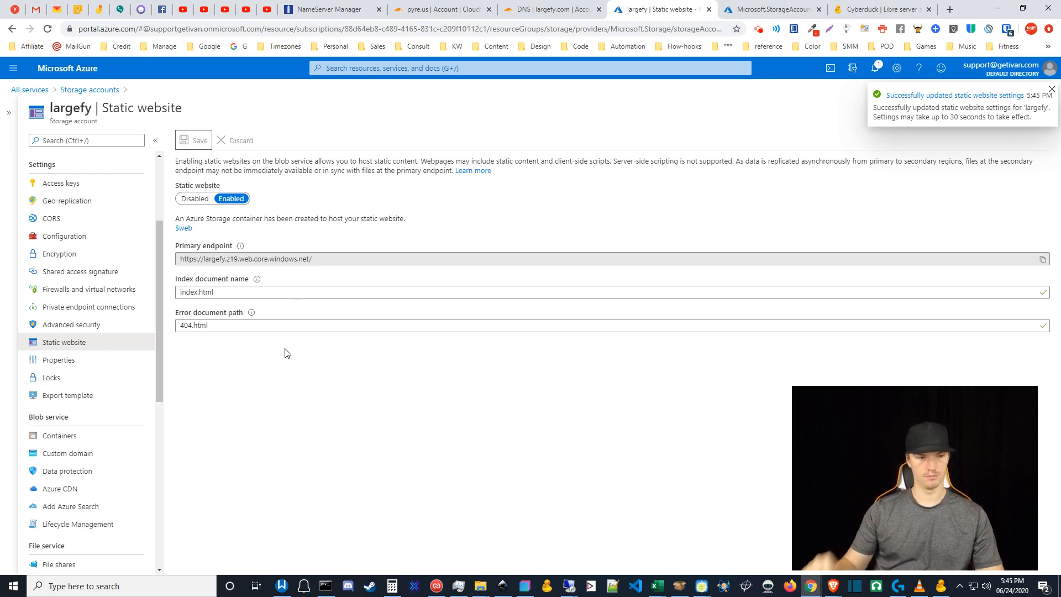
pyautogui.click(159, 359)
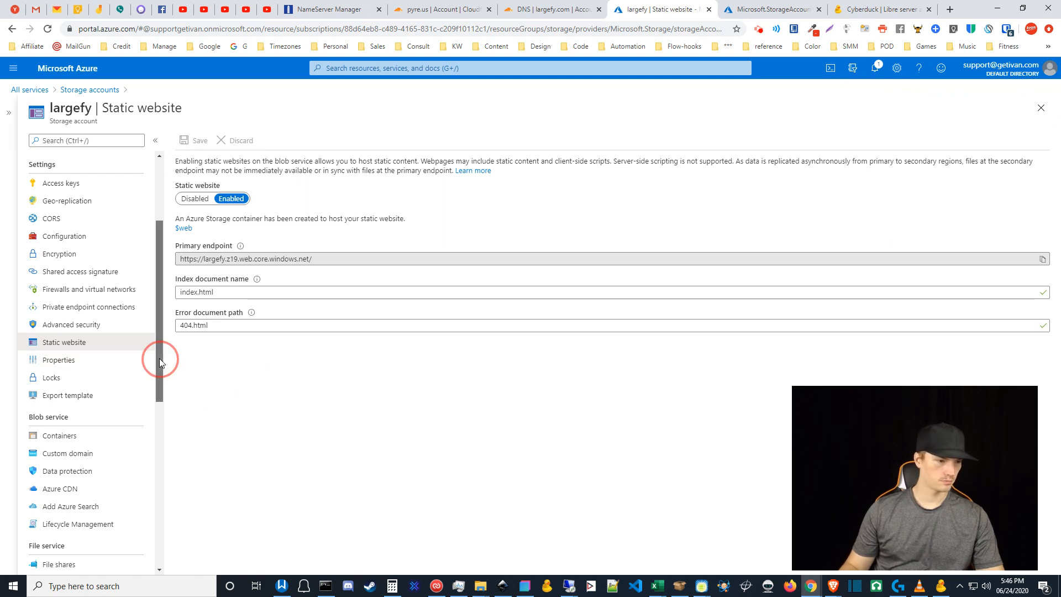
# - Open the largefy storage account's Custom domain page under Blob service and close the pyre.us tab
pyautogui.moveTo(160, 359); pyautogui.dragTo(160, 345)
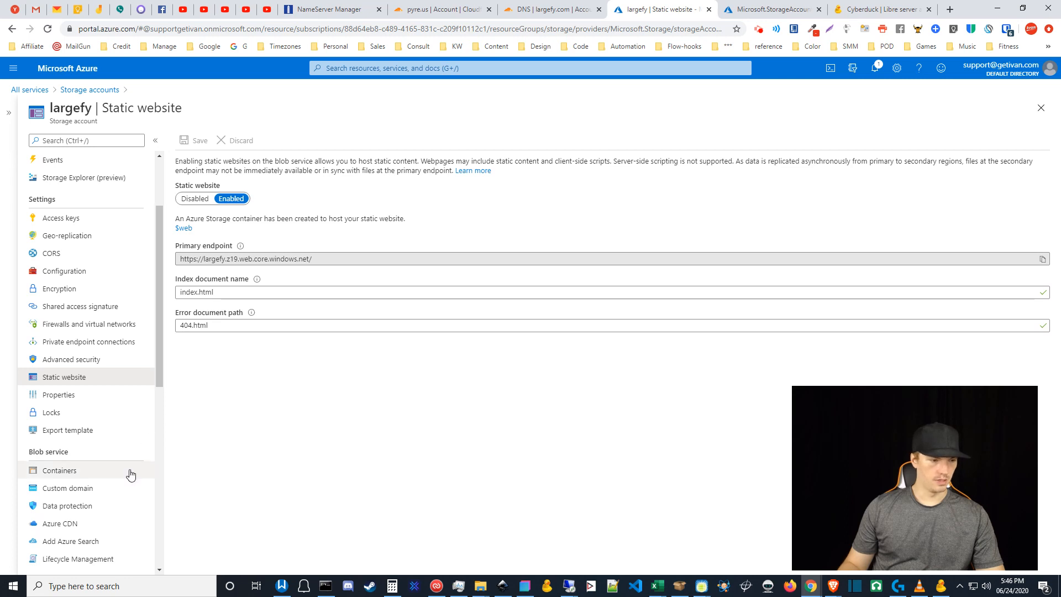
pyautogui.click(94, 490)
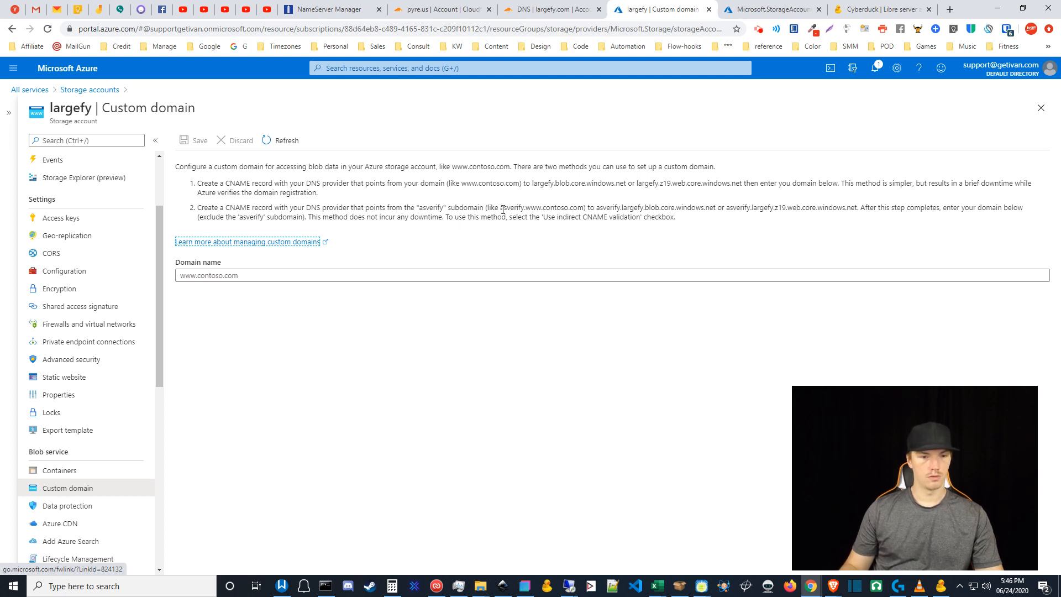
pyautogui.moveTo(503, 208); pyautogui.dragTo(543, 207)
pyautogui.hotkey('ctrl', 'c')
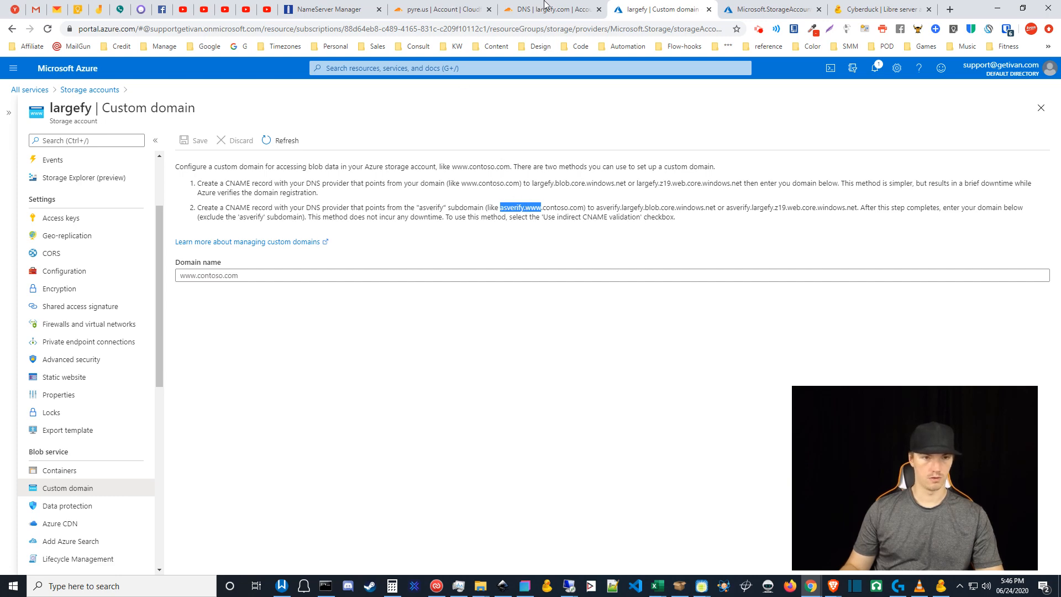
pyautogui.click(488, 9)
pyautogui.click(475, 6)
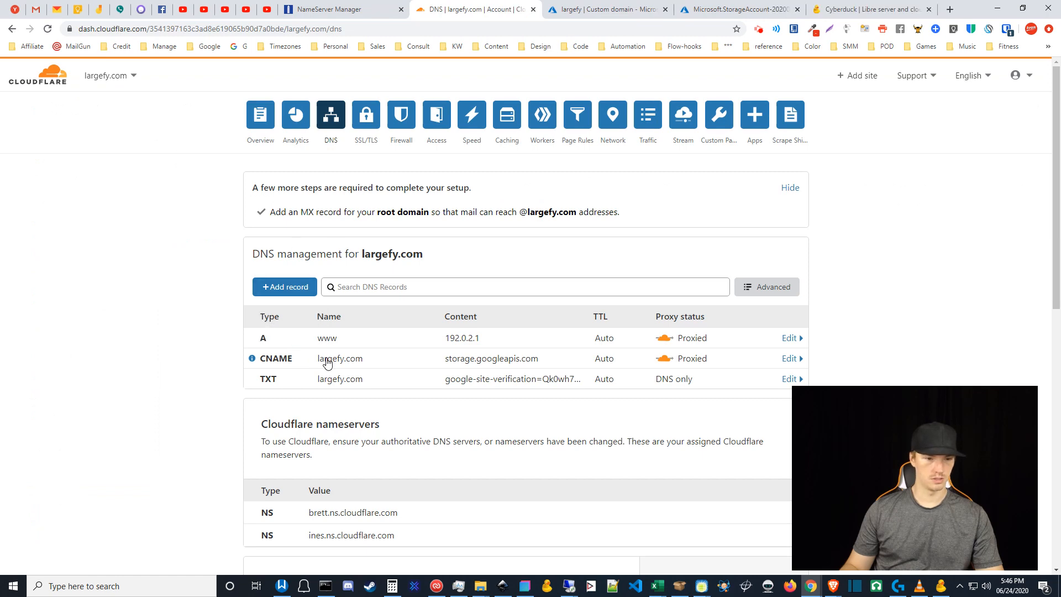
# - Delete the old largefy.com CNAME record pointing to storage.googleapis.com
pyautogui.click(790, 359)
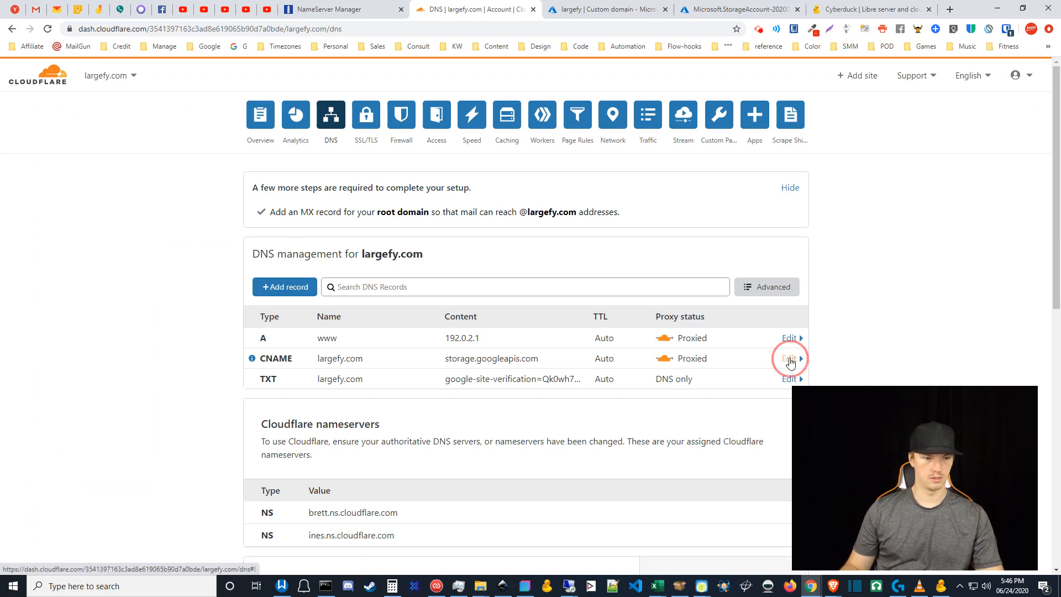
pyautogui.scroll(-2, 675, 372)
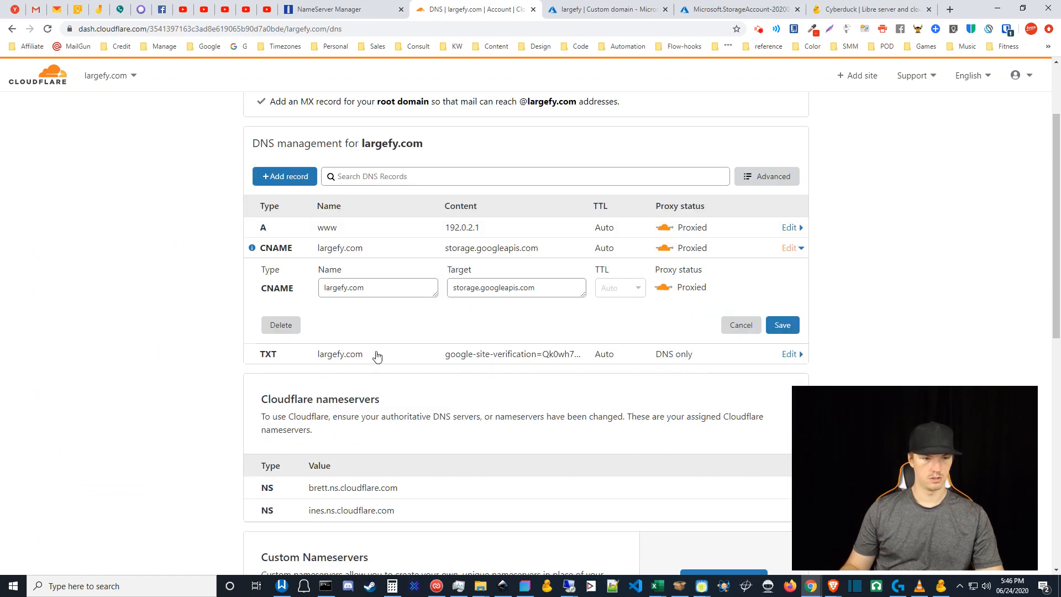
pyautogui.click(282, 327)
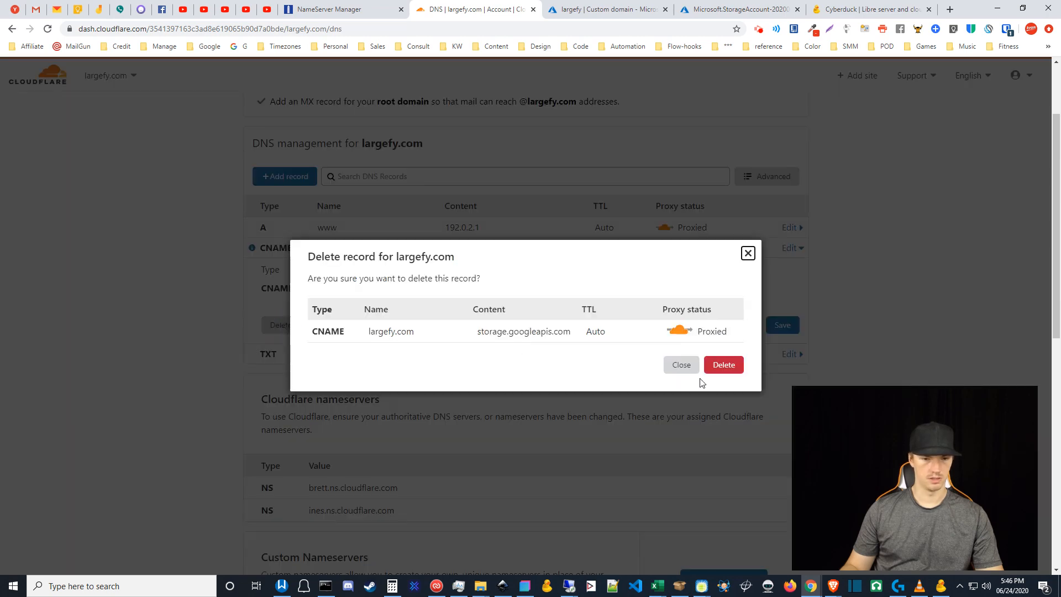
pyautogui.click(723, 369)
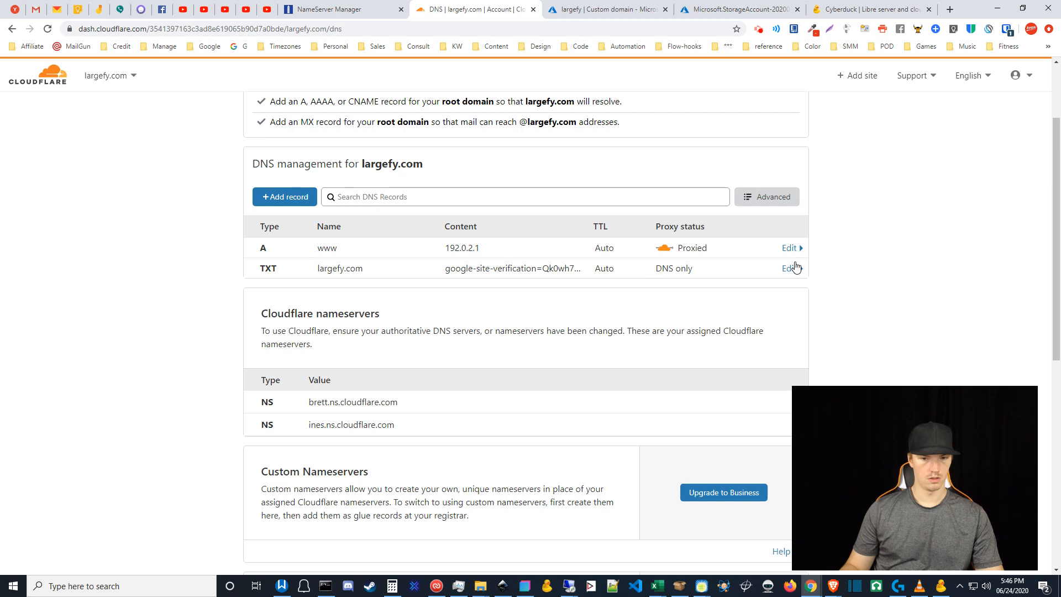
# - Delete the google-site-verification TXT record
pyautogui.click(794, 271)
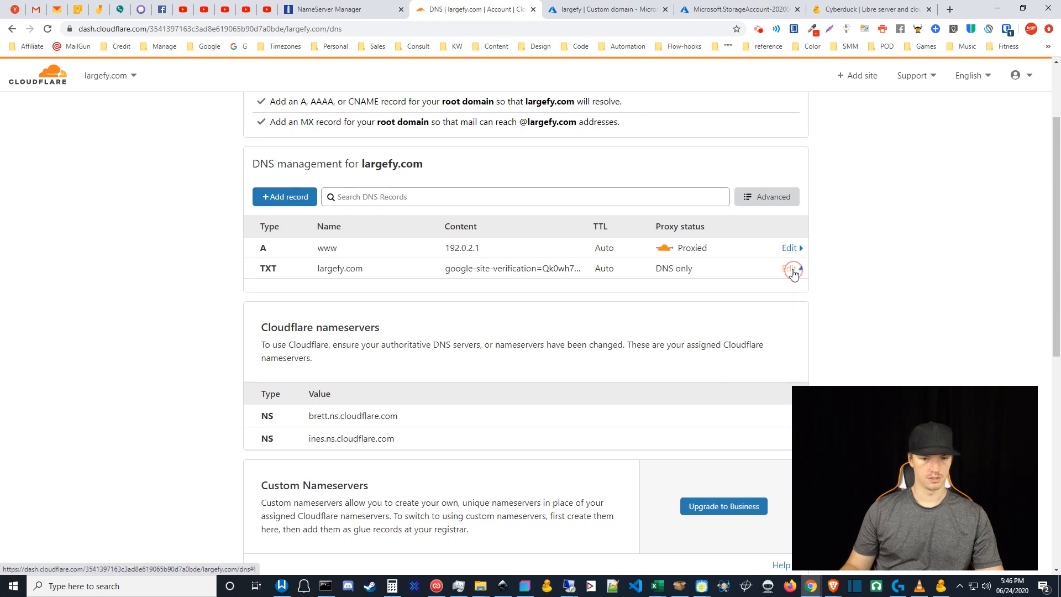
pyautogui.click(778, 416)
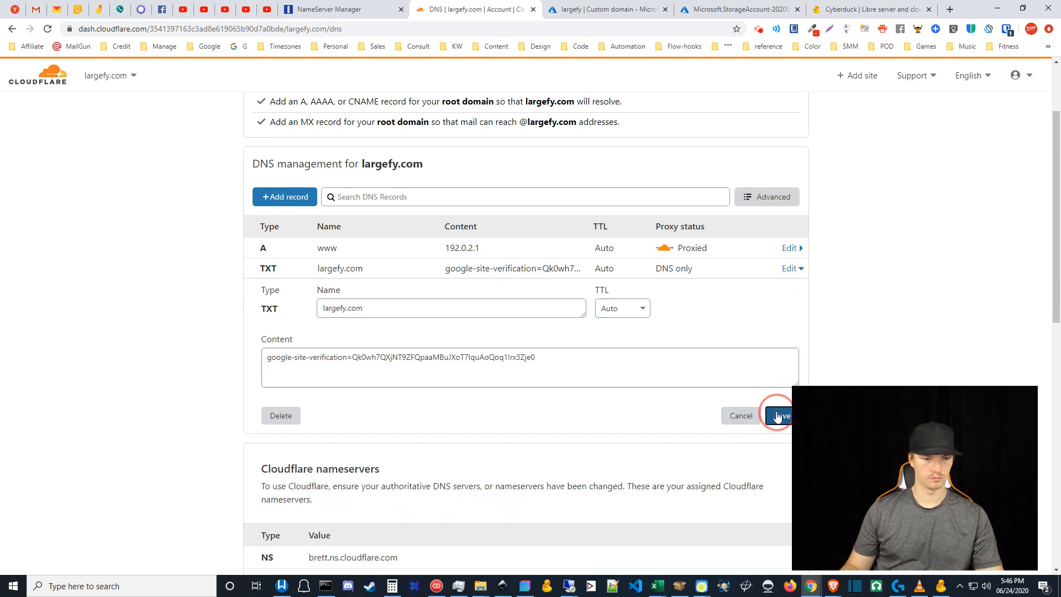
pyautogui.click(794, 268)
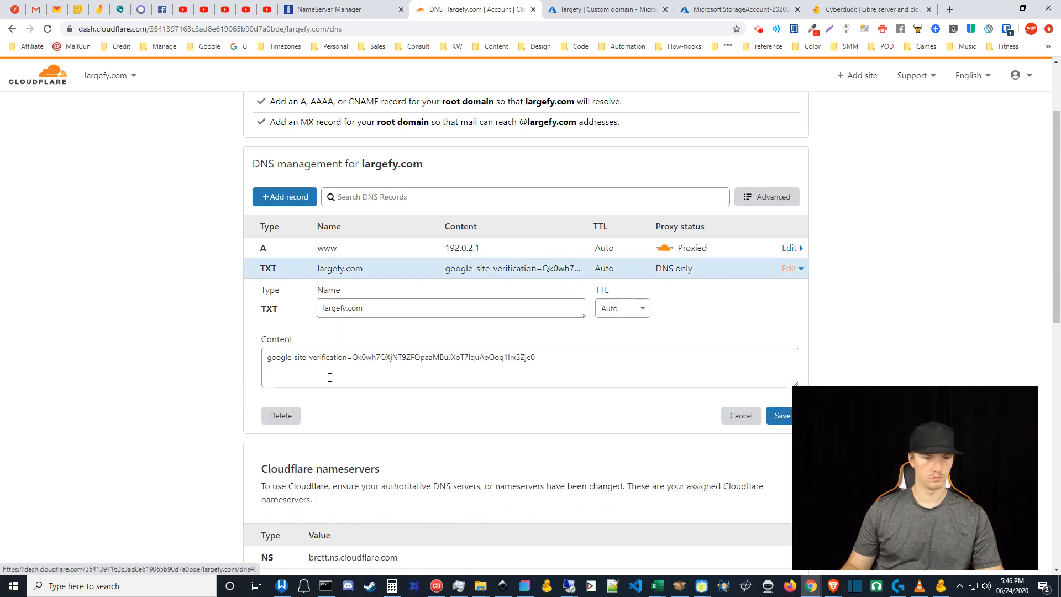
pyautogui.click(285, 415)
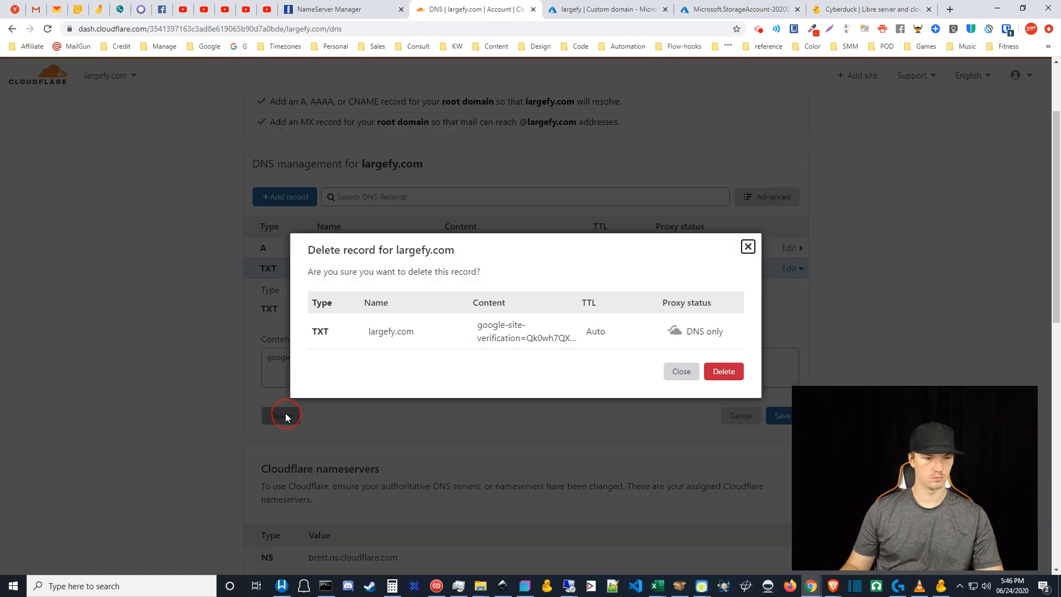
pyautogui.click(728, 371)
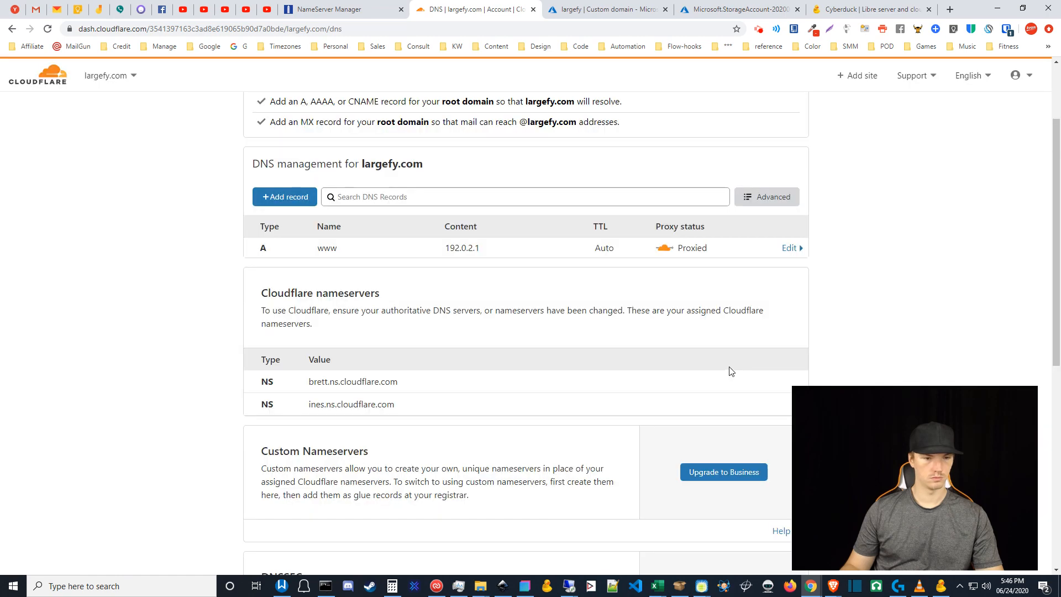
pyautogui.click(290, 199)
pyautogui.click(292, 269)
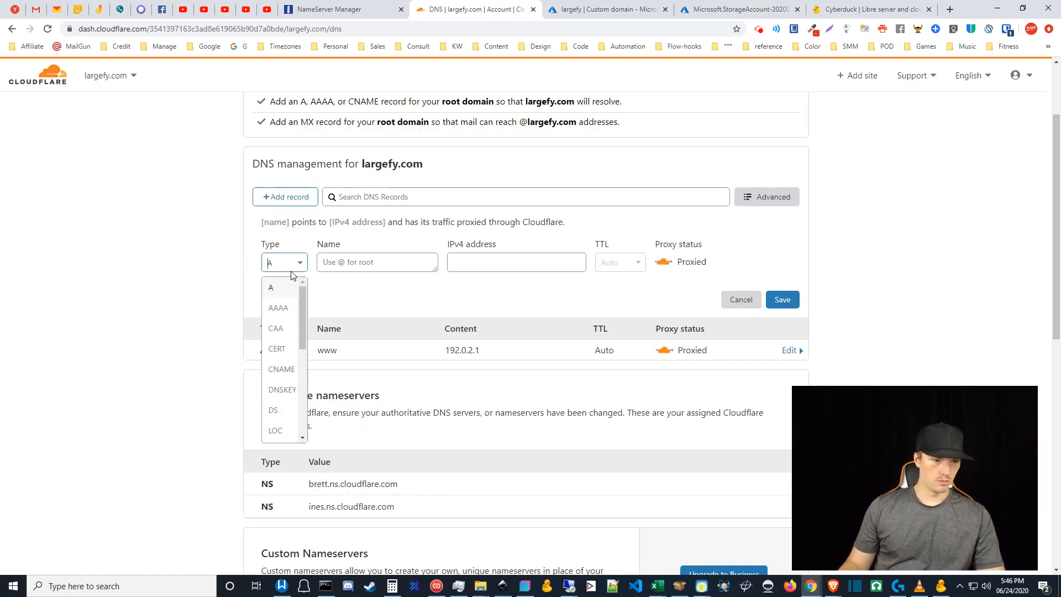
pyautogui.click(282, 369)
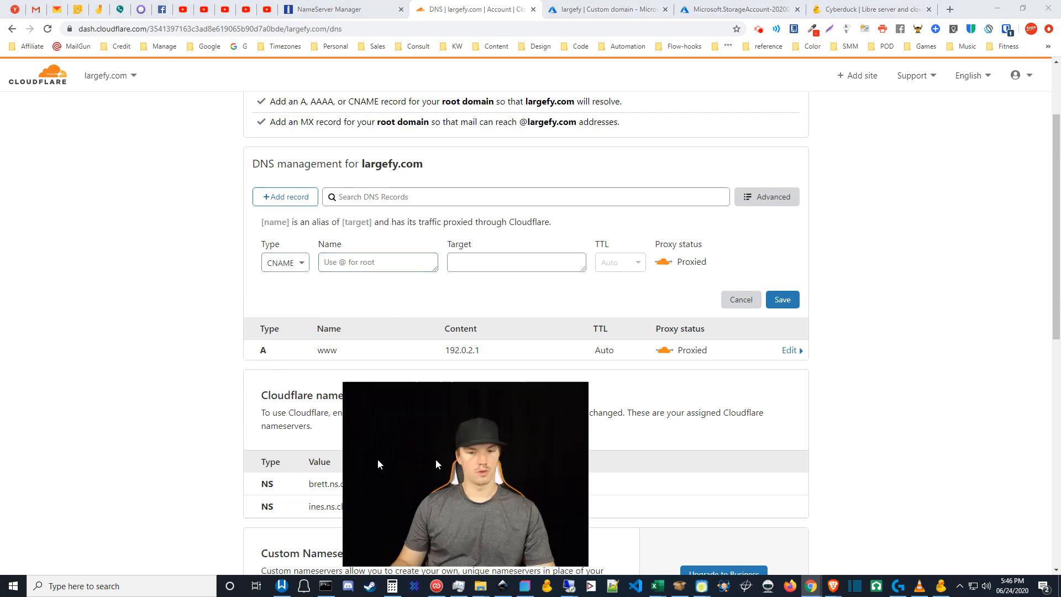
pyautogui.click(369, 263)
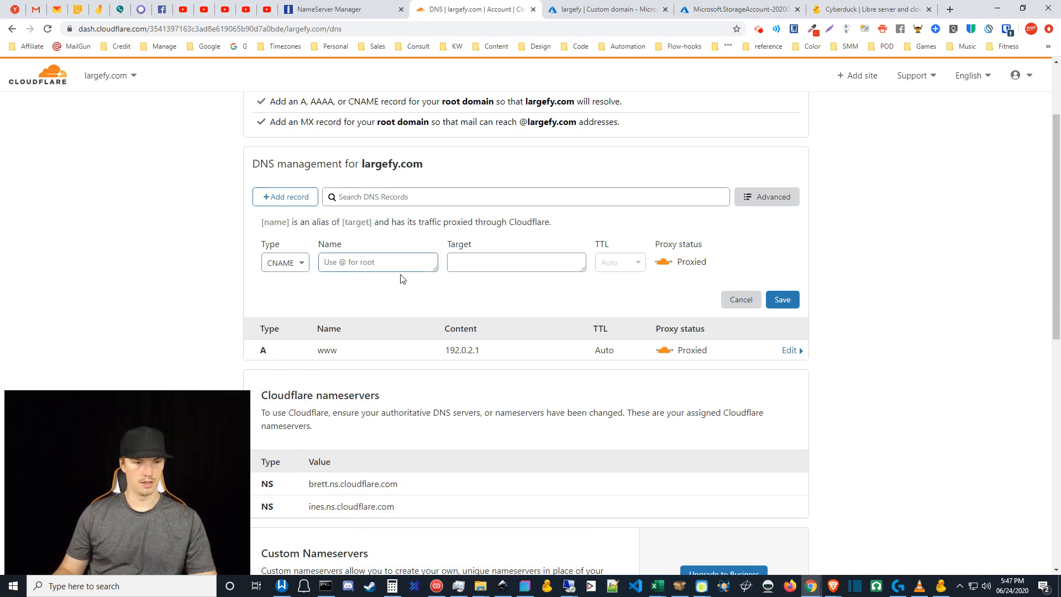
pyautogui.hotkey('ctrl', 'v')
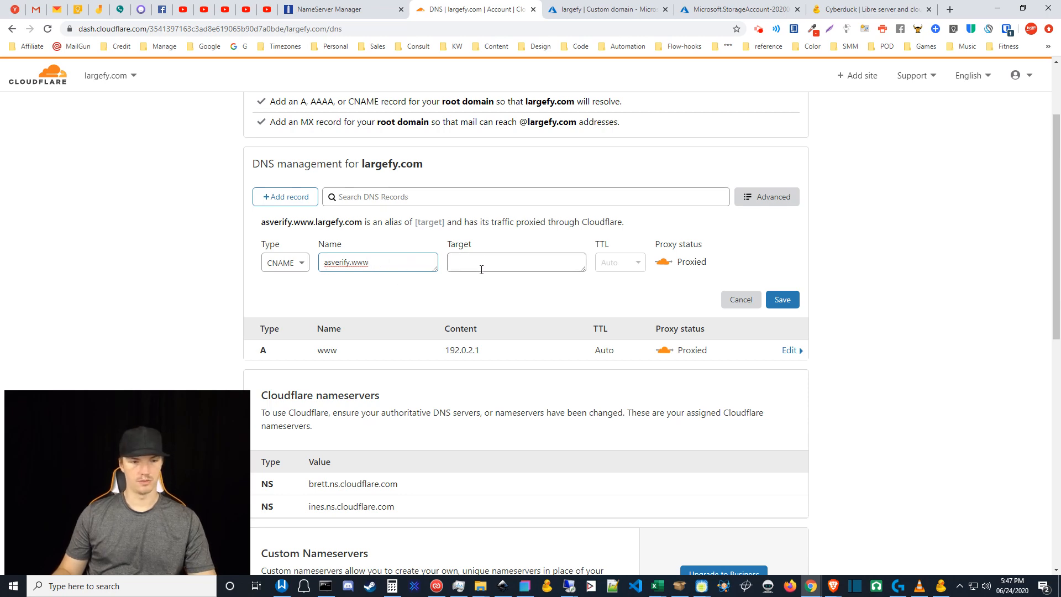
# - Copy the asverify.largefy.z19.web.core.windows.net hostname from Azure's custom domain instructions
pyautogui.click(626, 2)
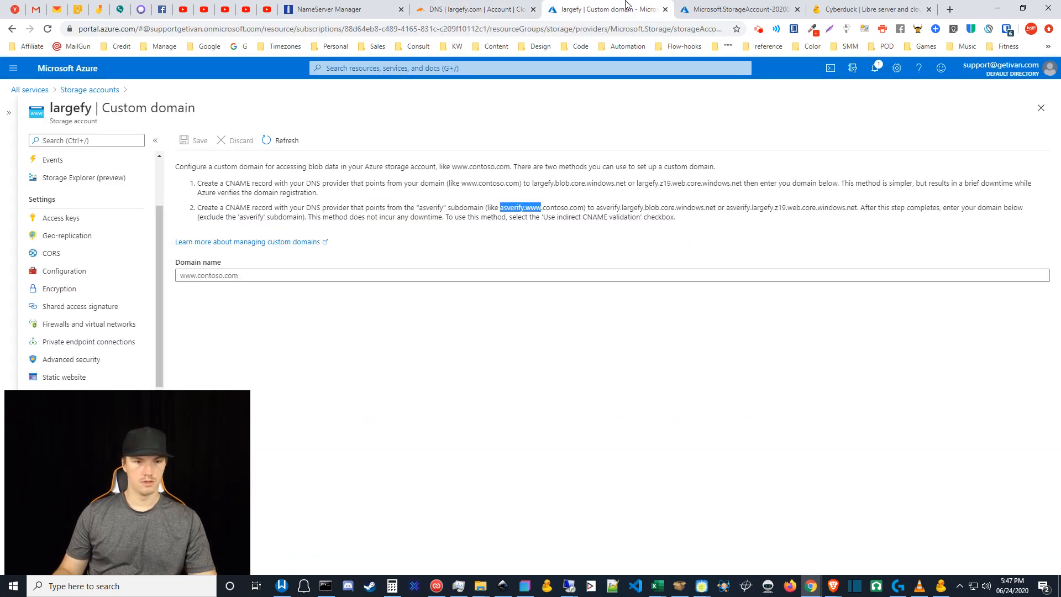
pyautogui.middleClick(700, 4)
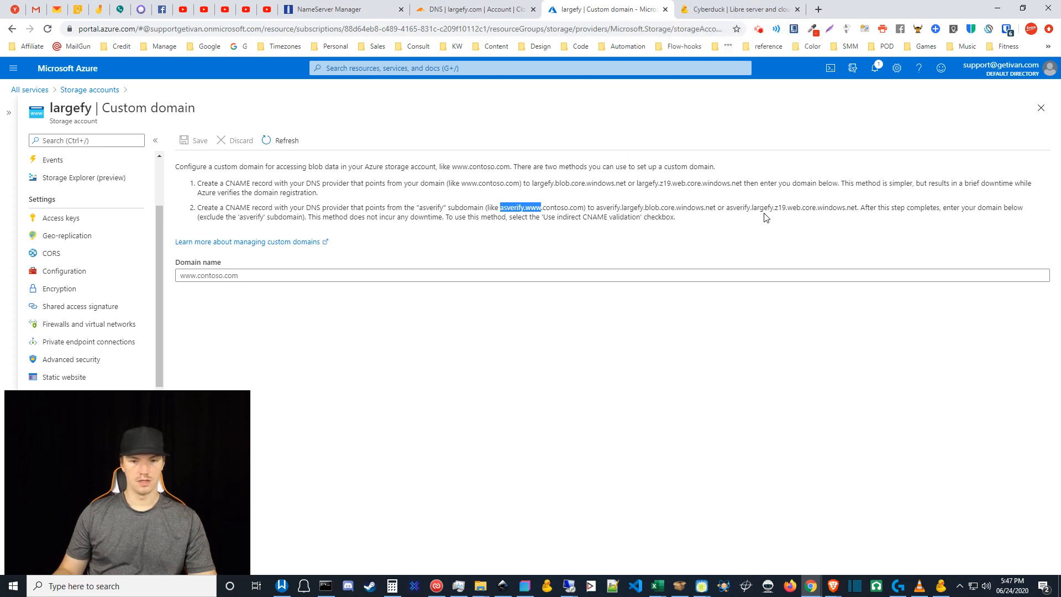
pyautogui.moveTo(729, 208); pyautogui.dragTo(858, 207)
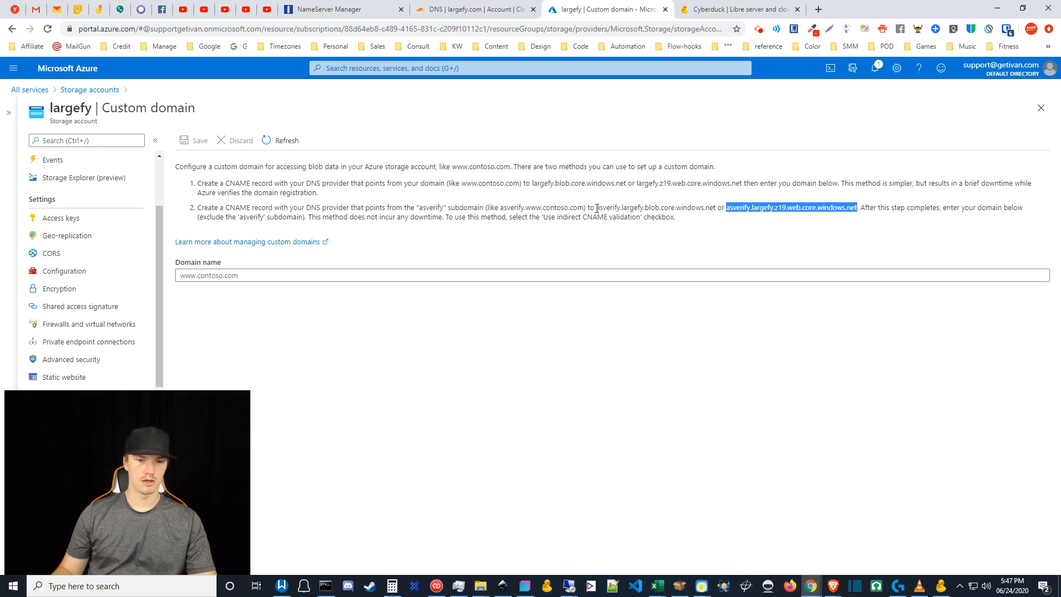
pyautogui.moveTo(597, 209); pyautogui.dragTo(716, 208)
pyautogui.click(731, 209)
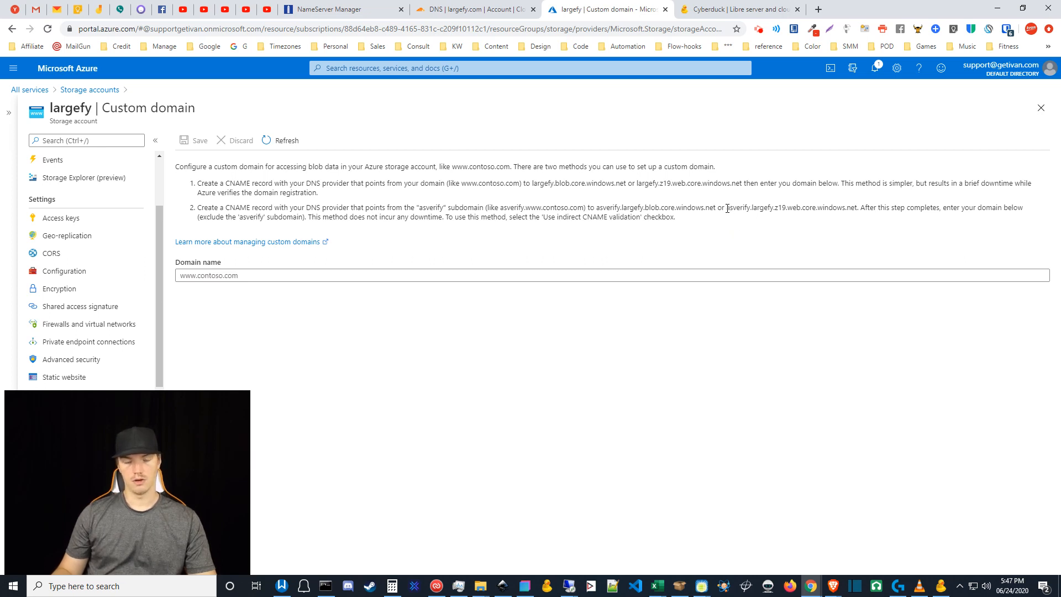
pyautogui.moveTo(728, 209); pyautogui.dragTo(858, 209)
pyautogui.hotkey('ctrl', 'c')
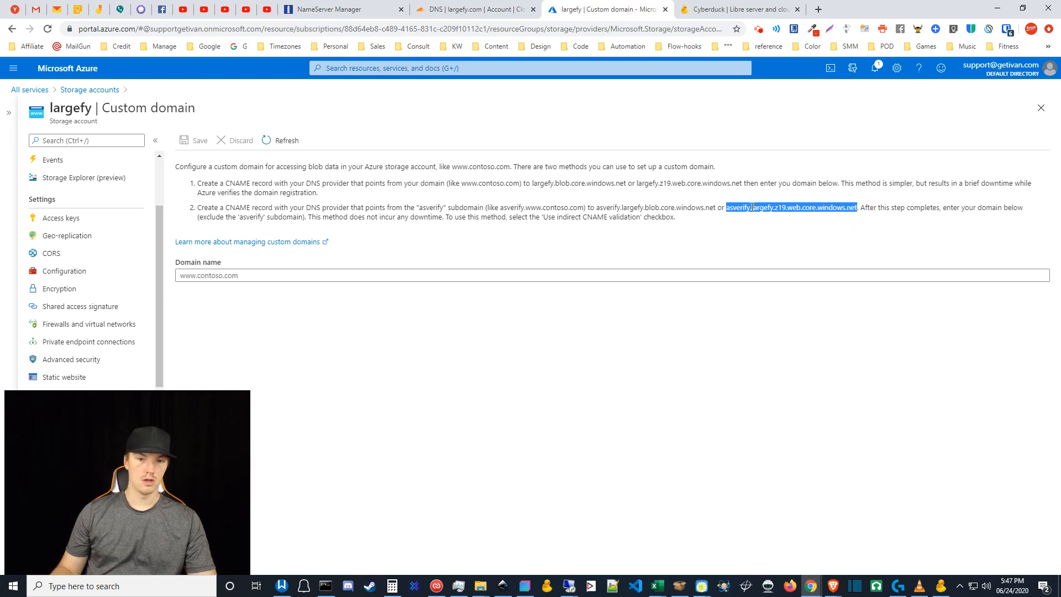
pyautogui.click(452, 6)
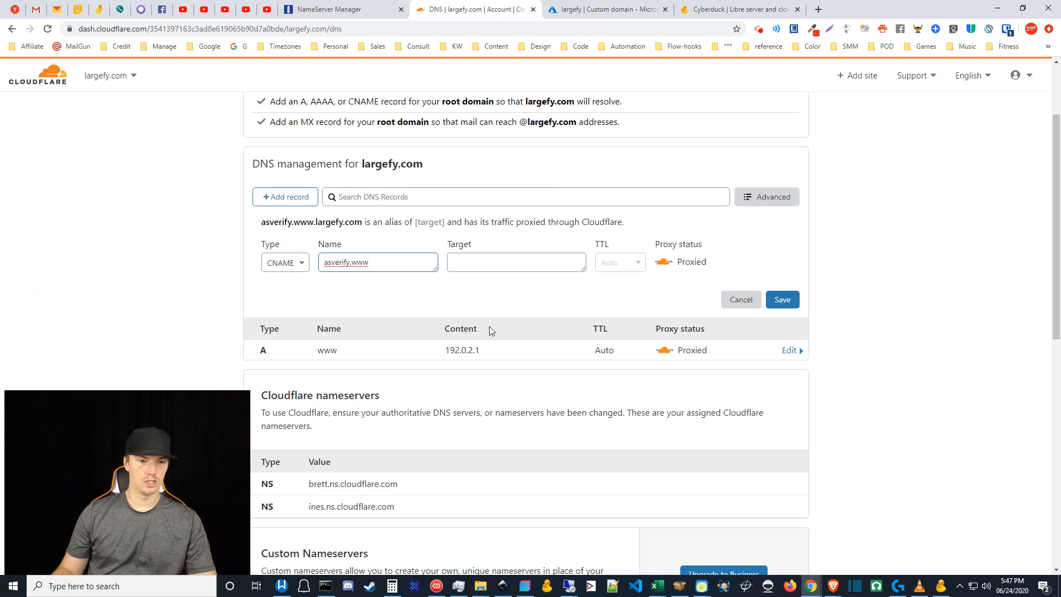
# - Target asverify.www at asverify.largefy.z19.web.core.windows.net and save it with proxying off (DNS only)
pyautogui.click(484, 263)
pyautogui.hotkey('ctrl', 'v')
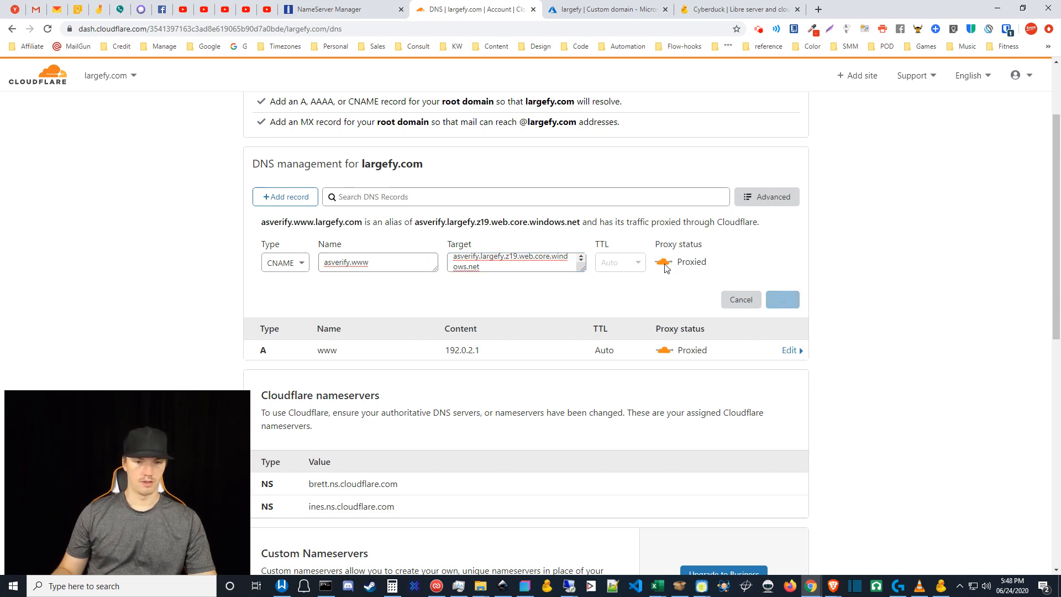
pyautogui.click(788, 254)
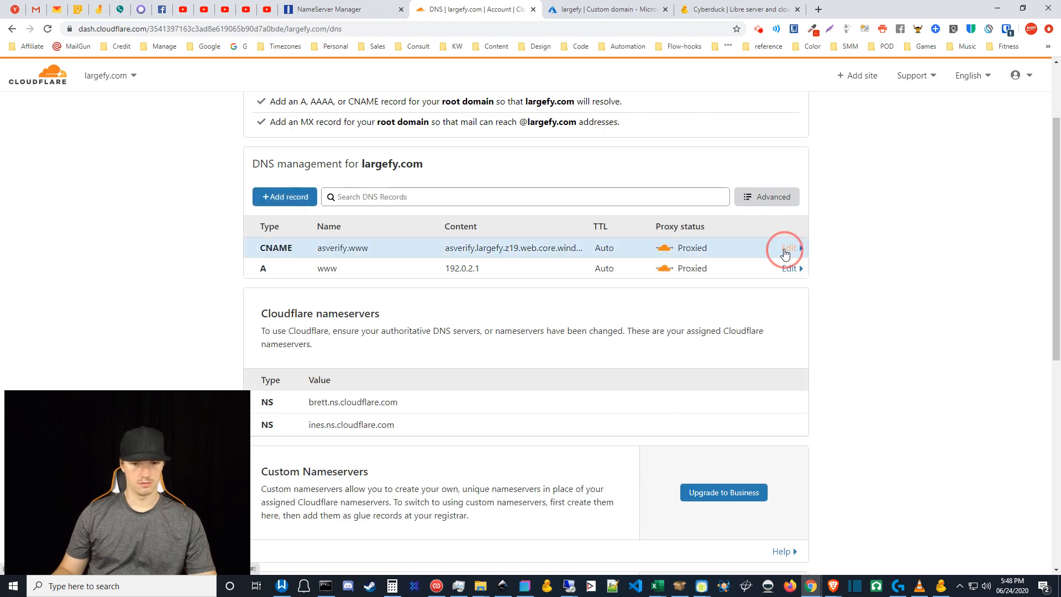
pyautogui.click(670, 252)
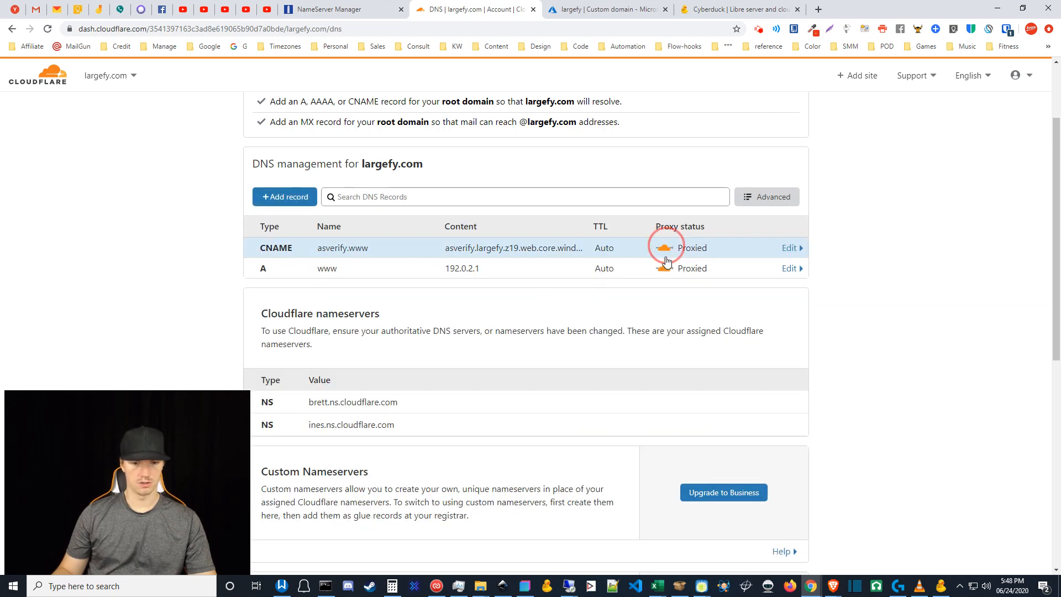
pyautogui.click(670, 251)
pyautogui.click(663, 287)
pyautogui.click(775, 320)
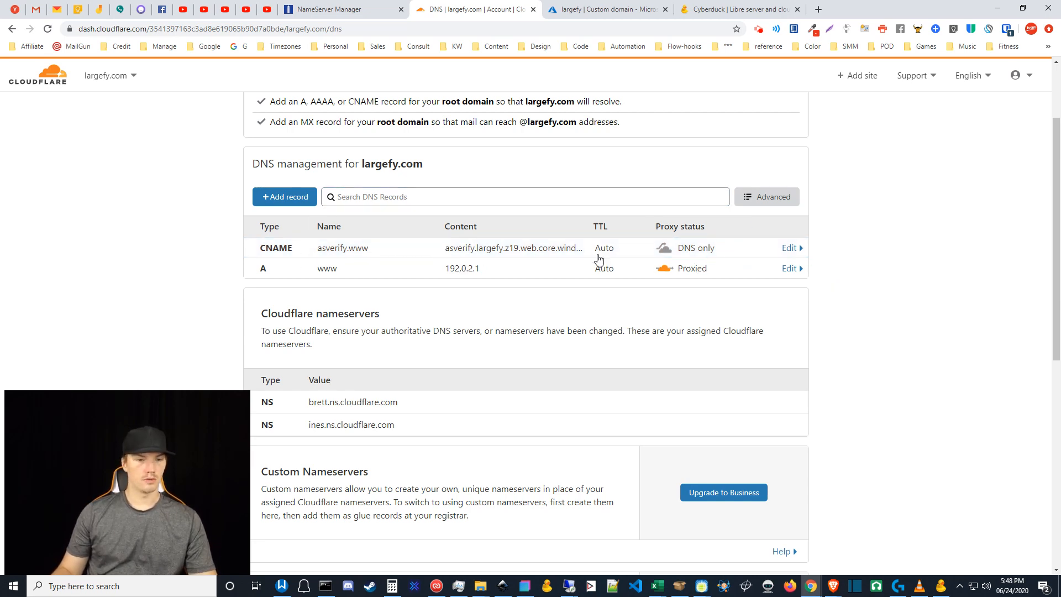
# - Copy the largefy.z19.web.core.windows.net endpoint from the Azure custom domain page
pyautogui.click(604, 9)
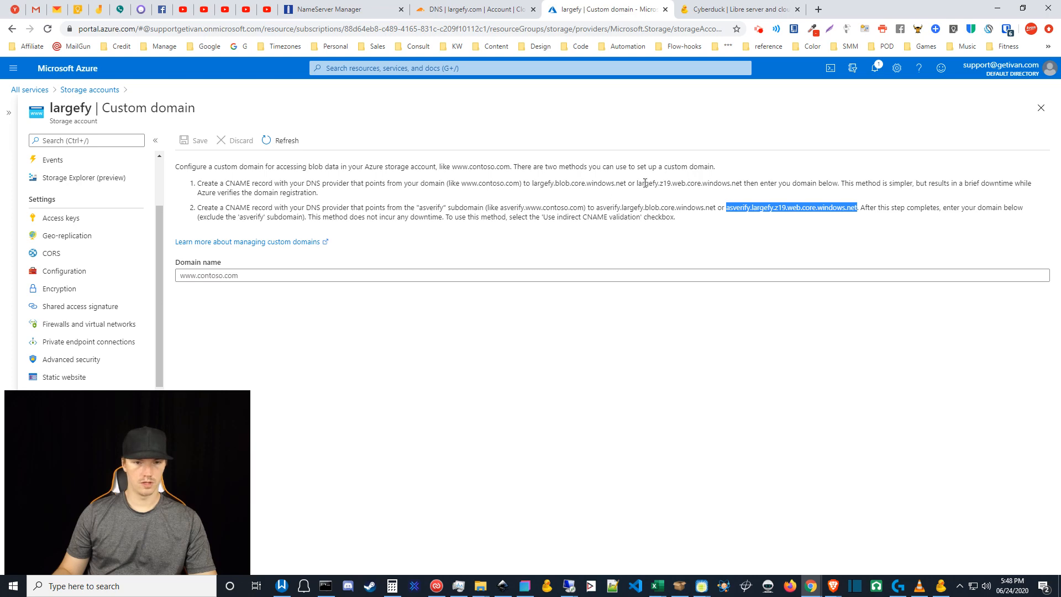
pyautogui.moveTo(637, 184); pyautogui.dragTo(742, 184)
pyautogui.hotkey('ctrl', 'c')
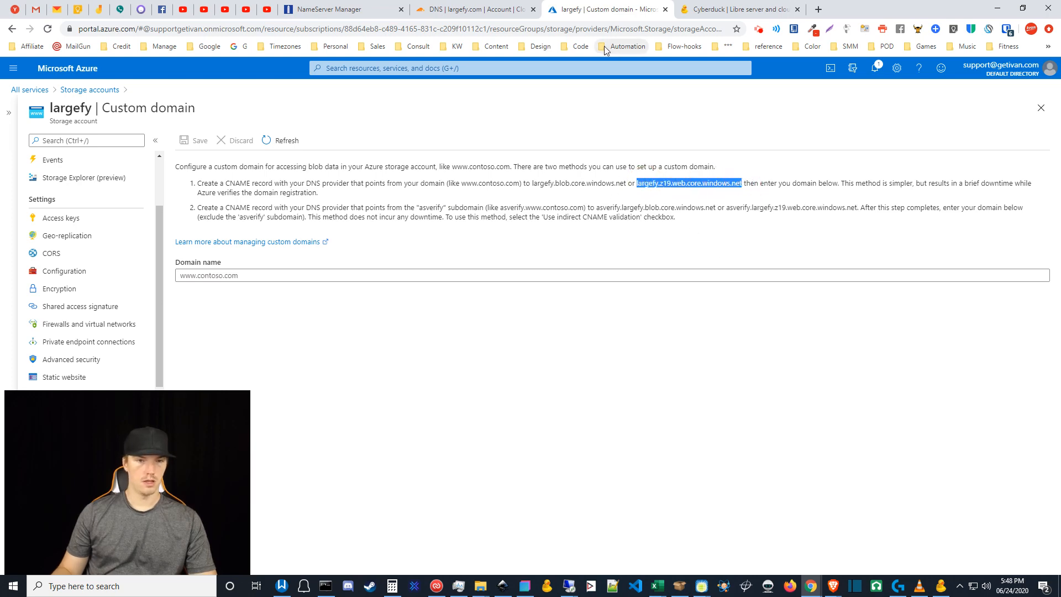
pyautogui.click(472, 6)
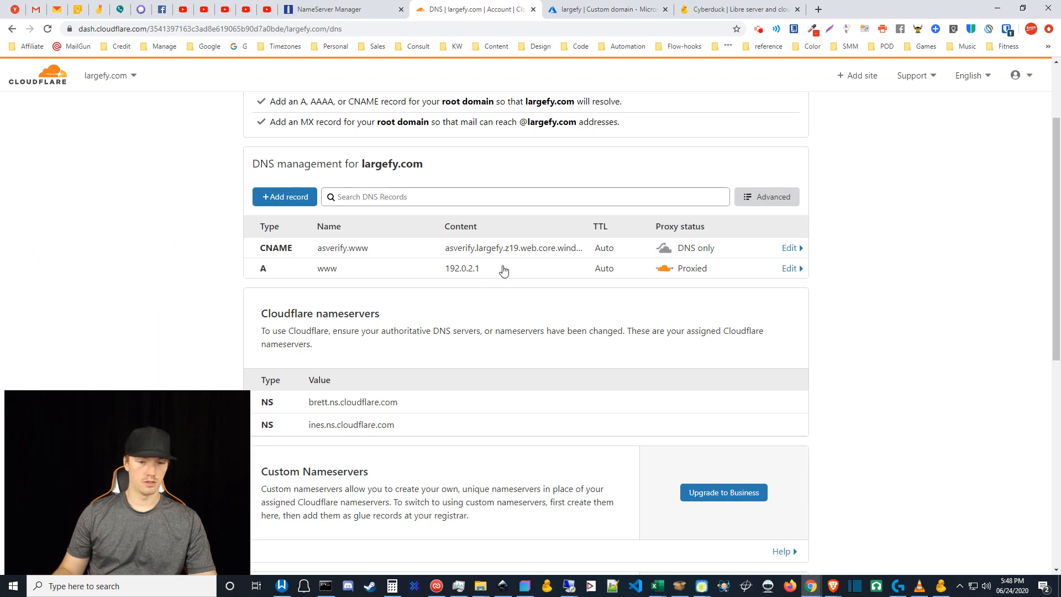
# - Draft a CNAME record named www targeting largefy.z19.web.core.windows.net
pyautogui.click(303, 204)
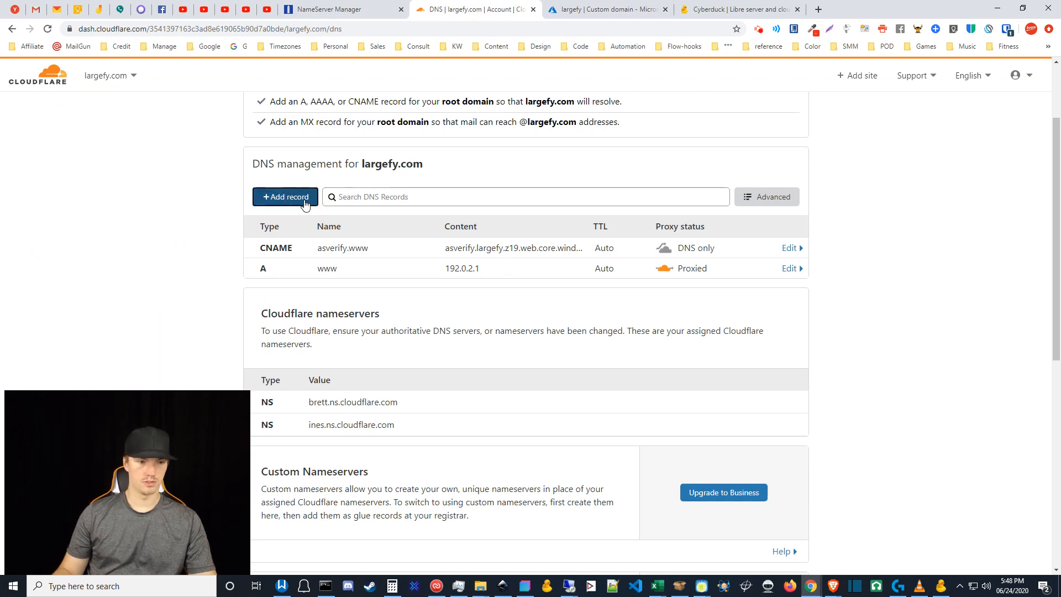
pyautogui.click(280, 263)
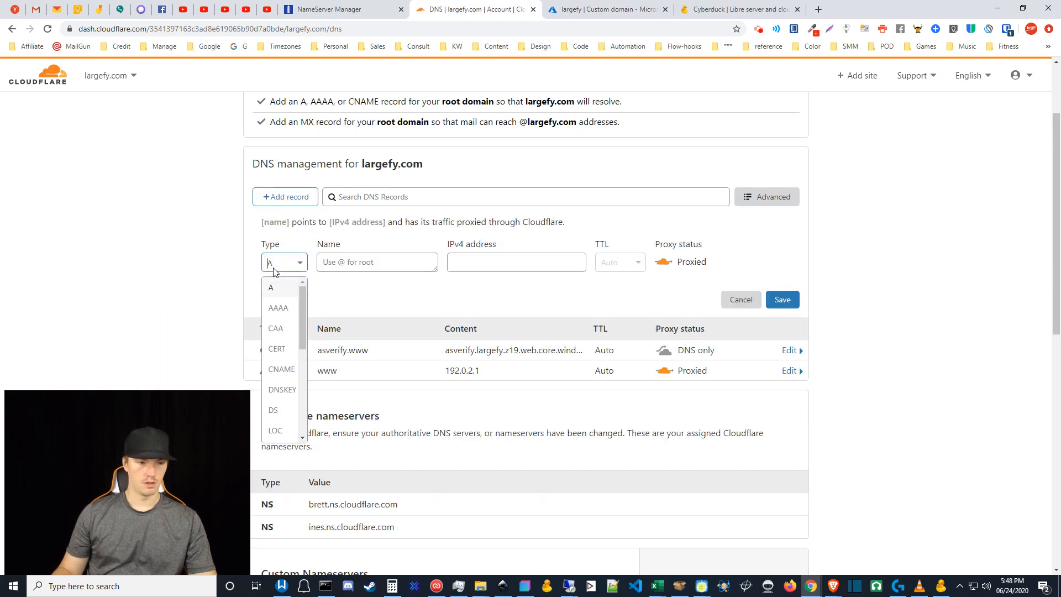
pyautogui.click(280, 370)
pyautogui.click(376, 262)
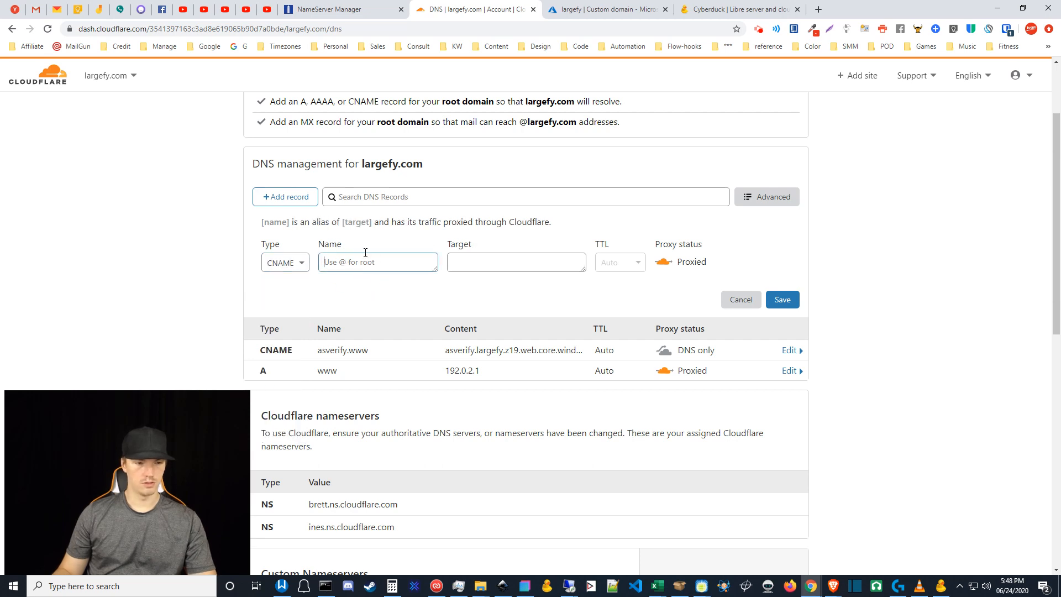
pyautogui.write('@')
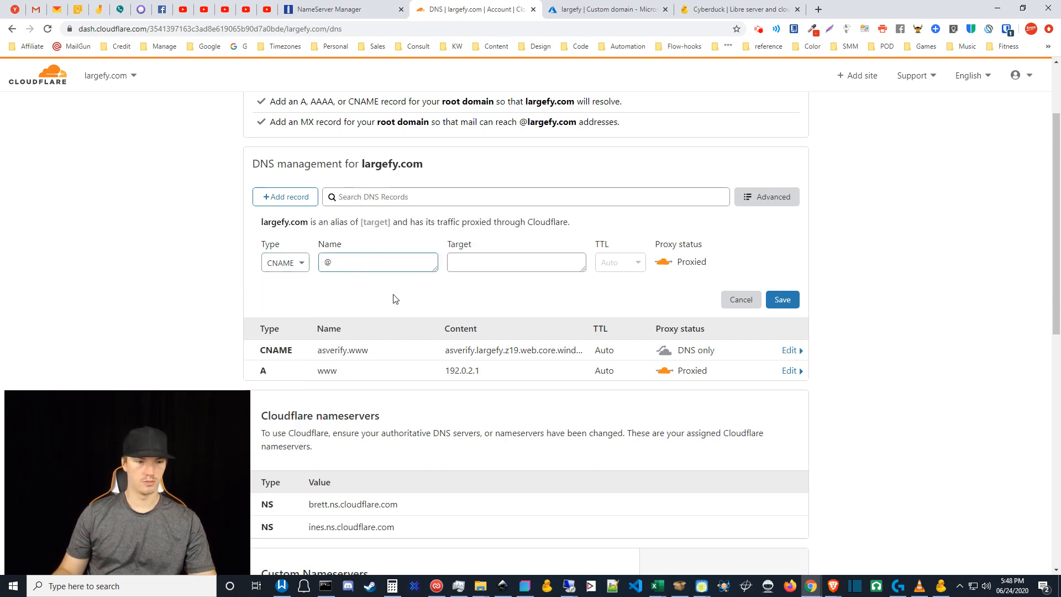
pyautogui.hotkey('ctrl', 'a')
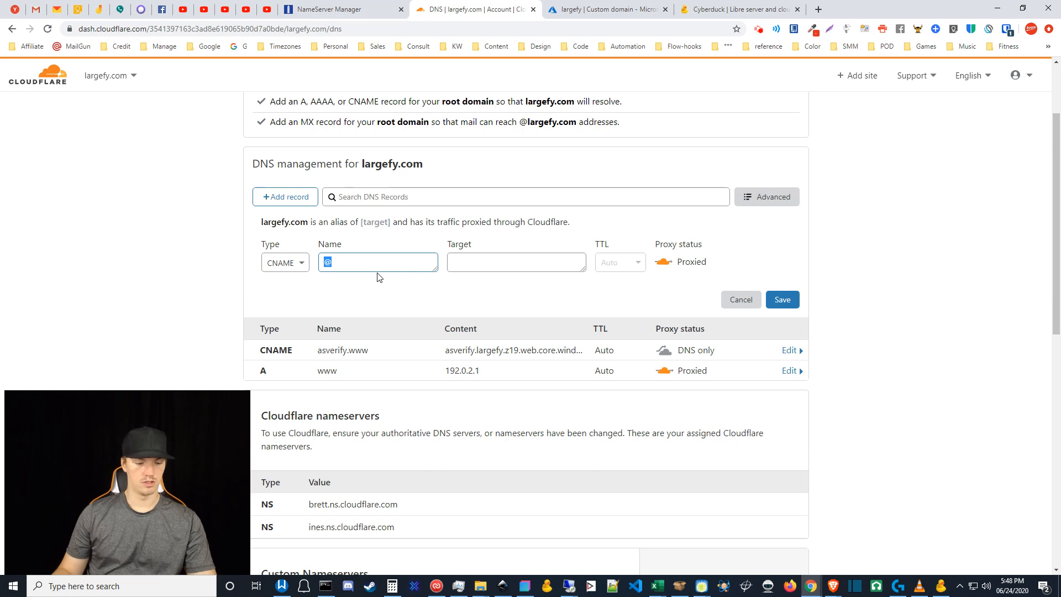
pyautogui.write('www')
pyautogui.click(476, 262)
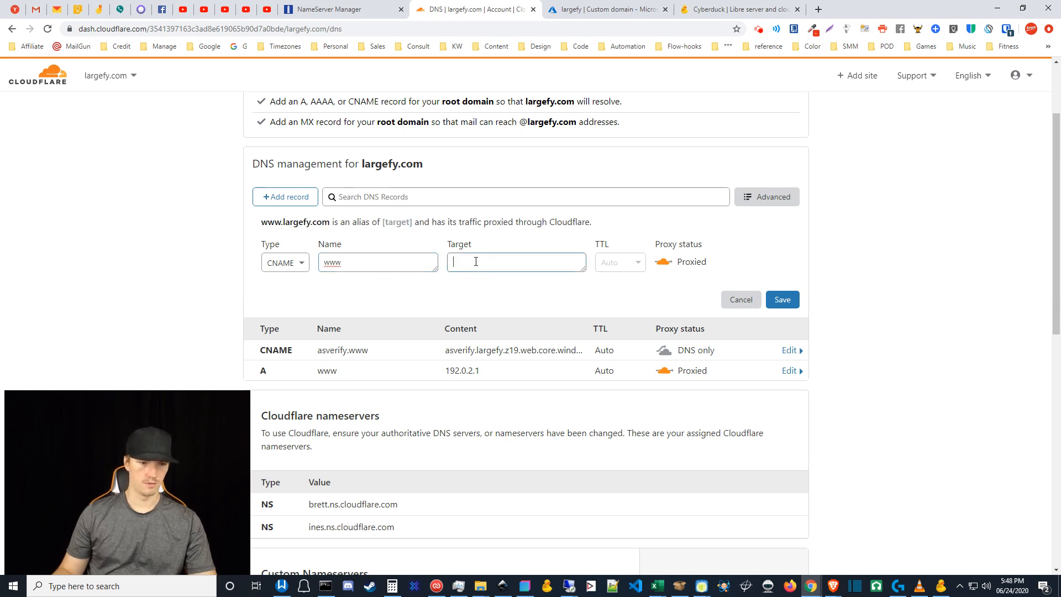
pyautogui.hotkey('ctrl', 'v')
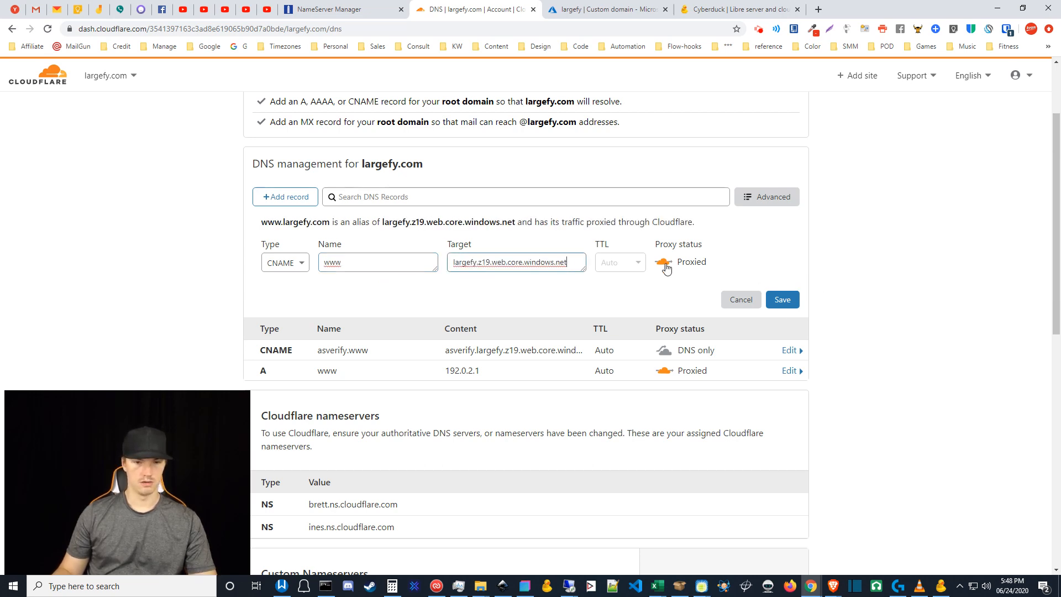
# - Try saving the www CNAME, then open the conflicting www A record for editing
pyautogui.click(780, 302)
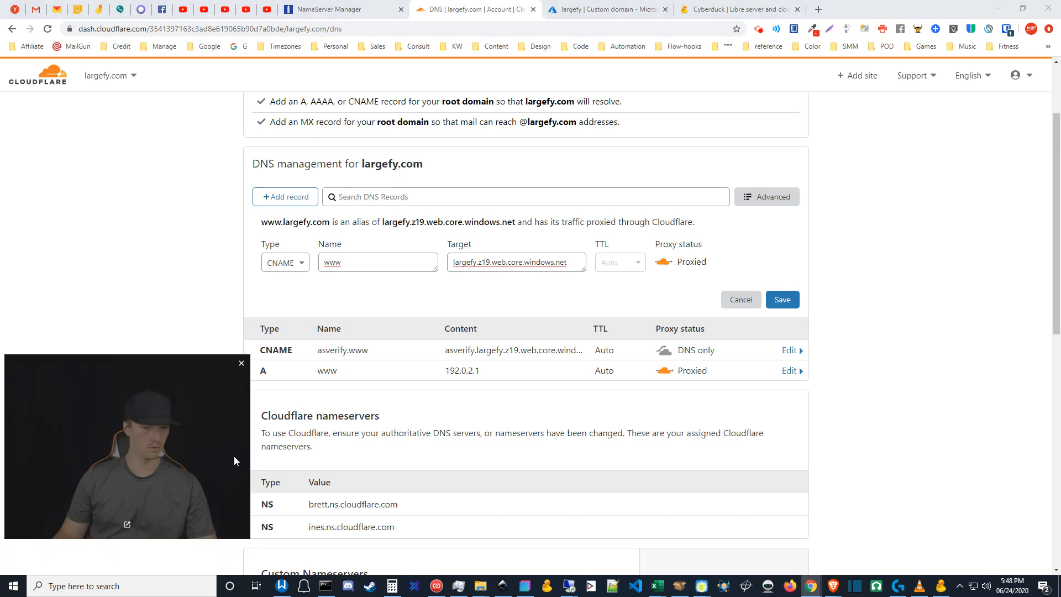
pyautogui.click(783, 302)
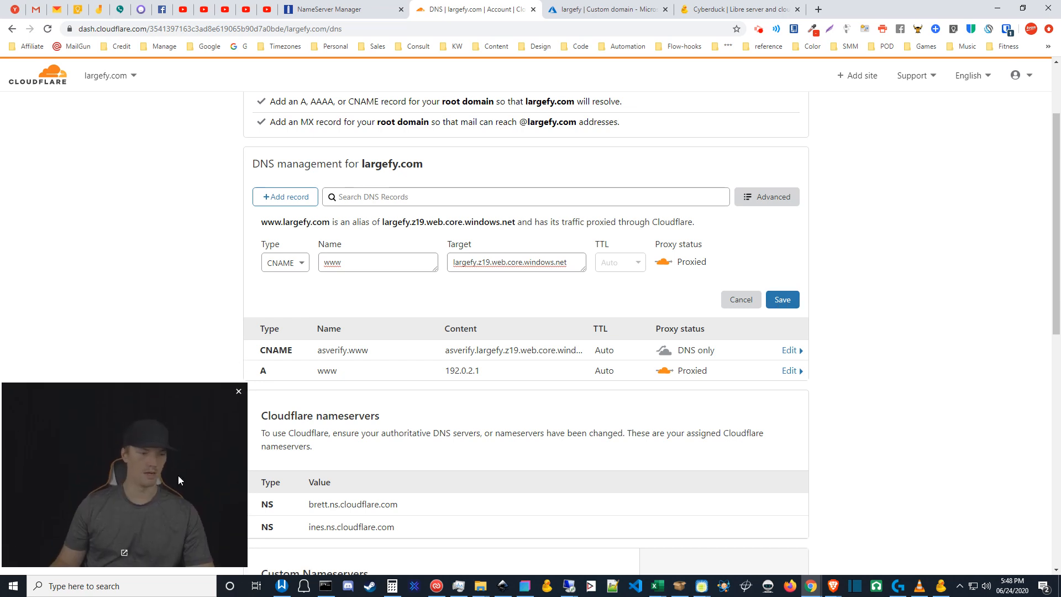
pyautogui.click(524, 374)
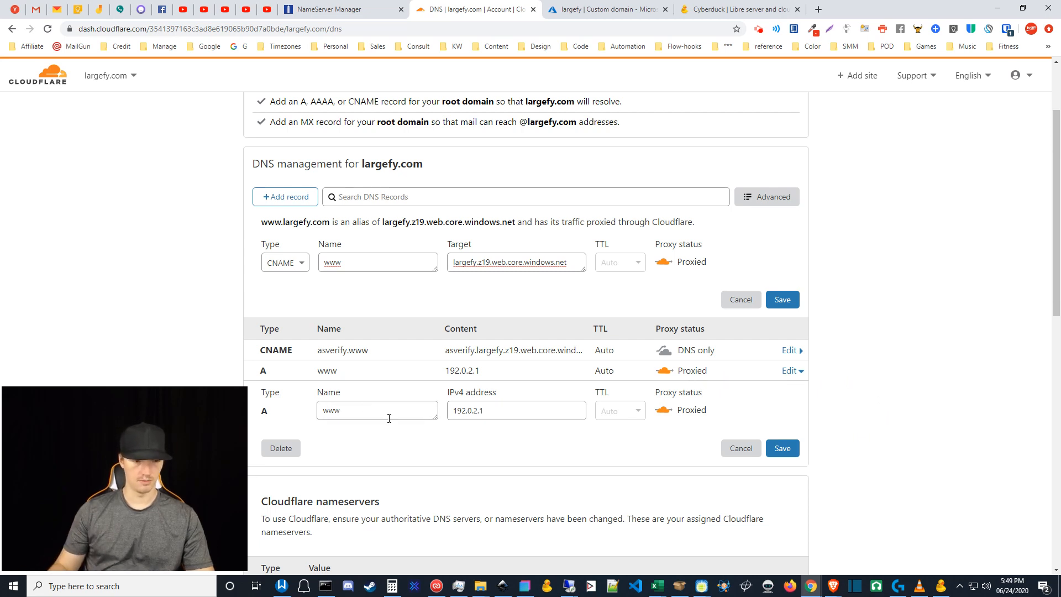
# - Rename the www A record to @ so it serves the root largefy.com
pyautogui.moveTo(383, 414); pyautogui.dragTo(266, 411)
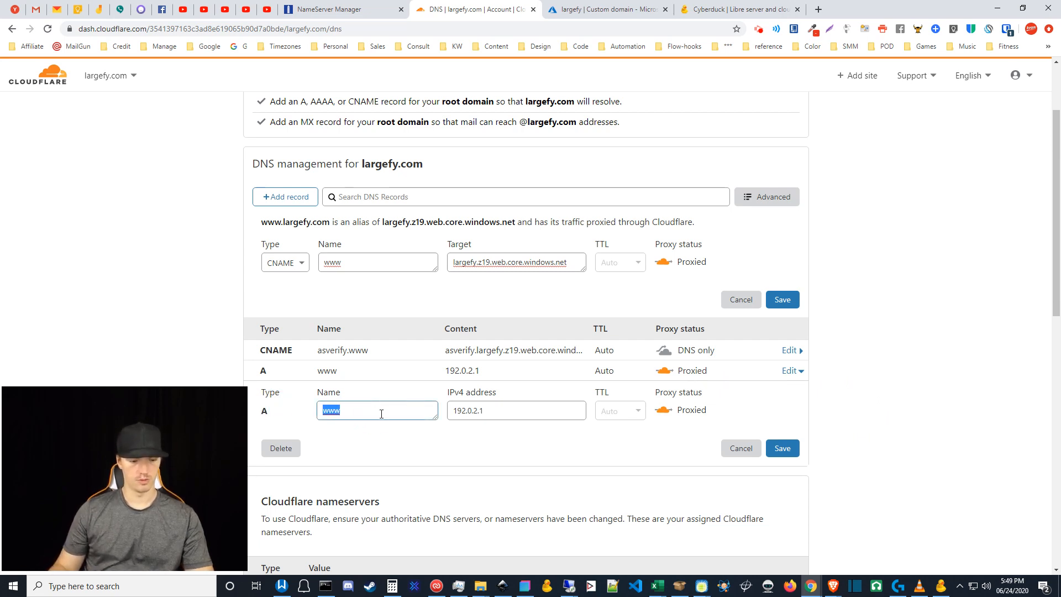
pyautogui.write('@')
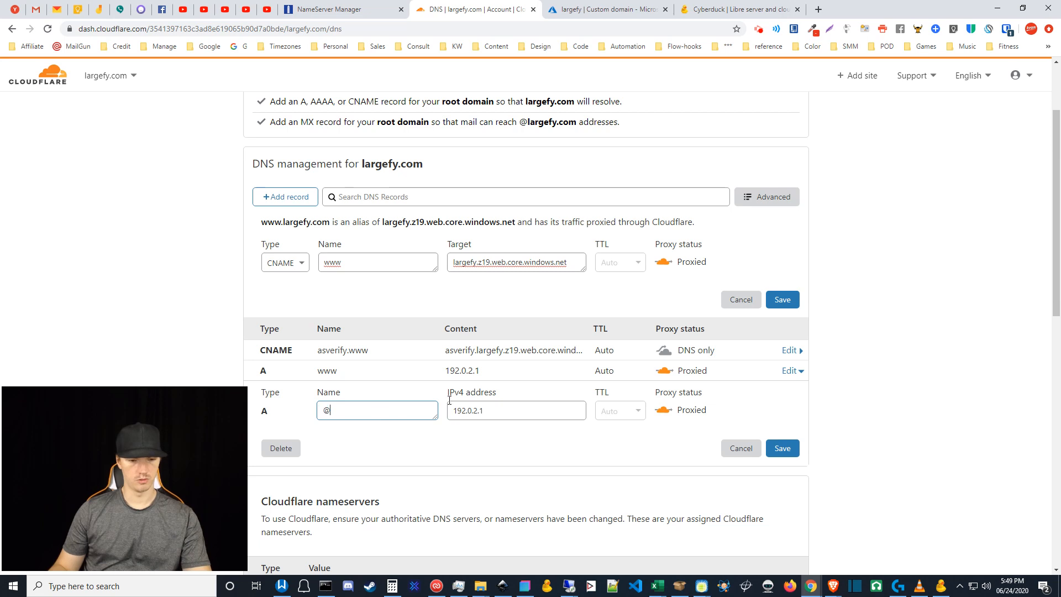
pyautogui.click(778, 450)
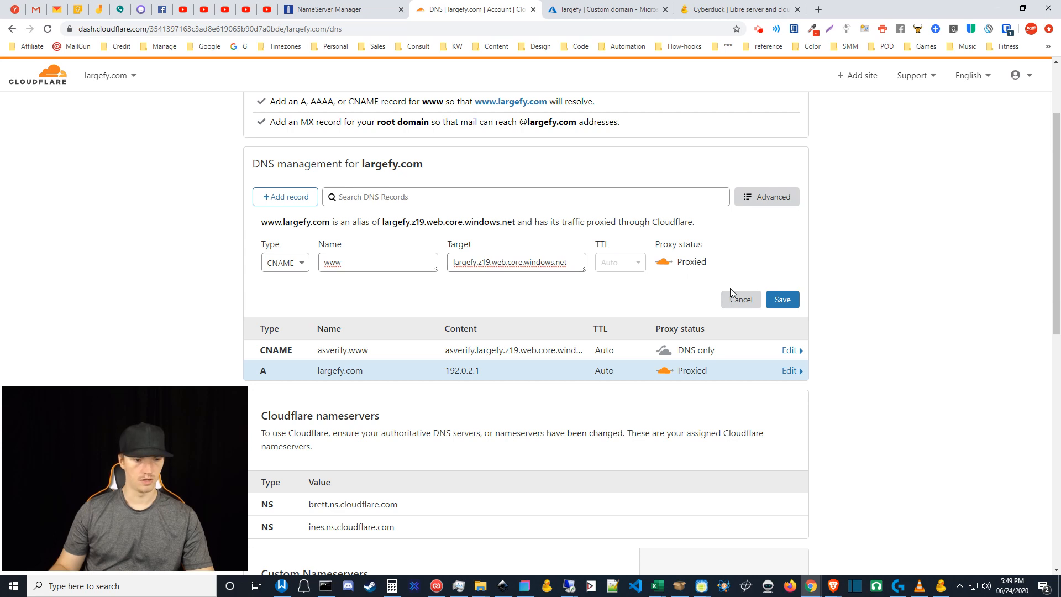
# - Save the proxied www CNAME to largefy.z19.web.core.windows.net and review the record list
pyautogui.click(791, 301)
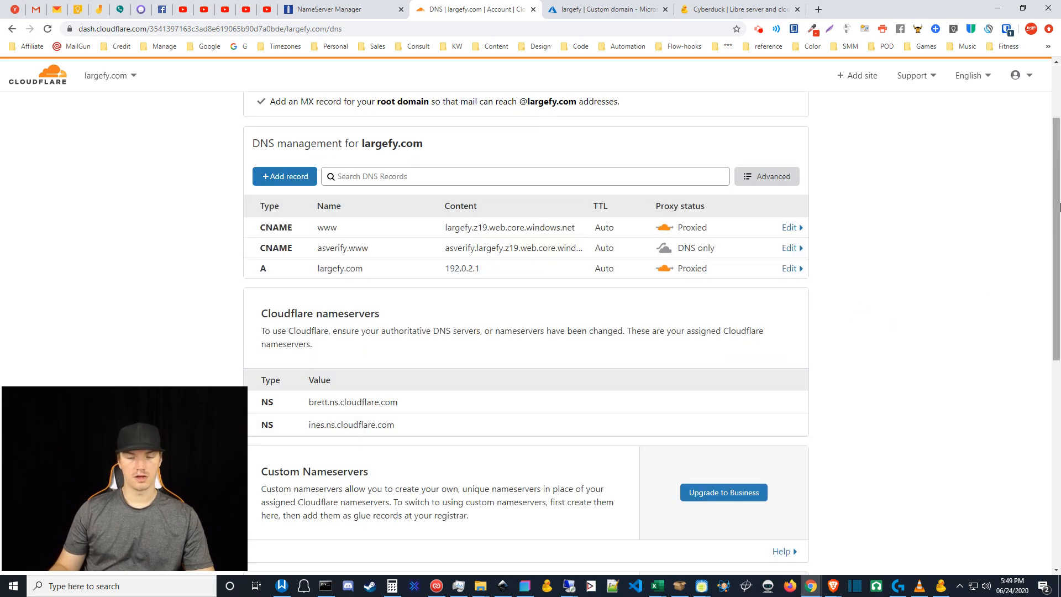
pyautogui.scroll(-8, 265, 284)
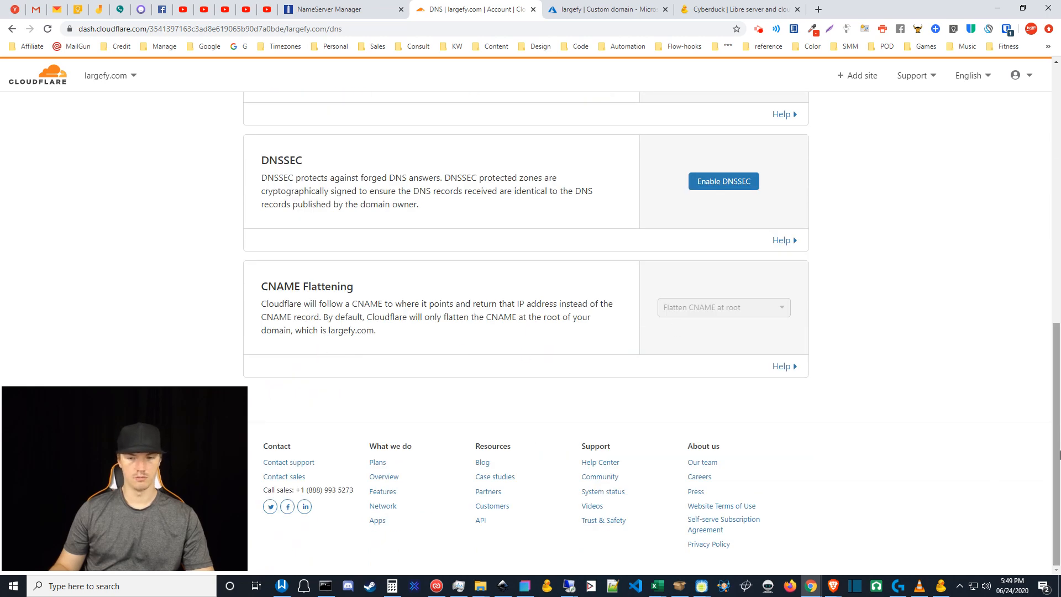
pyautogui.moveTo(1057, 436); pyautogui.dragTo(1057, 166)
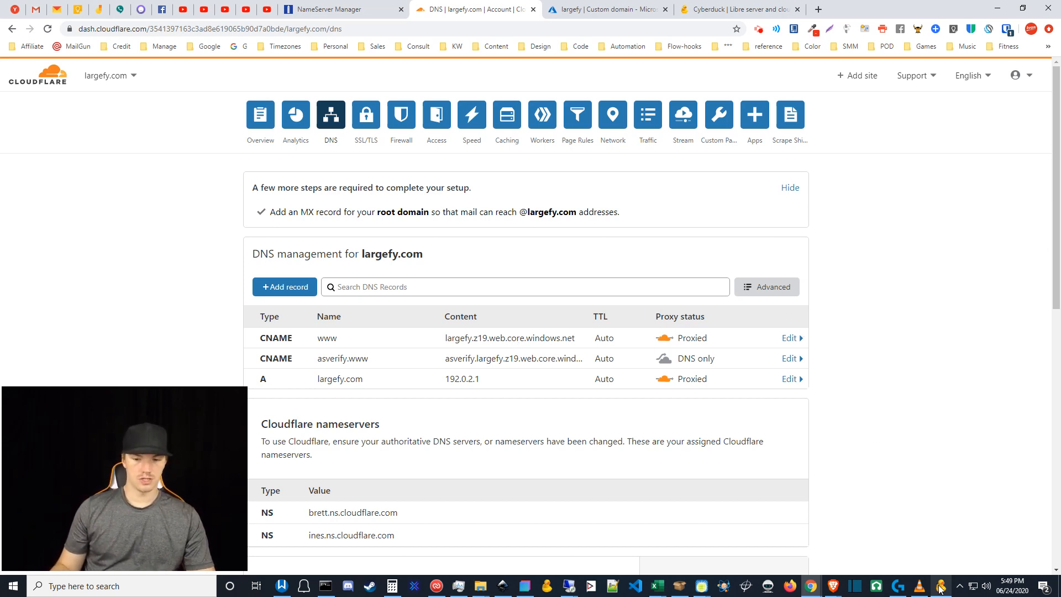
pyautogui.click(575, 5)
pyautogui.click(222, 274)
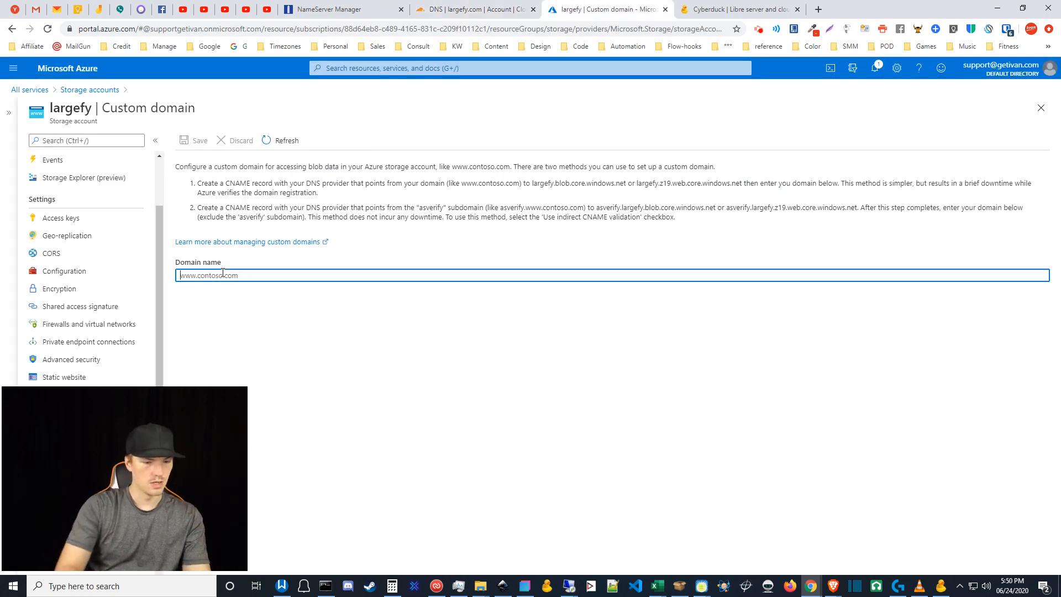
pyautogui.write('www.largefy.com')
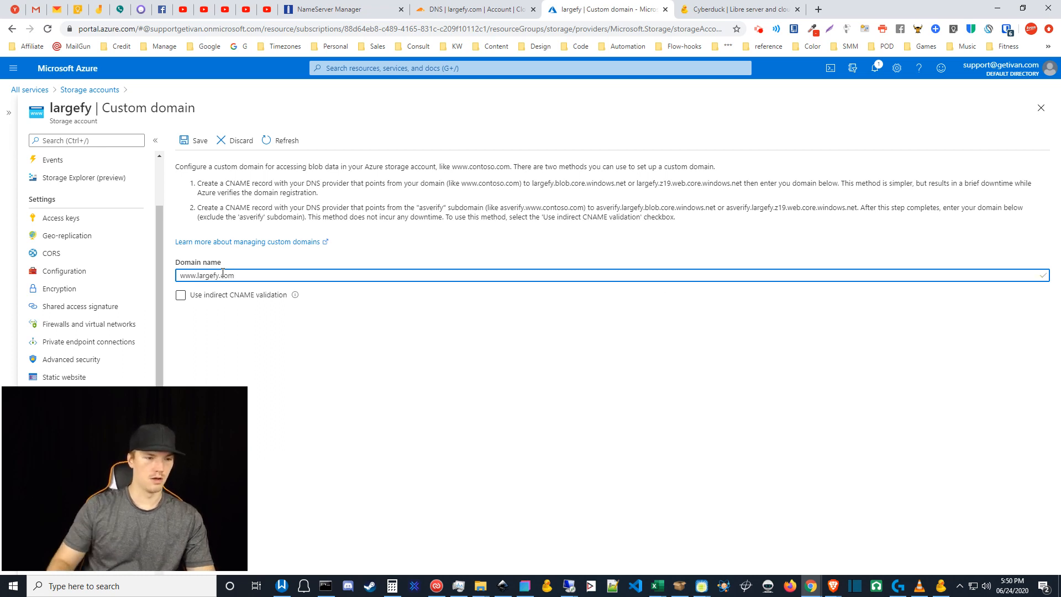
pyautogui.click(181, 297)
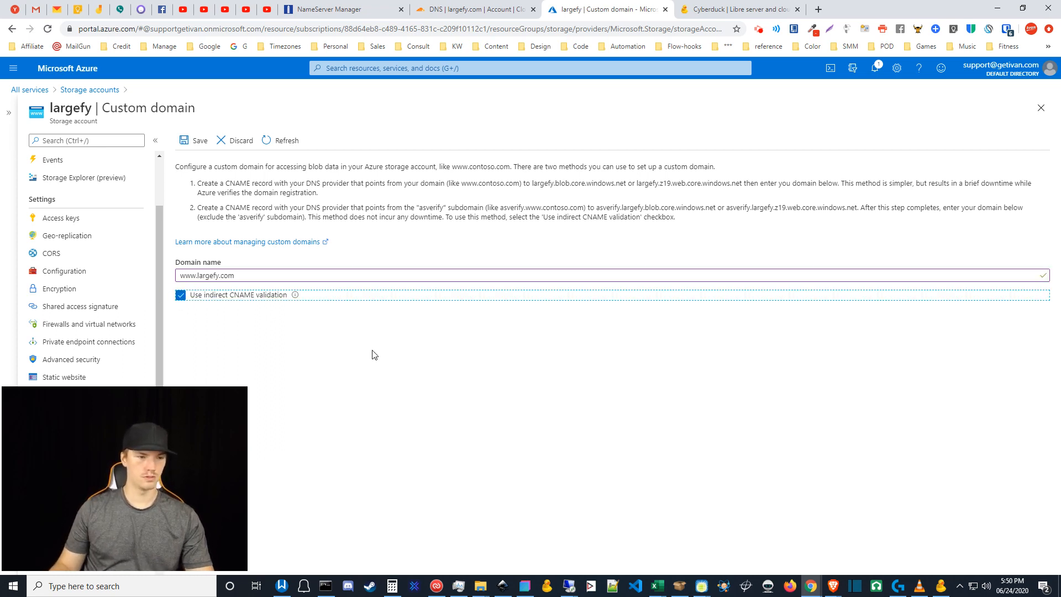
pyautogui.click(343, 331)
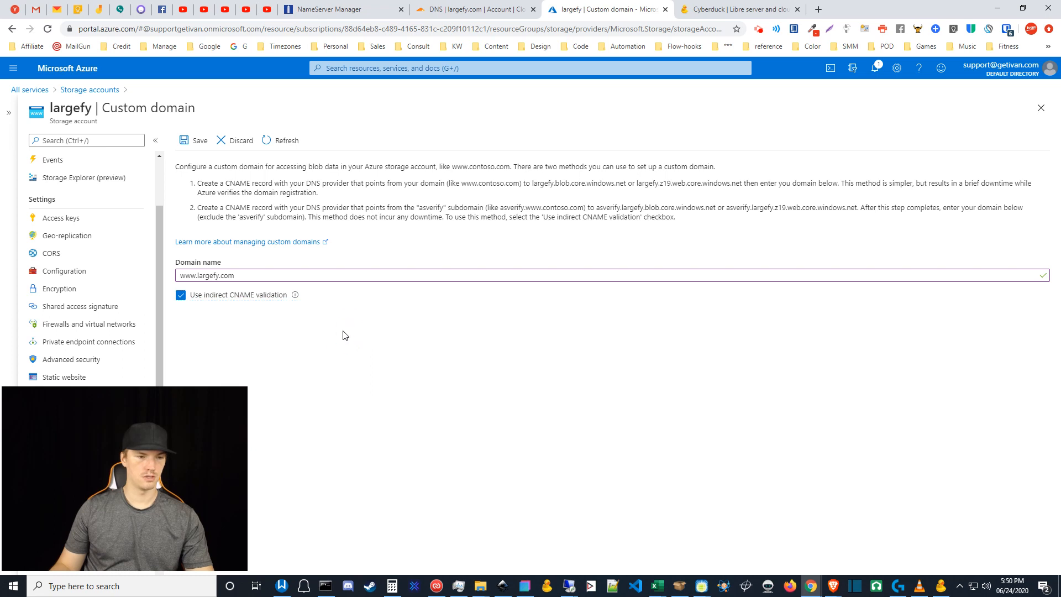
pyautogui.click(194, 145)
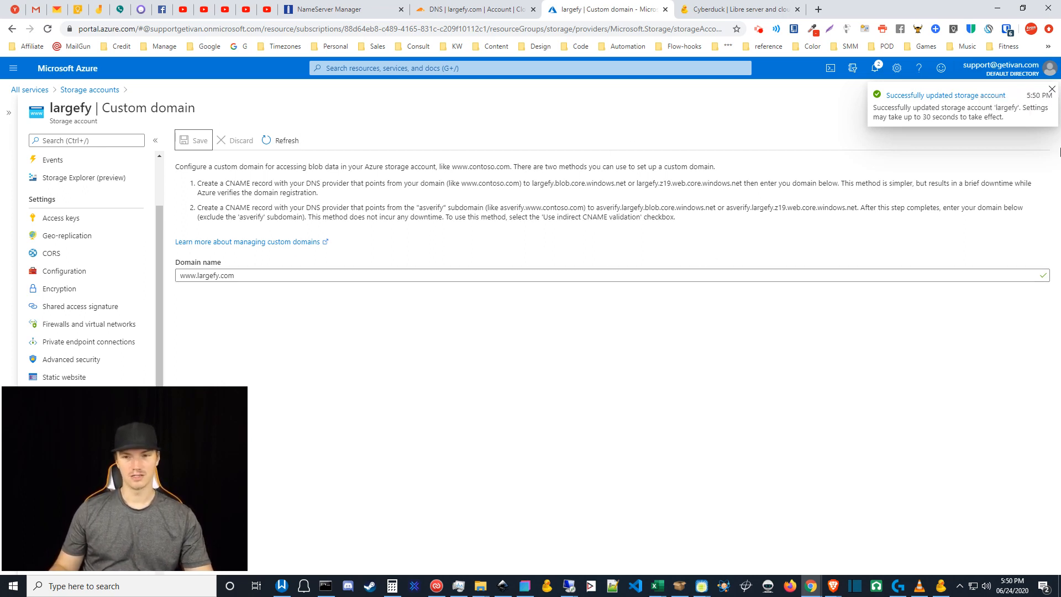
pyautogui.click(1053, 92)
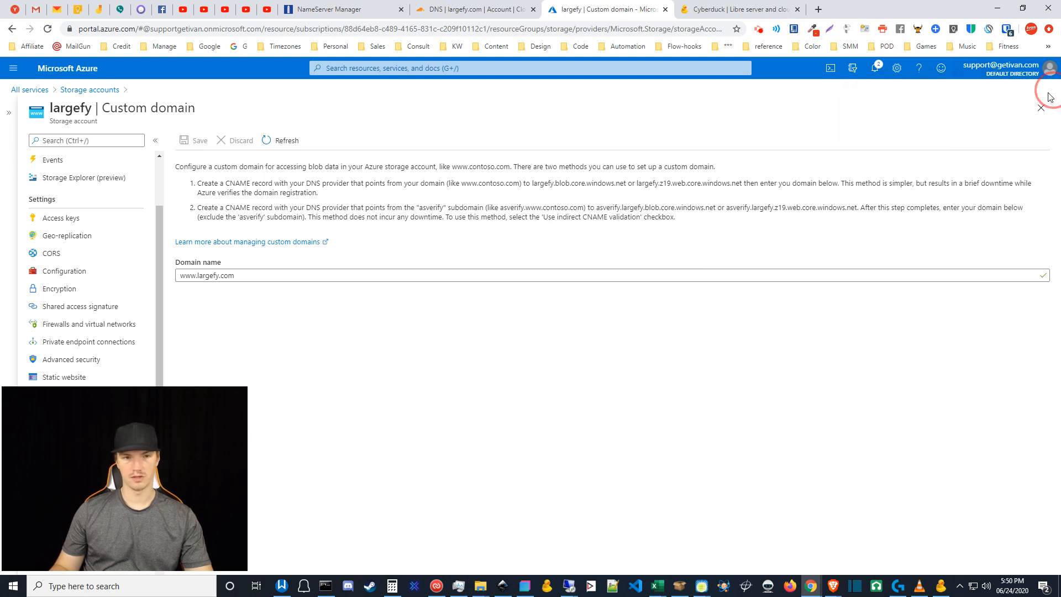
# - Glance at the Cloudflare DNS records, then browse the cyberduck.io home page
pyautogui.click(496, 5)
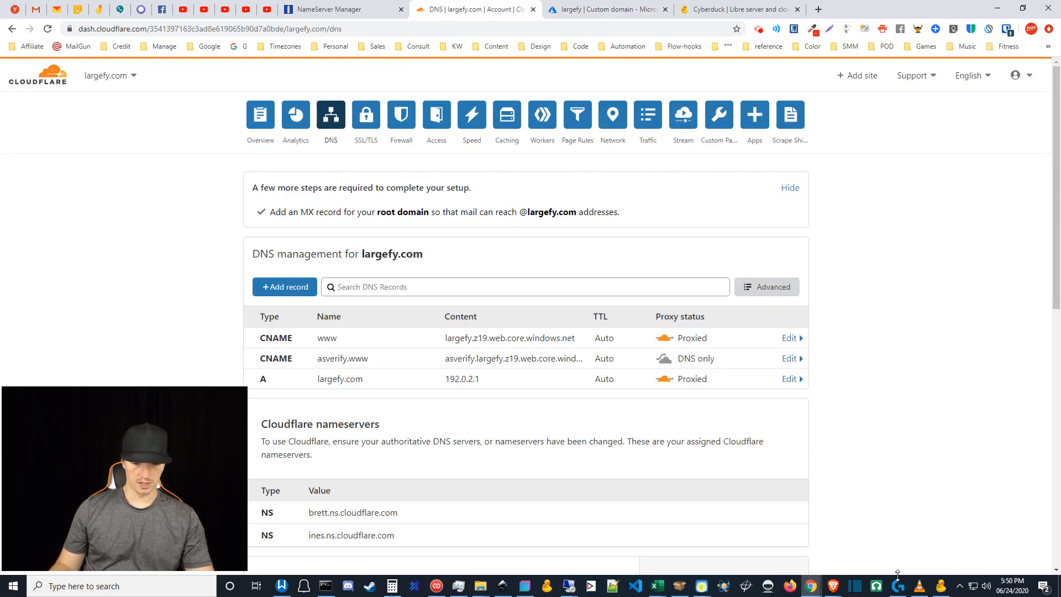
pyautogui.click(946, 588)
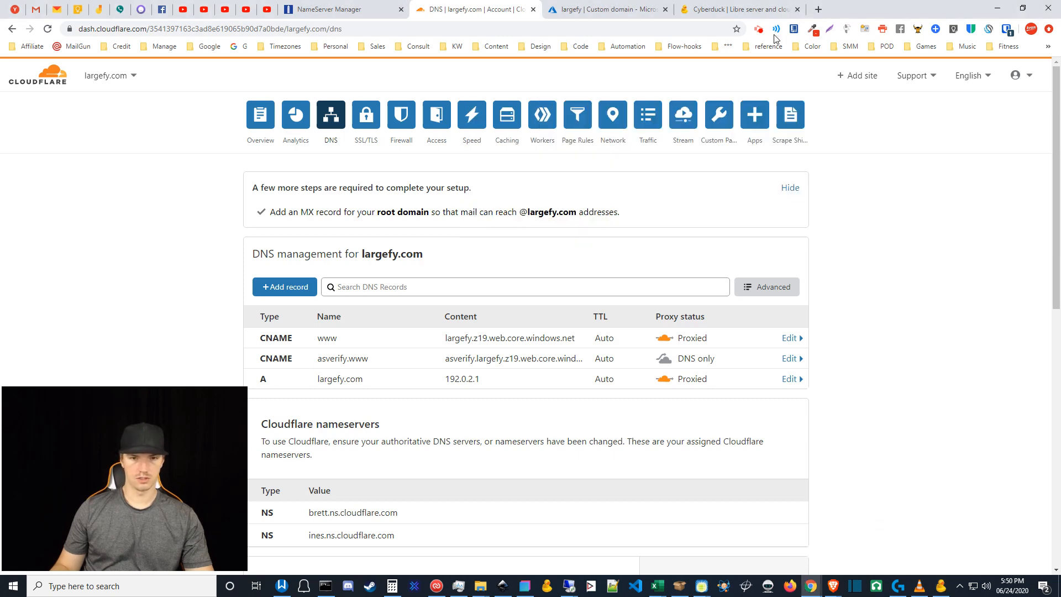
pyautogui.click(749, 5)
pyautogui.scroll(-9, 966, 423)
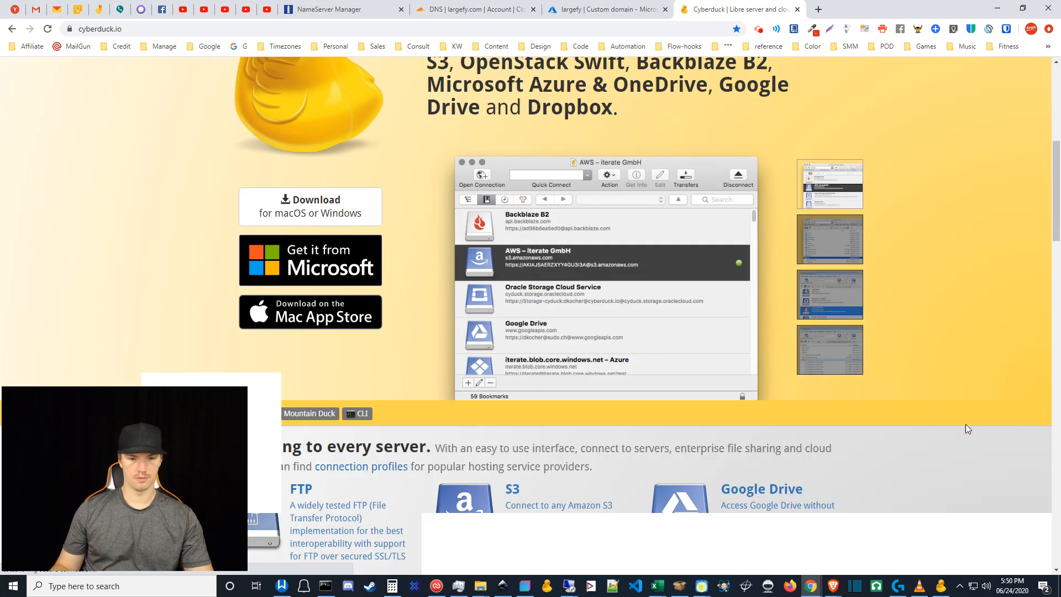
pyautogui.scroll(-5, 930, 436)
pyautogui.scroll(2, 930, 436)
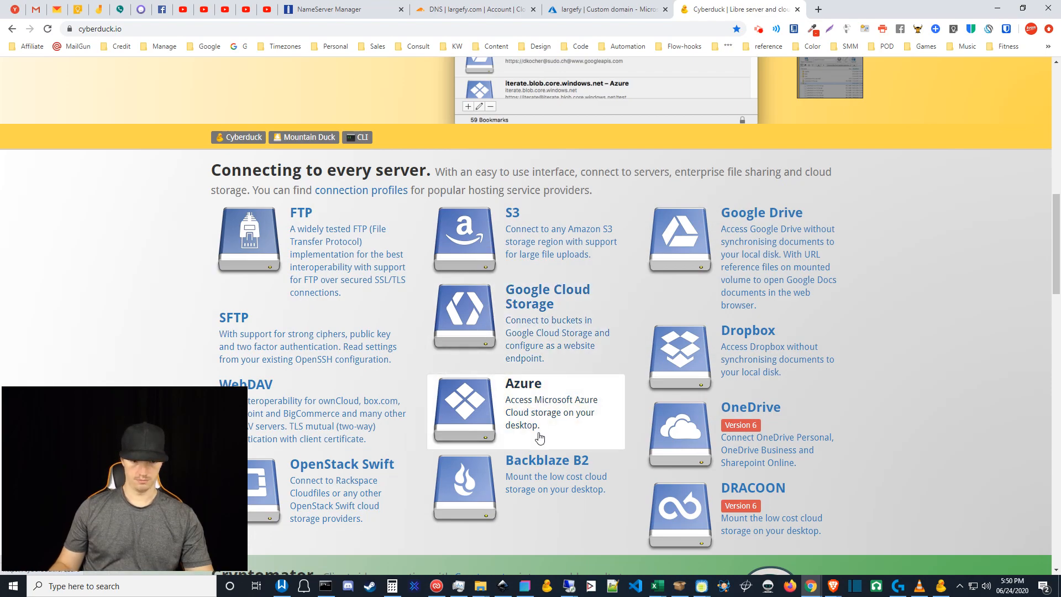
pyautogui.scroll(12, 923, 321)
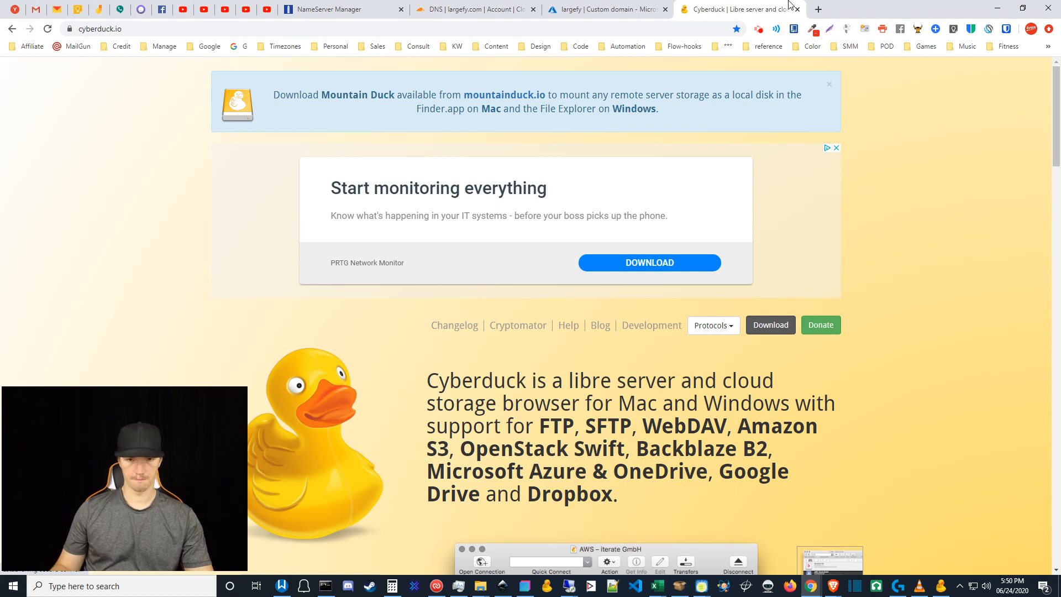
# - Edit the asdasd Cyberduck bookmark, keeping Windows Azure Blob Storage as connection type
pyautogui.click(941, 586)
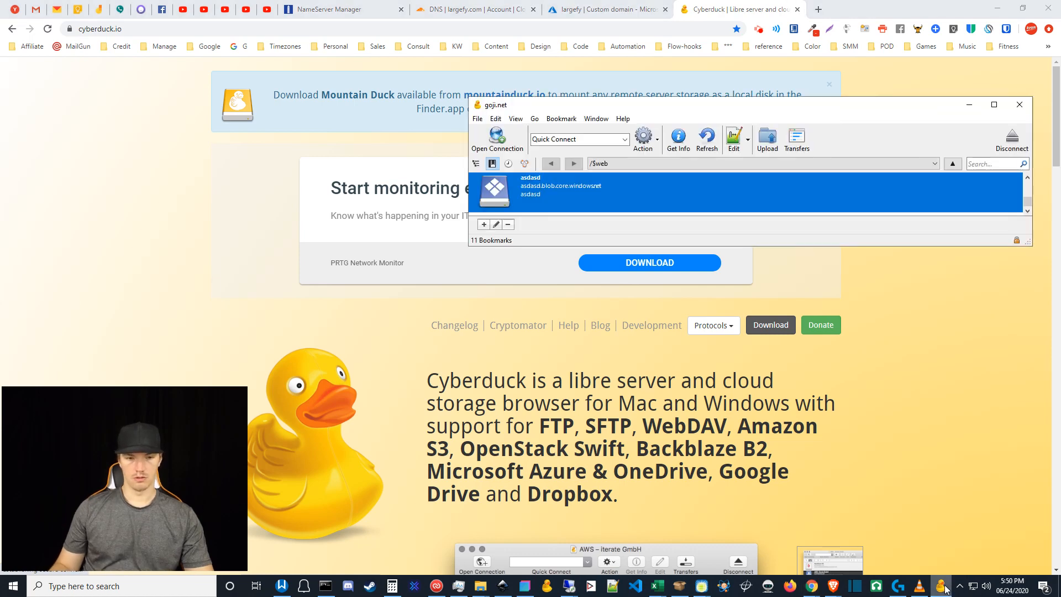
pyautogui.click(573, 5)
pyautogui.click(942, 587)
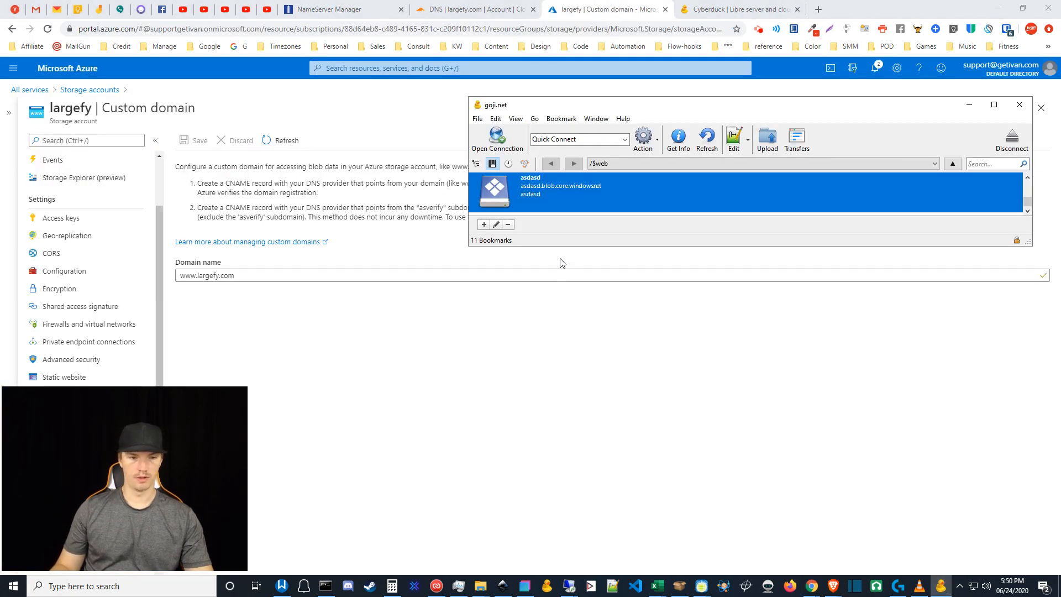
pyautogui.rightClick(535, 200)
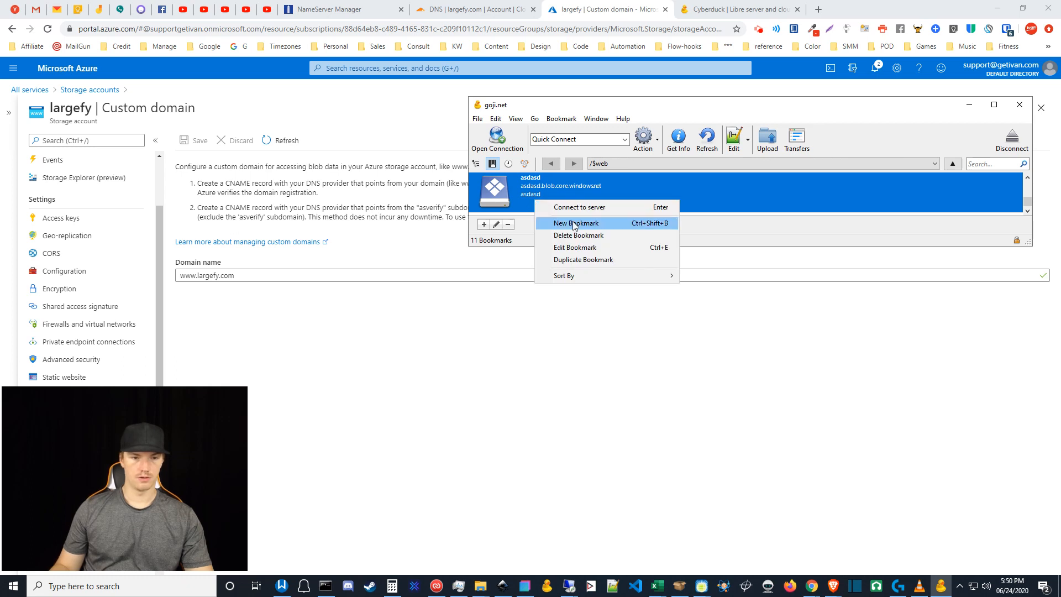
pyautogui.click(729, 238)
pyautogui.rightClick(539, 189)
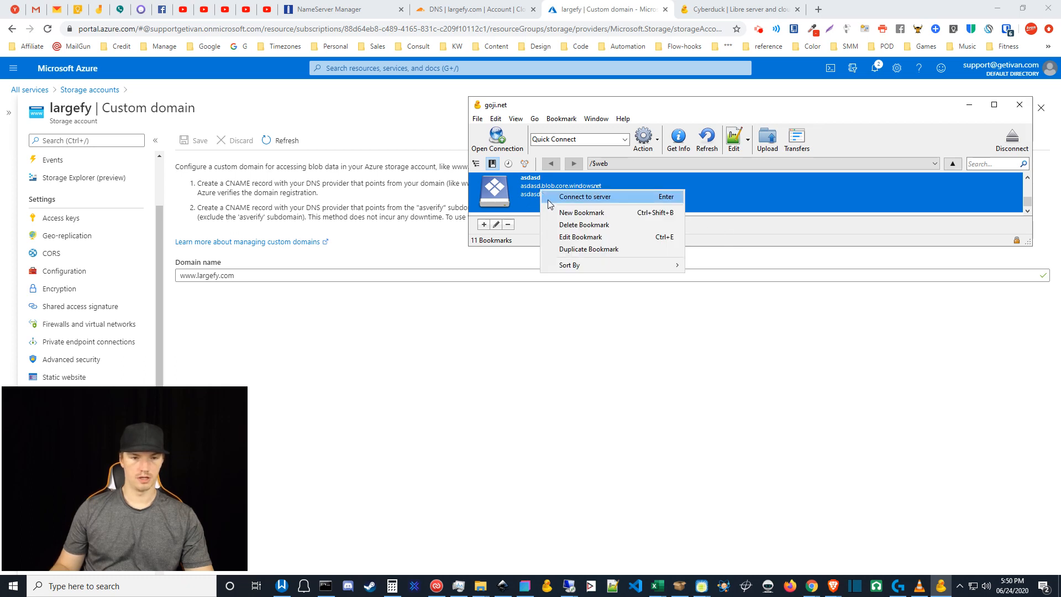
pyautogui.click(579, 241)
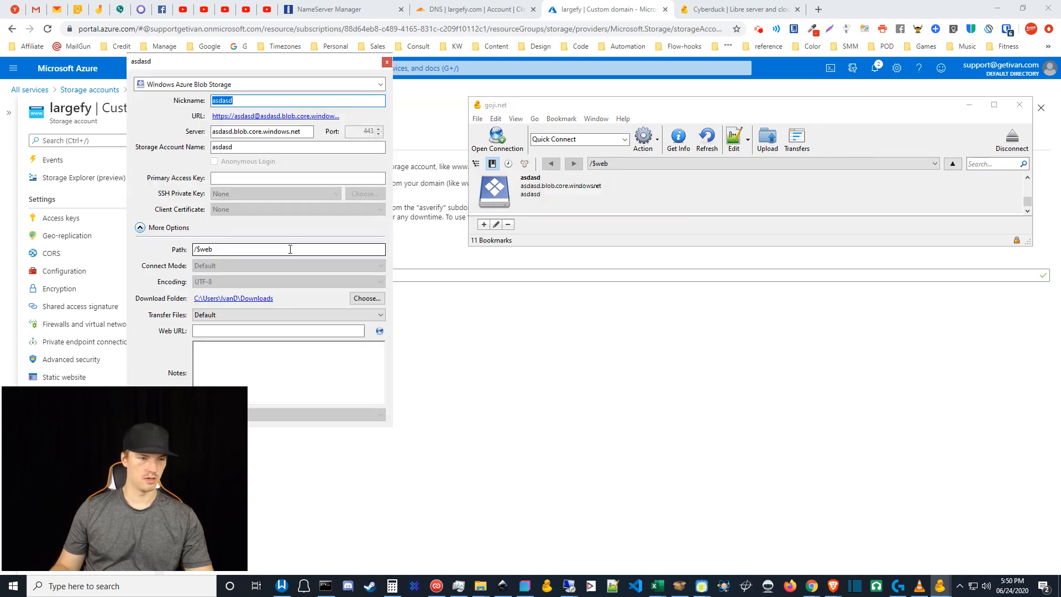
pyautogui.click(240, 85)
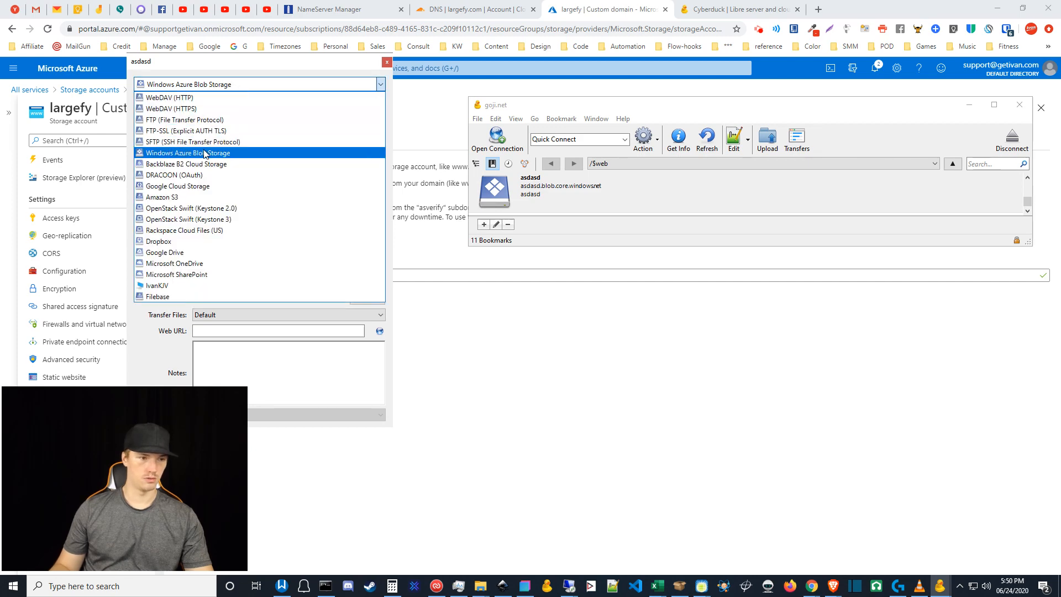
pyautogui.click(245, 89)
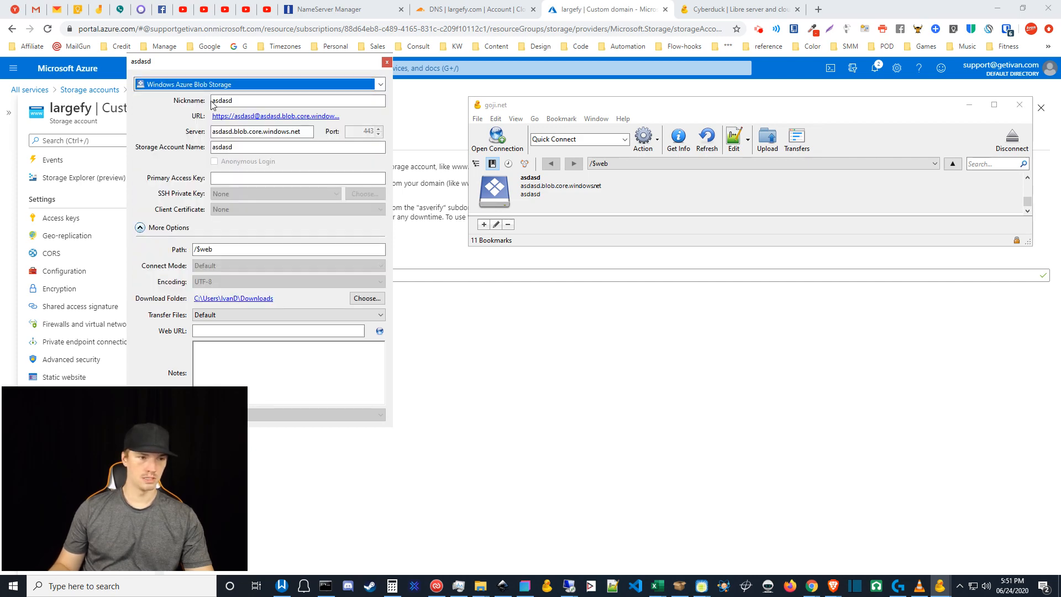
# - Open the largefy storage account's Access keys in Azure and copy the account name largefy
pyautogui.click(485, 335)
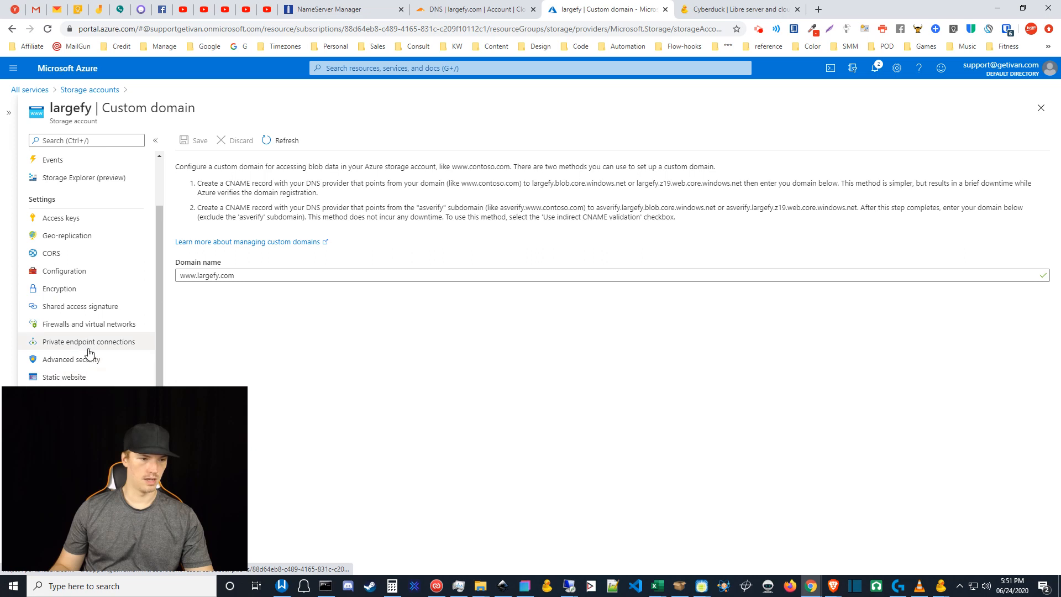
pyautogui.scroll(-1, 89, 353)
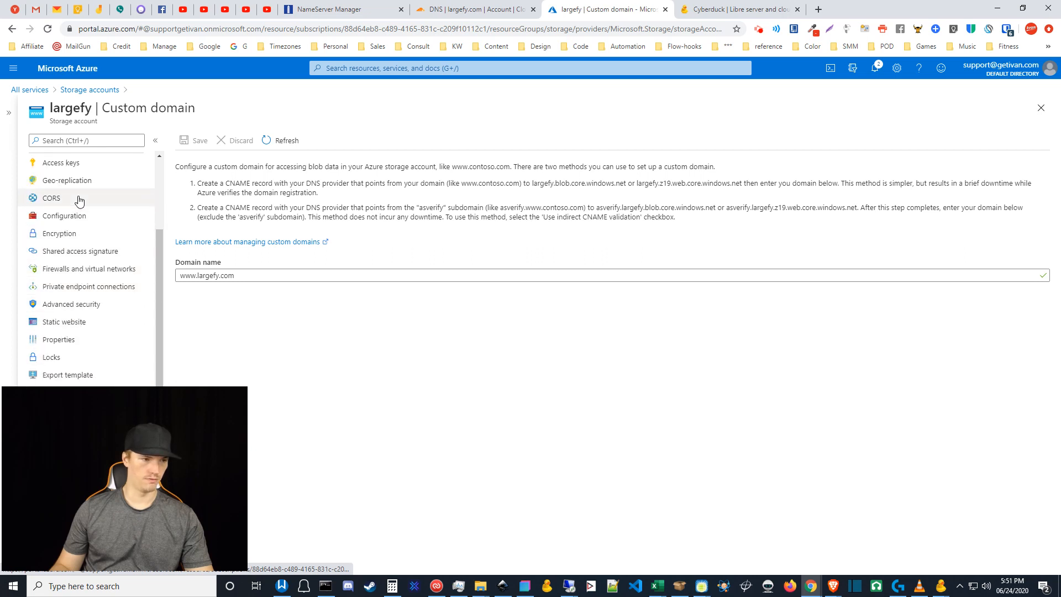
pyautogui.scroll(1, 79, 201)
pyautogui.click(72, 218)
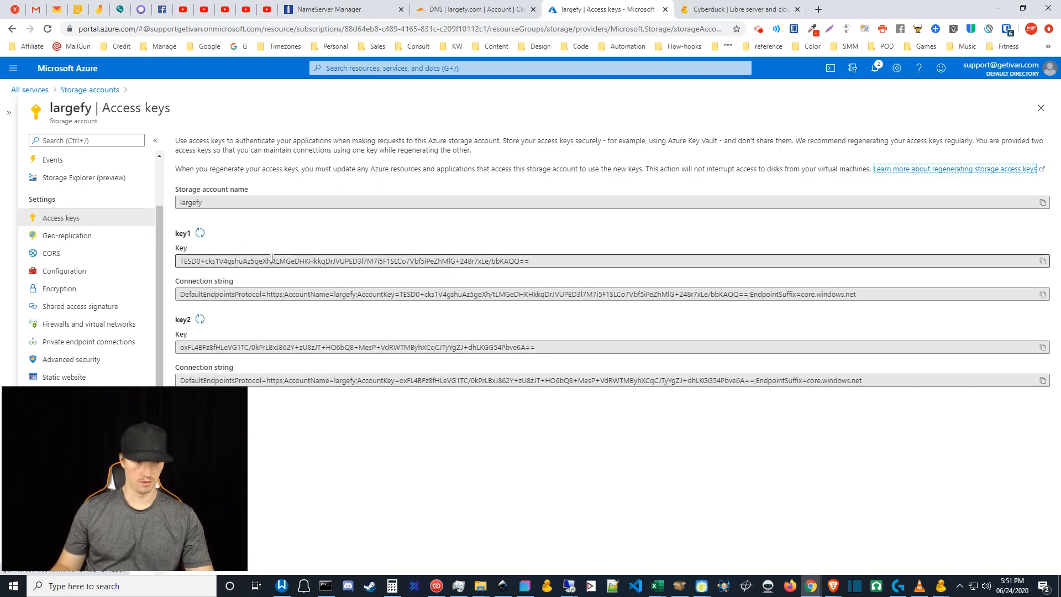
pyautogui.doubleClick(221, 205)
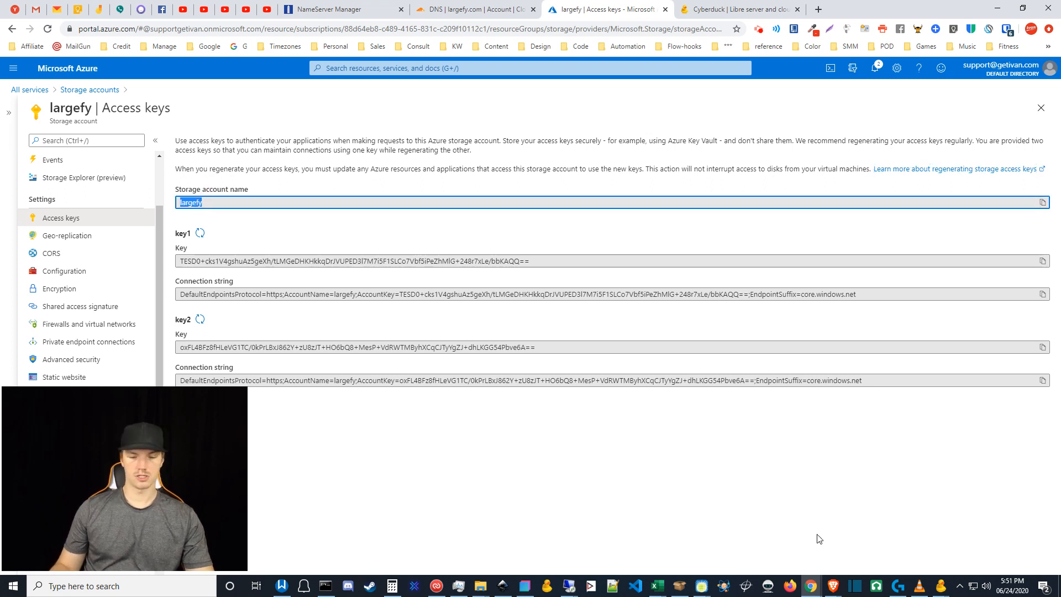
pyautogui.moveTo(945, 592)
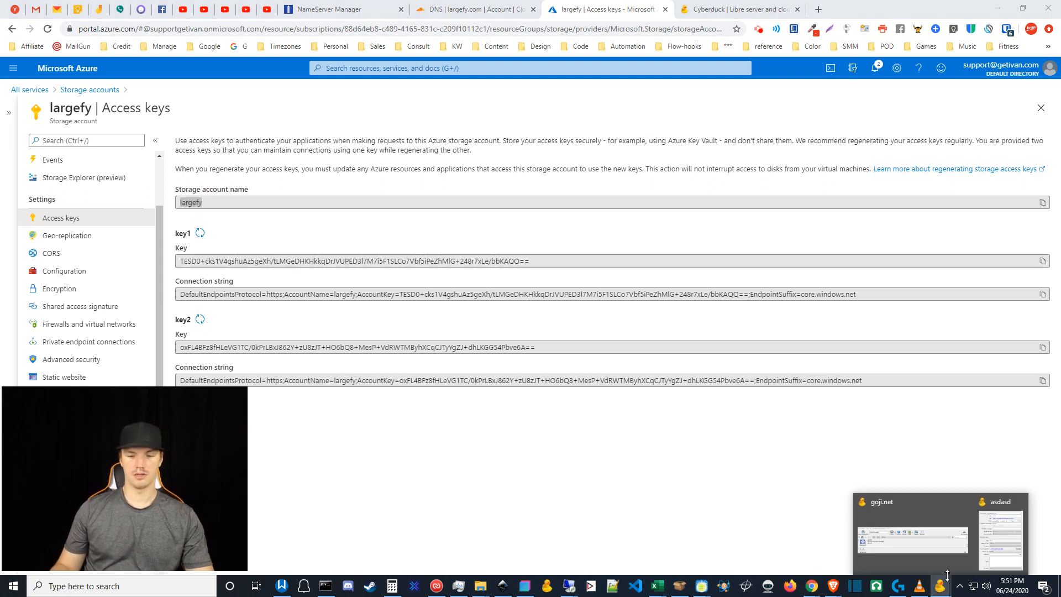
pyautogui.click(1002, 526)
# - Rename the Cyberduck bookmark's nickname from asdasd to largefy.com
pyautogui.doubleClick(245, 97)
pyautogui.click(245, 97)
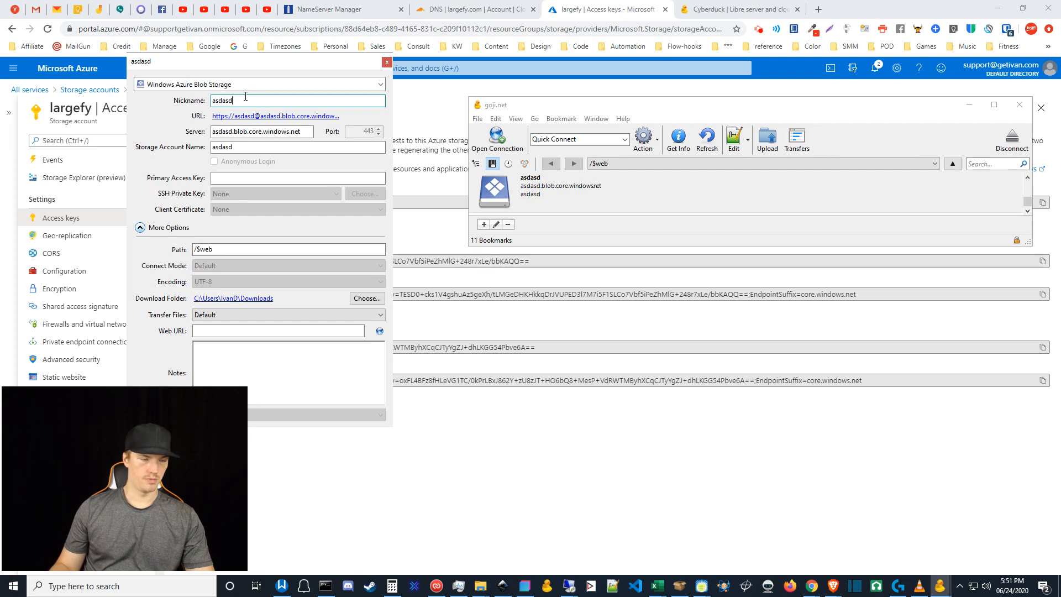
pyautogui.write('largefy')
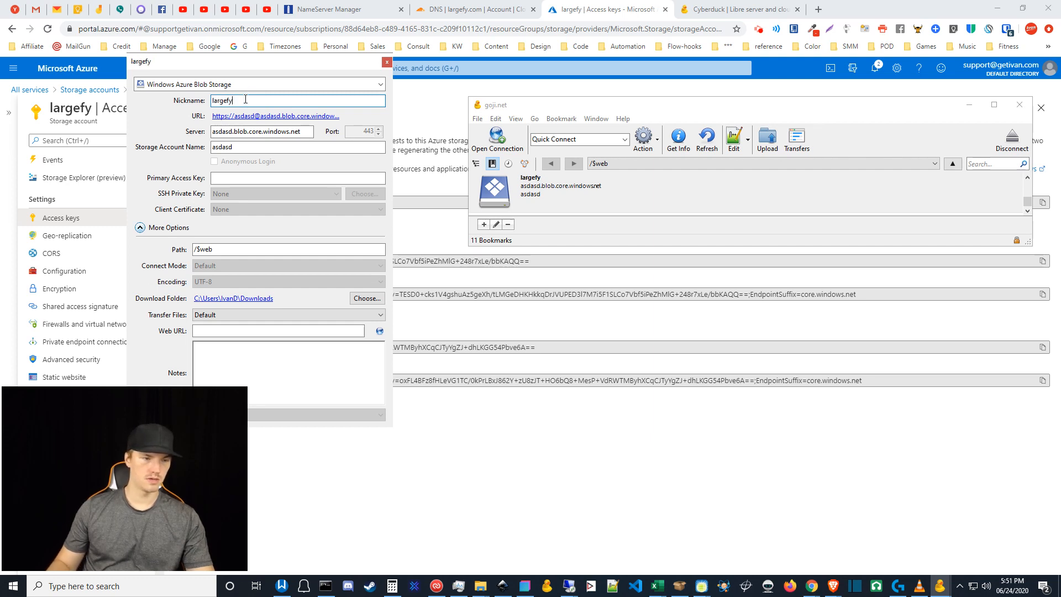
pyautogui.write('.com')
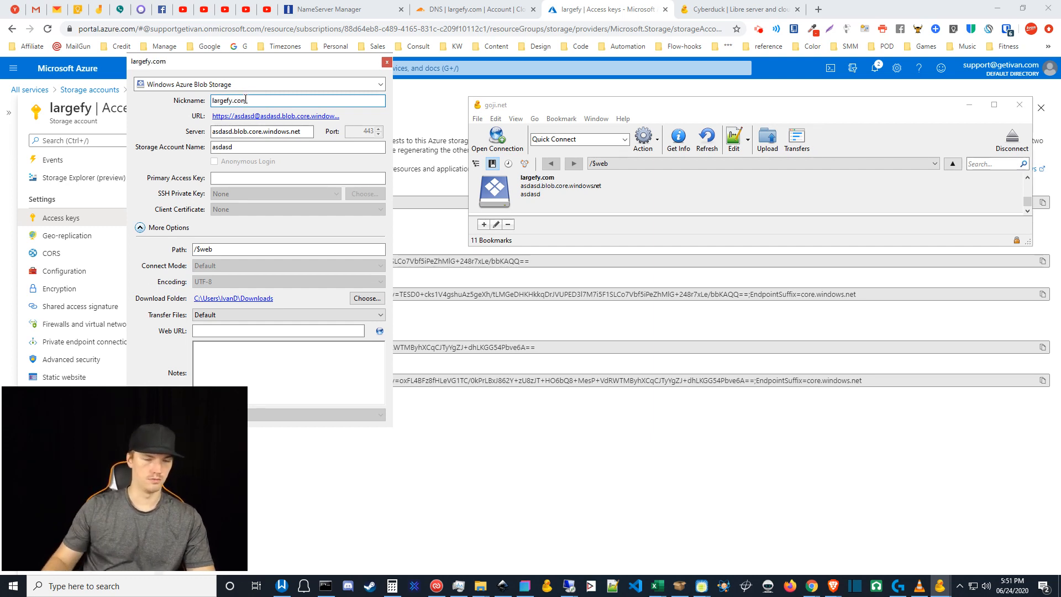
pyautogui.click(236, 149)
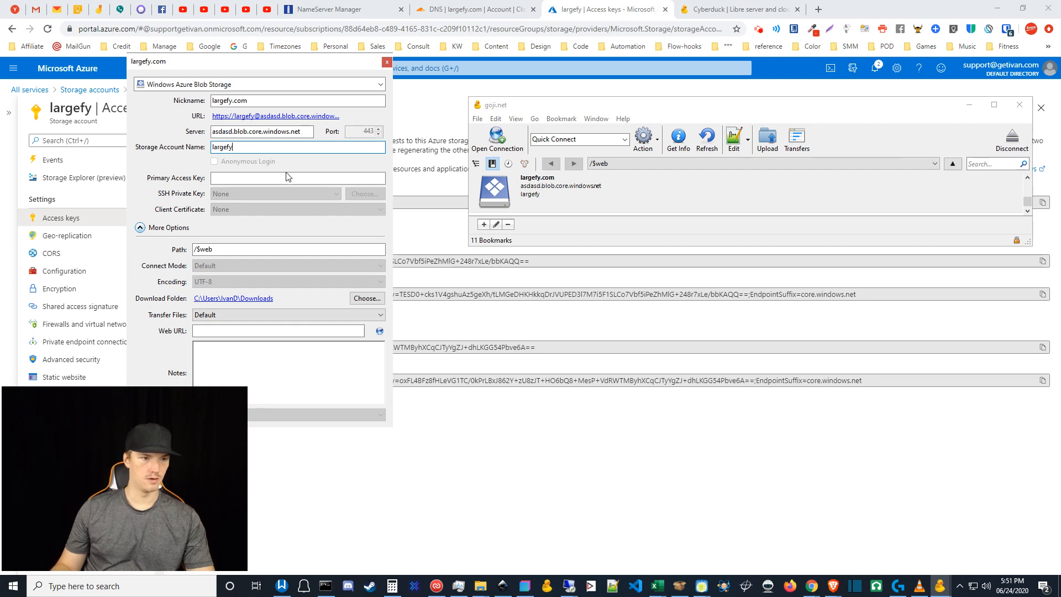
# - Replace asdasd in the server with largefy and check the storage account name is largefy
pyautogui.click(231, 131)
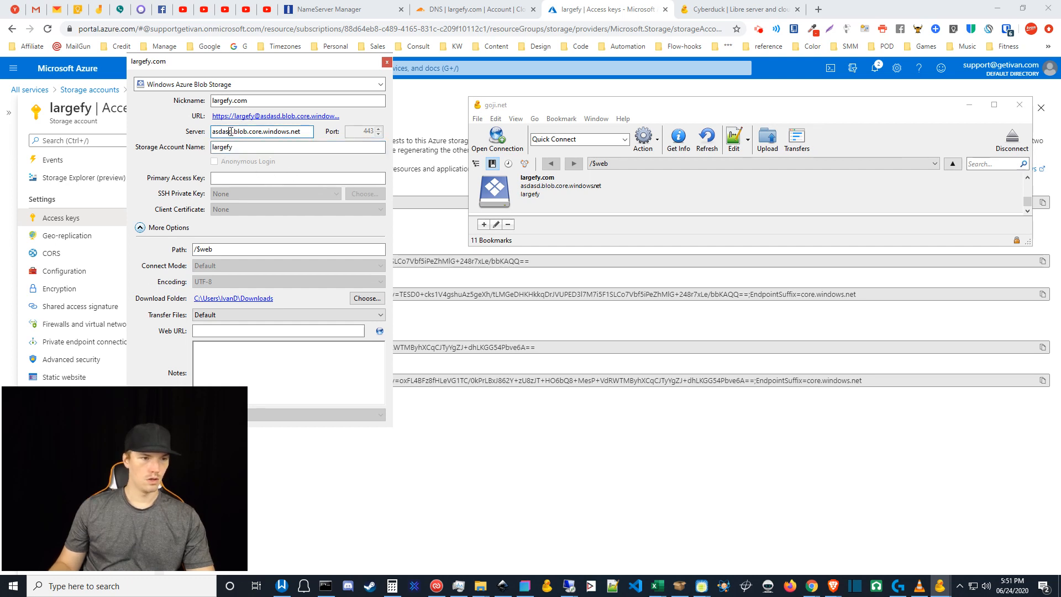
pyautogui.moveTo(232, 132); pyautogui.dragTo(198, 134)
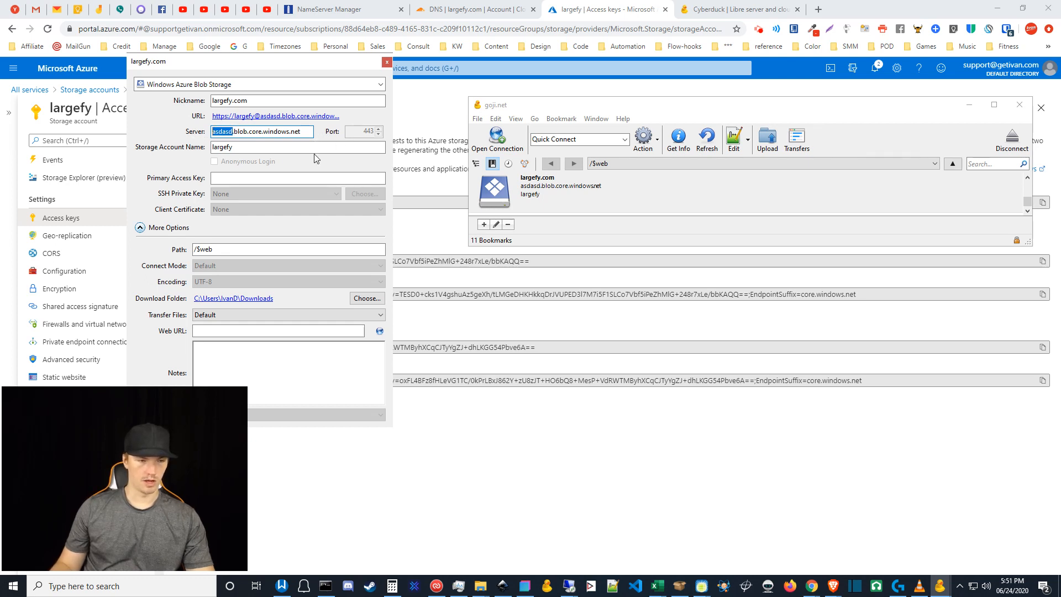
pyautogui.write('largefy')
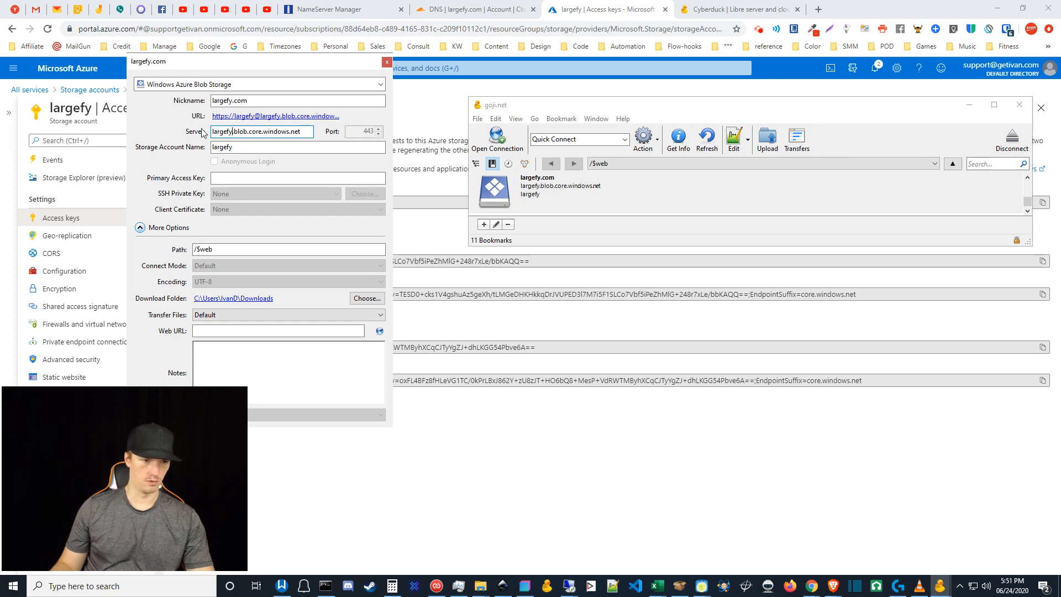
pyautogui.click(250, 147)
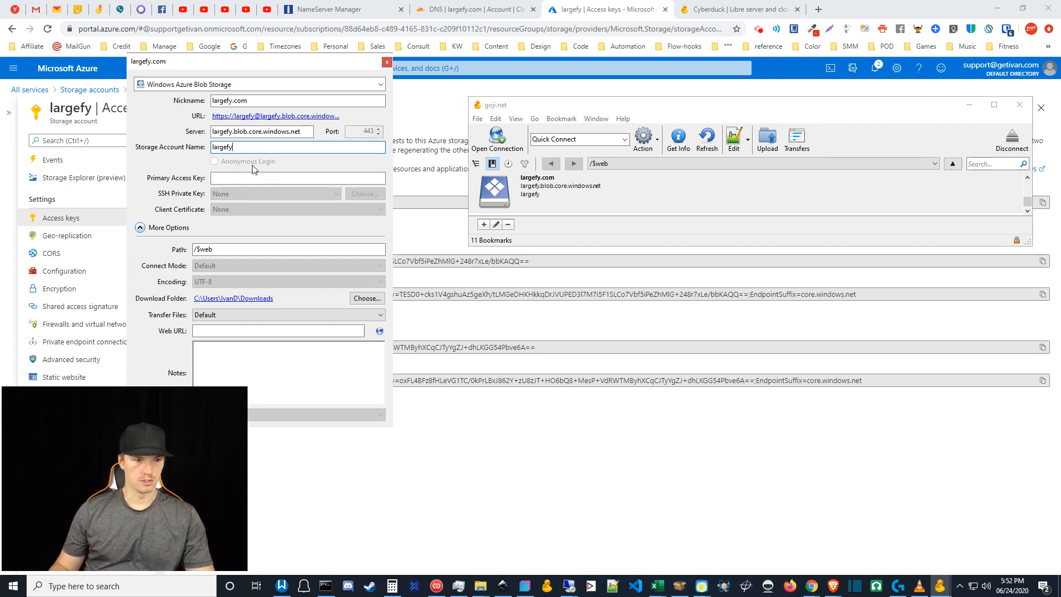
pyautogui.hotkey('alt', 'Tab')
pyautogui.click(250, 261)
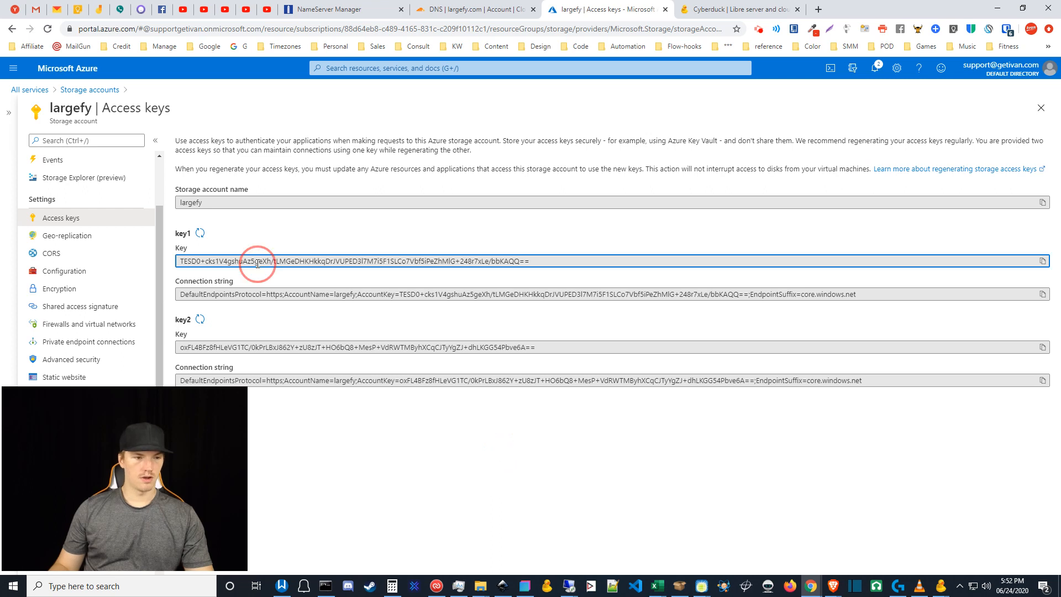
# - Copy the Azure key1 access key into the bookmark's Primary Access Key field
pyautogui.click(1043, 261)
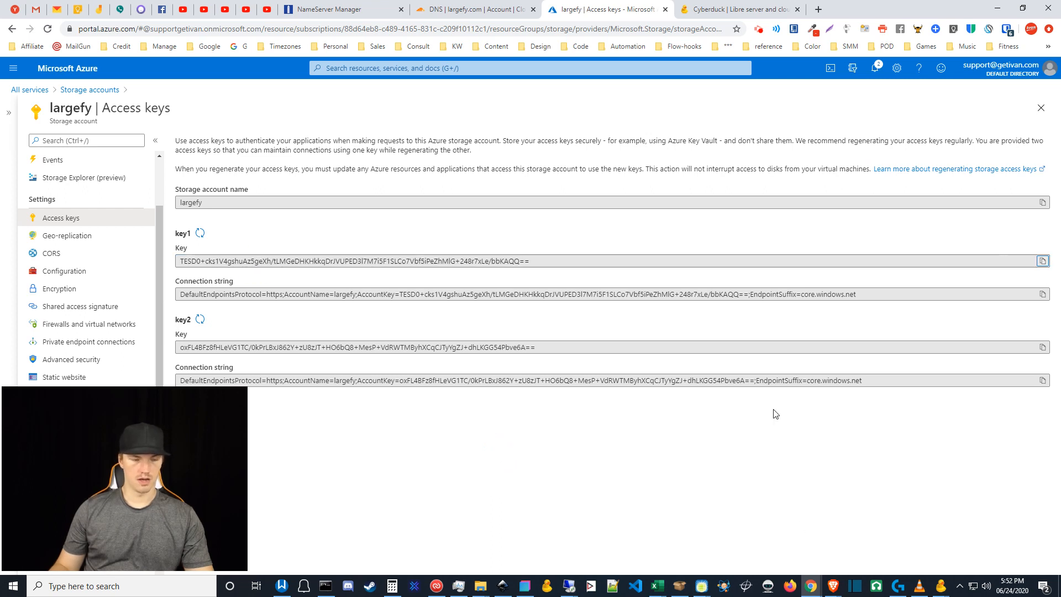
pyautogui.click(940, 586)
pyautogui.click(987, 542)
pyautogui.click(244, 178)
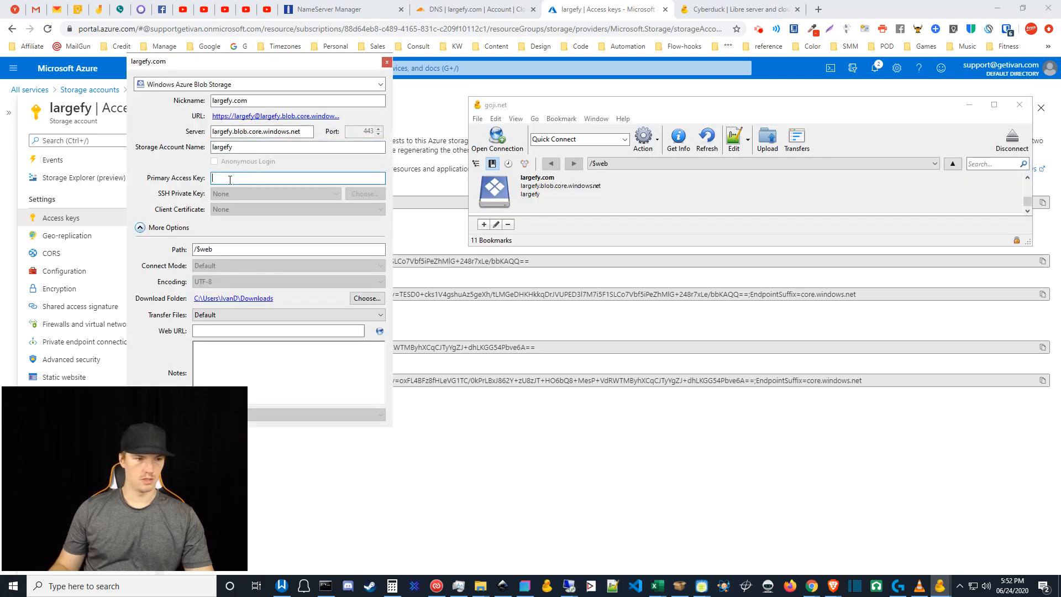
pyautogui.hotkey('ctrl', 'v')
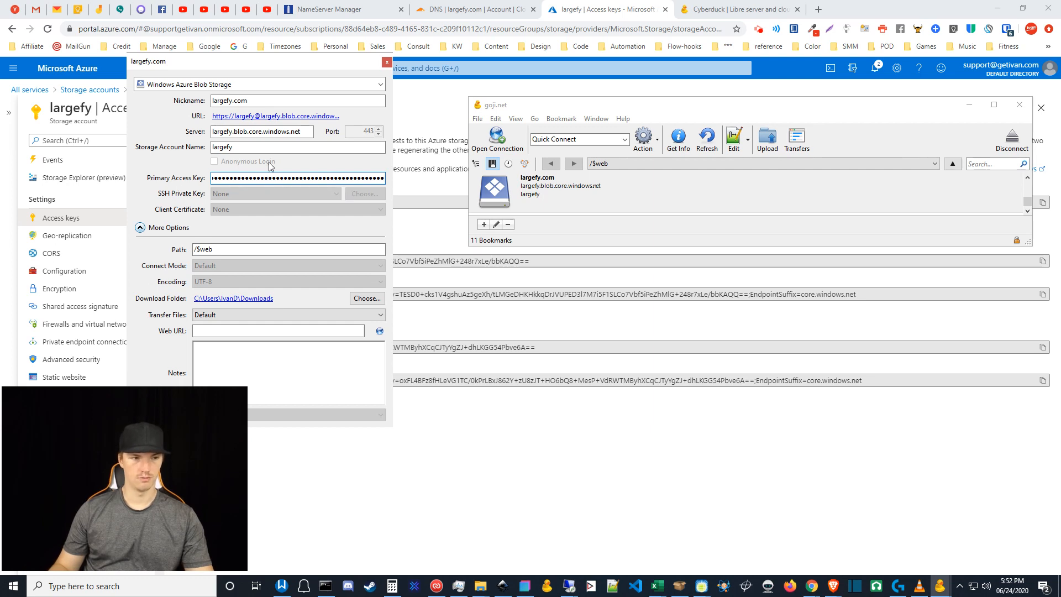
# - Confirm storage account largefy and path /$web, then close the bookmark editor to save it
pyautogui.click(253, 147)
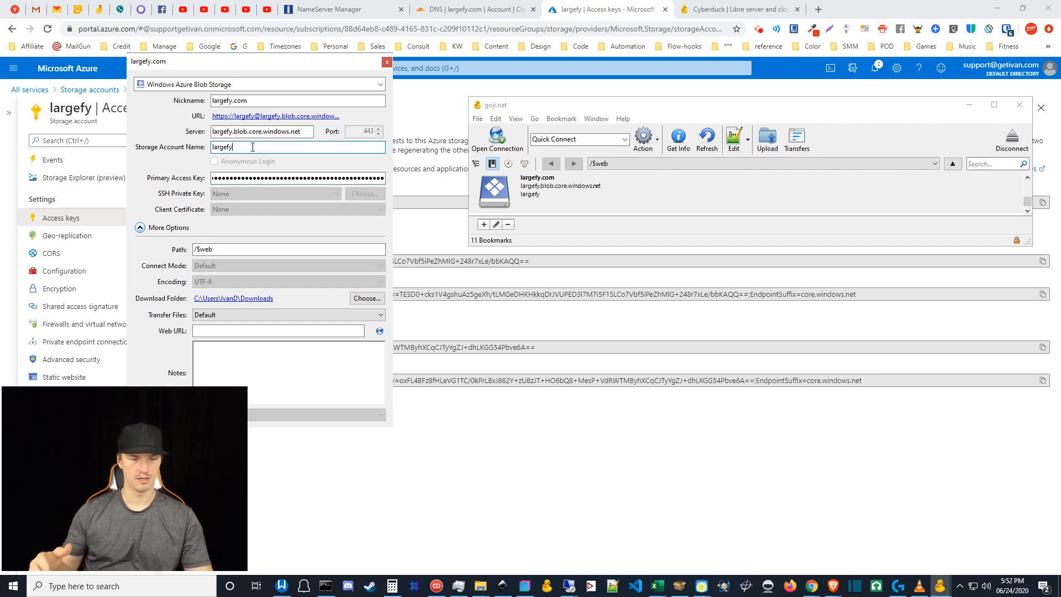
pyautogui.click(215, 249)
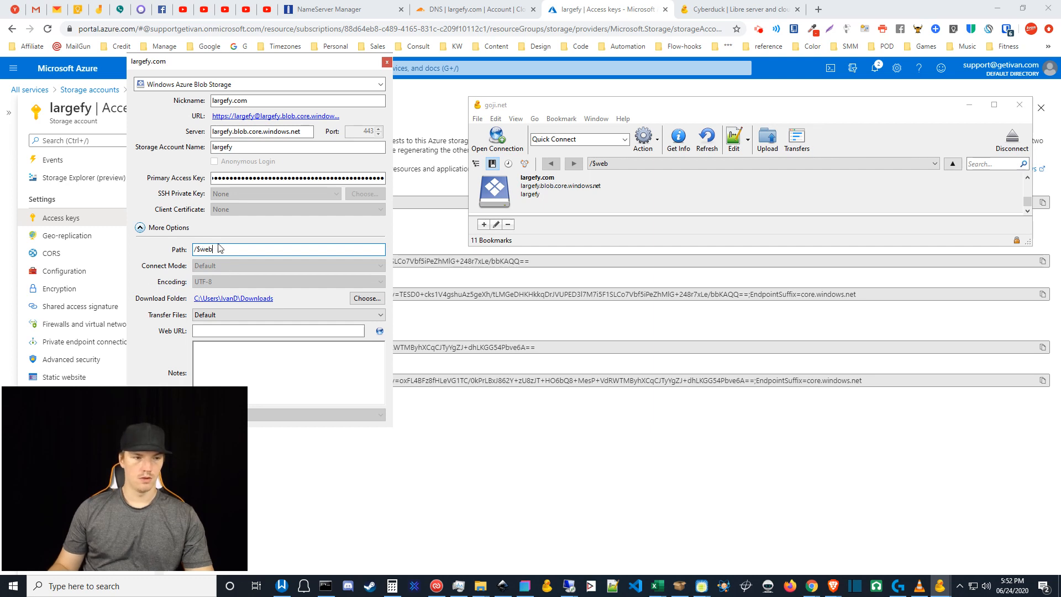
pyautogui.moveTo(215, 250); pyautogui.dragTo(198, 251)
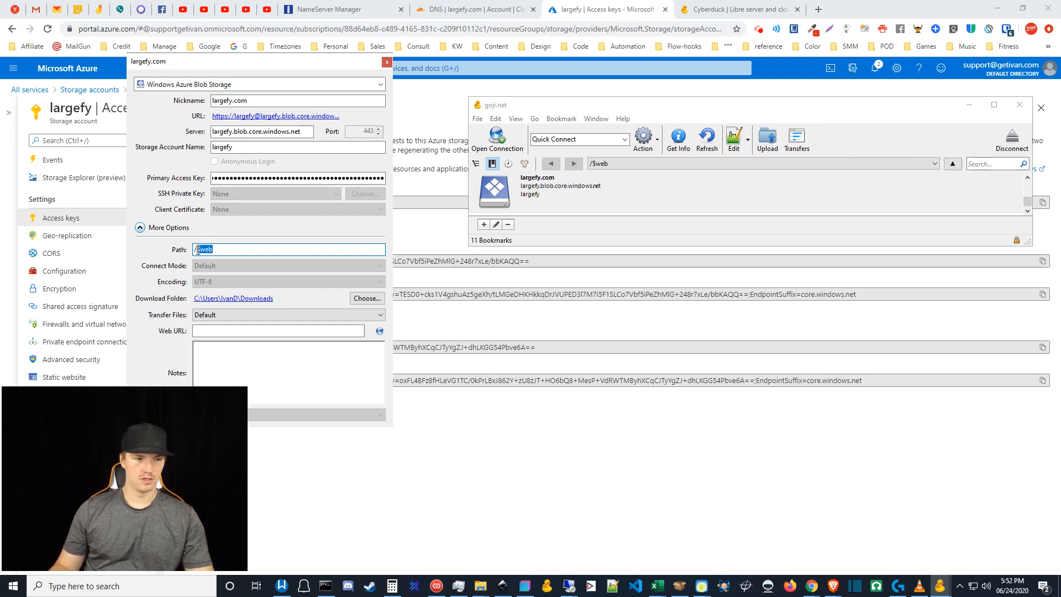
pyautogui.click(227, 250)
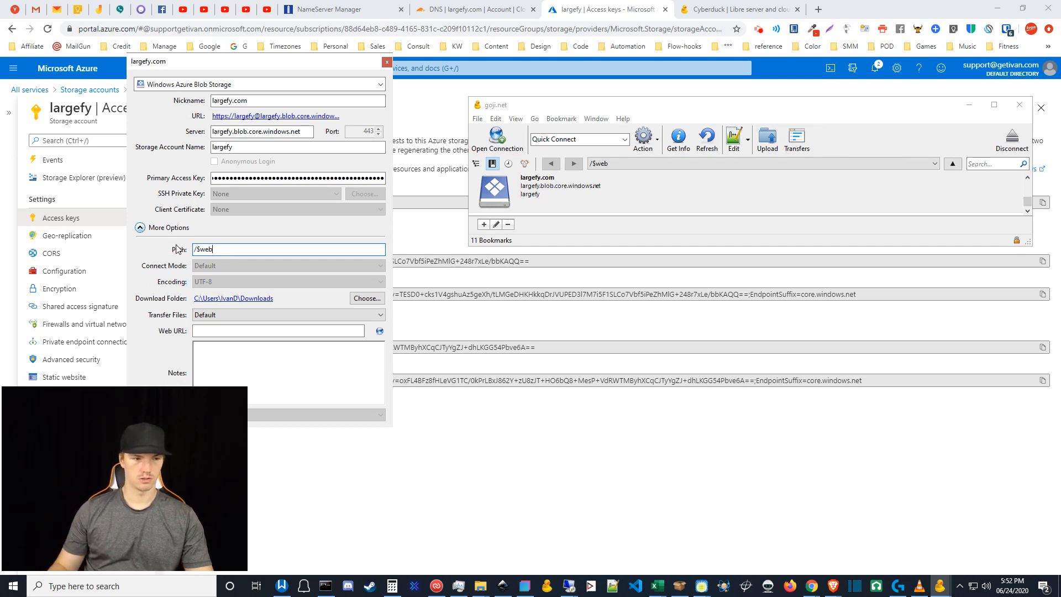
pyautogui.click(388, 63)
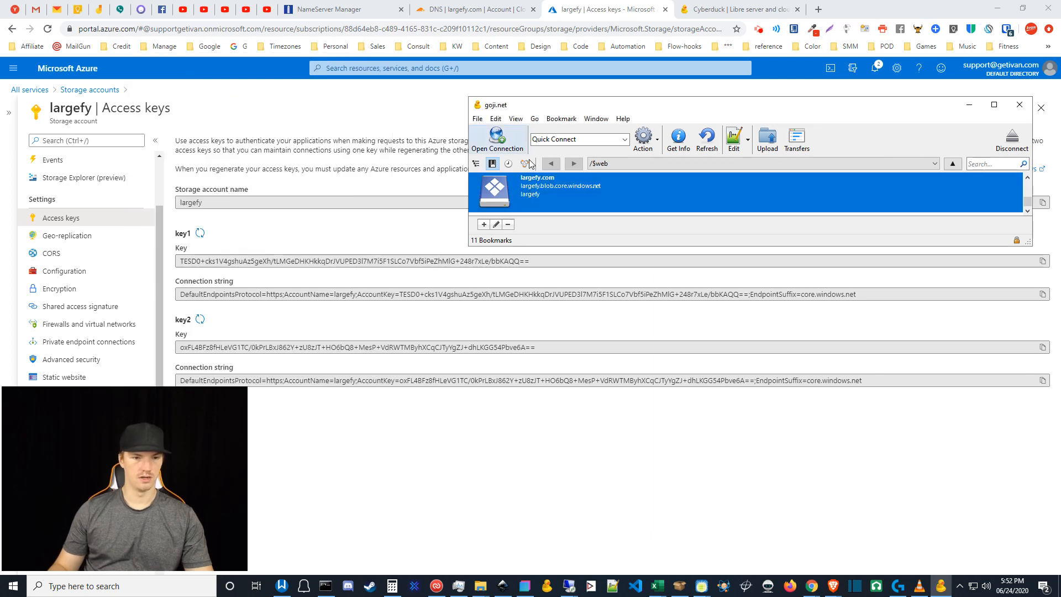
# - Connect to the largefy.com bookmark and bring the 1coming-soon folder forward
pyautogui.doubleClick(576, 193)
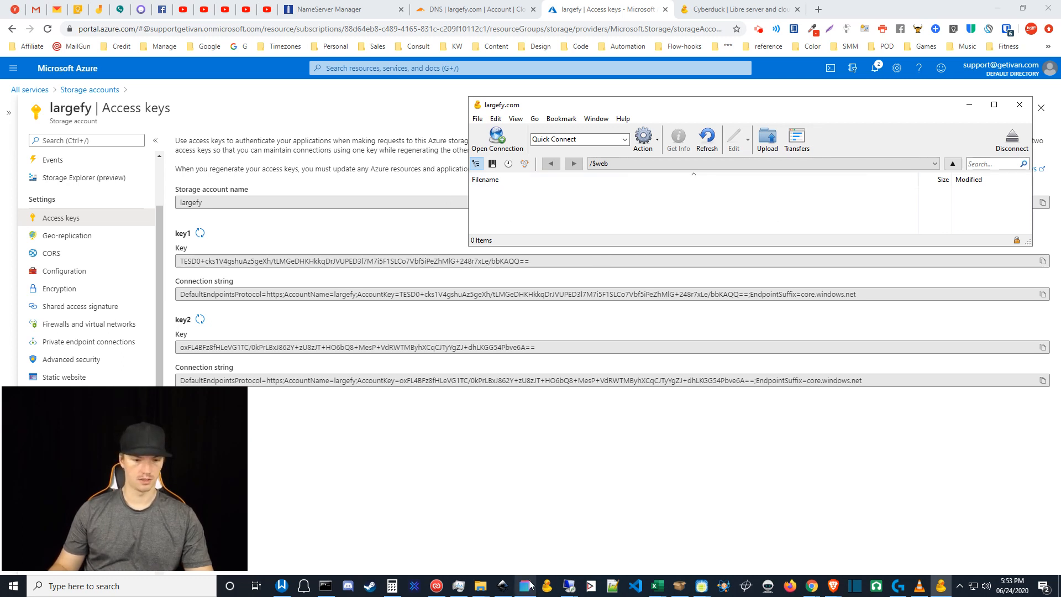
pyautogui.click(480, 586)
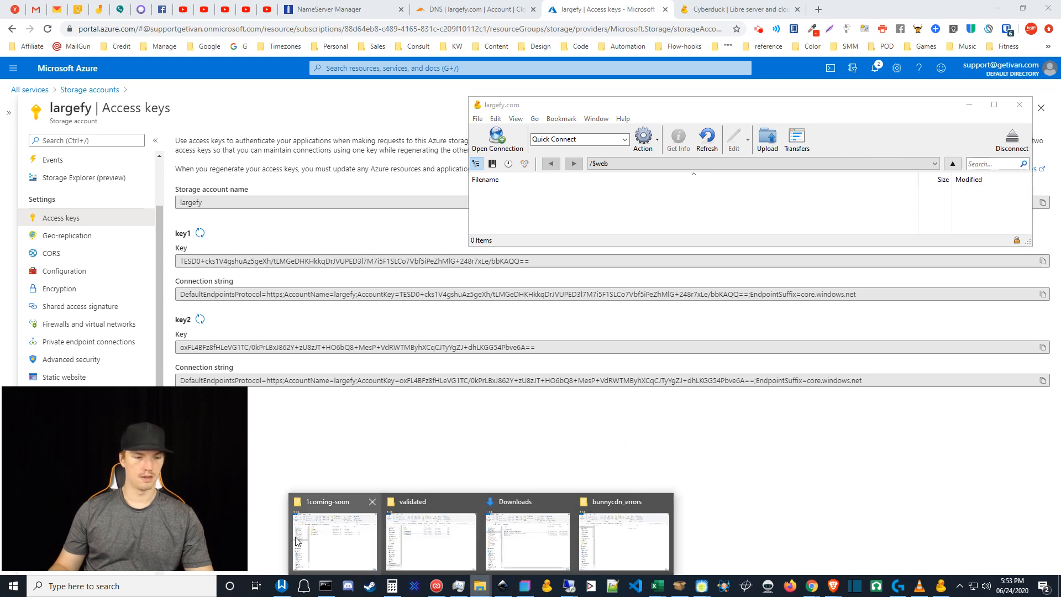
pyautogui.click(327, 534)
# - Drag 404.html, index.html, assets and bunnycdn_errors into $web, then clear and close Transfers
pyautogui.moveTo(489, 281); pyautogui.dragTo(102, 121)
pyautogui.moveTo(257, 148); pyautogui.dragTo(683, 222)
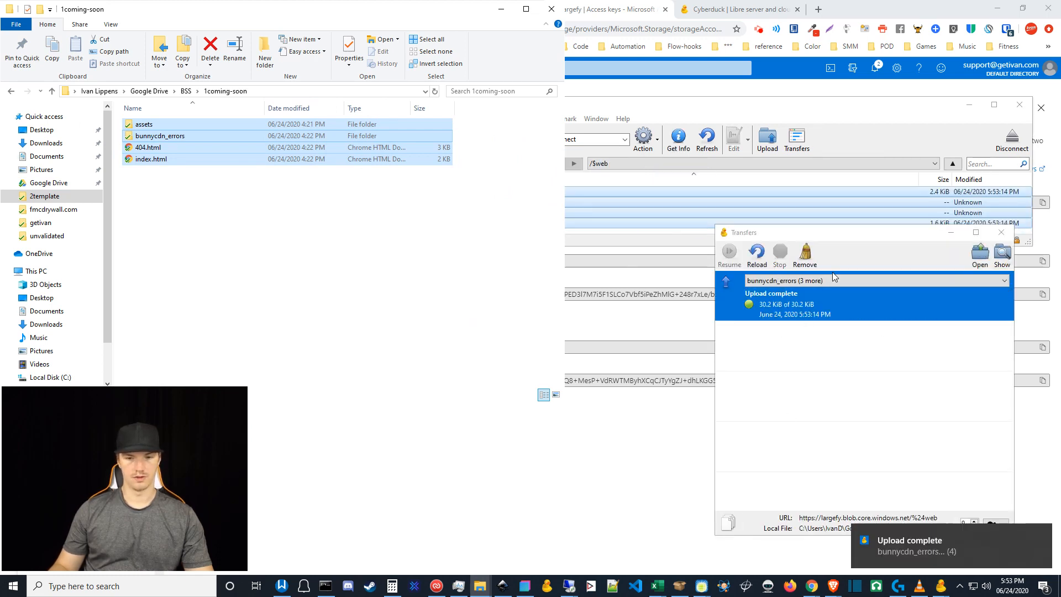
pyautogui.click(805, 255)
pyautogui.click(1001, 232)
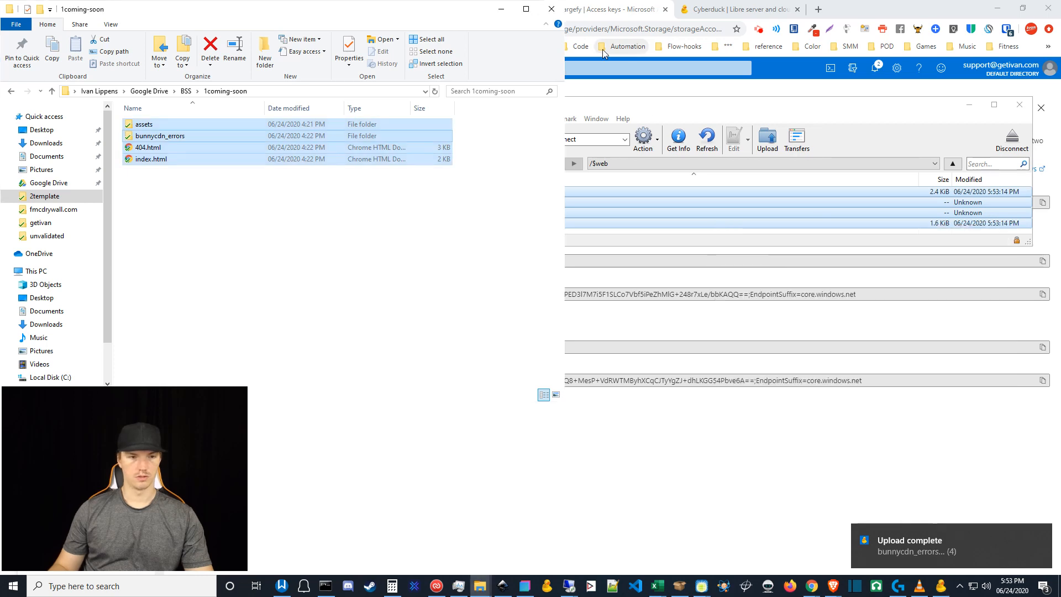
pyautogui.click(502, 10)
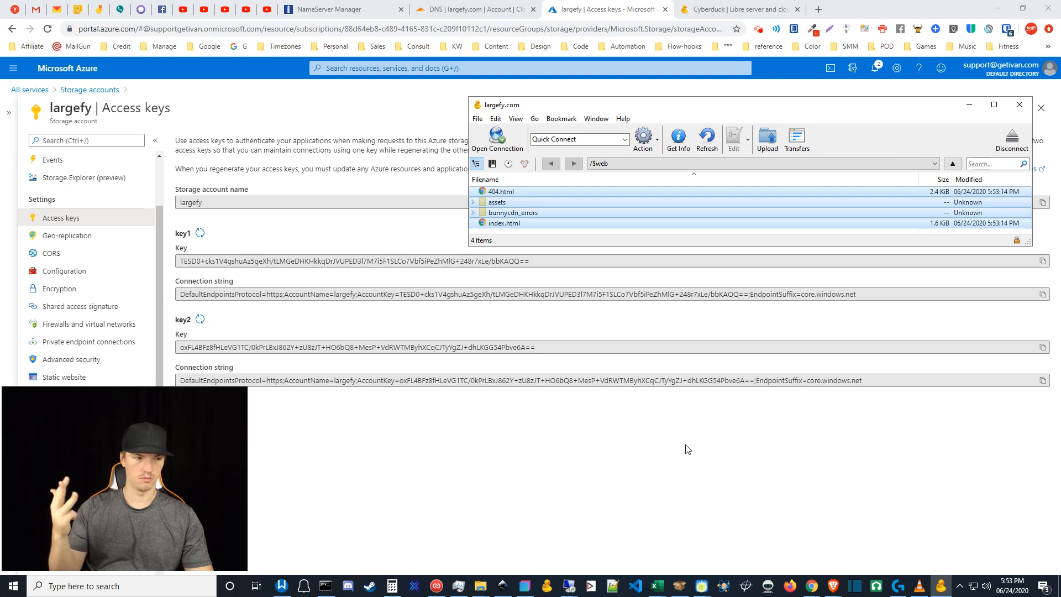
# - Return to the largefy.com DNS records and open the root A record (192.0.2.1) for editing
pyautogui.click(464, 5)
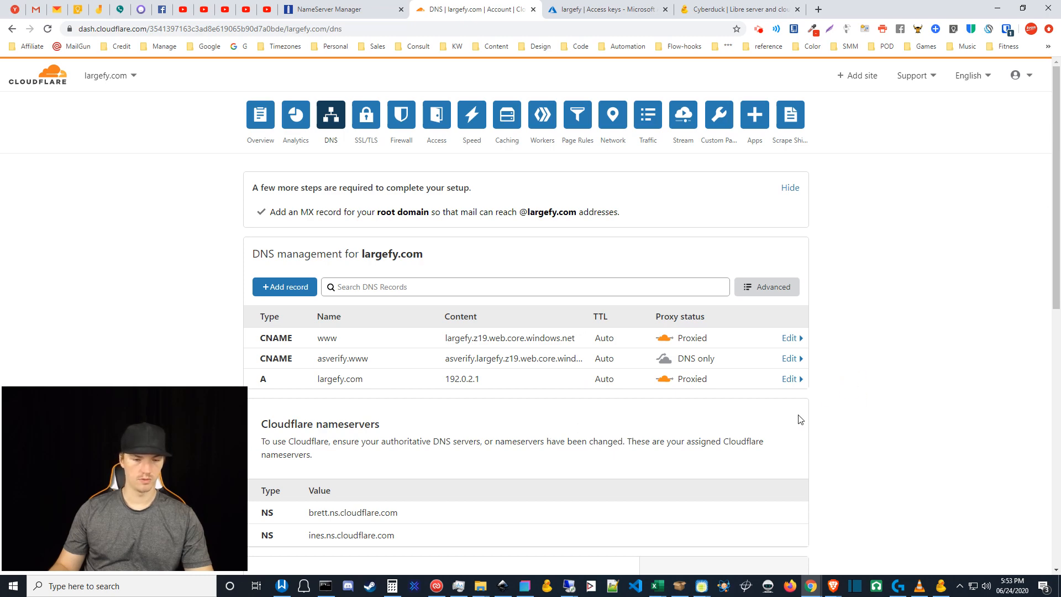
pyautogui.scroll(-1, 801, 421)
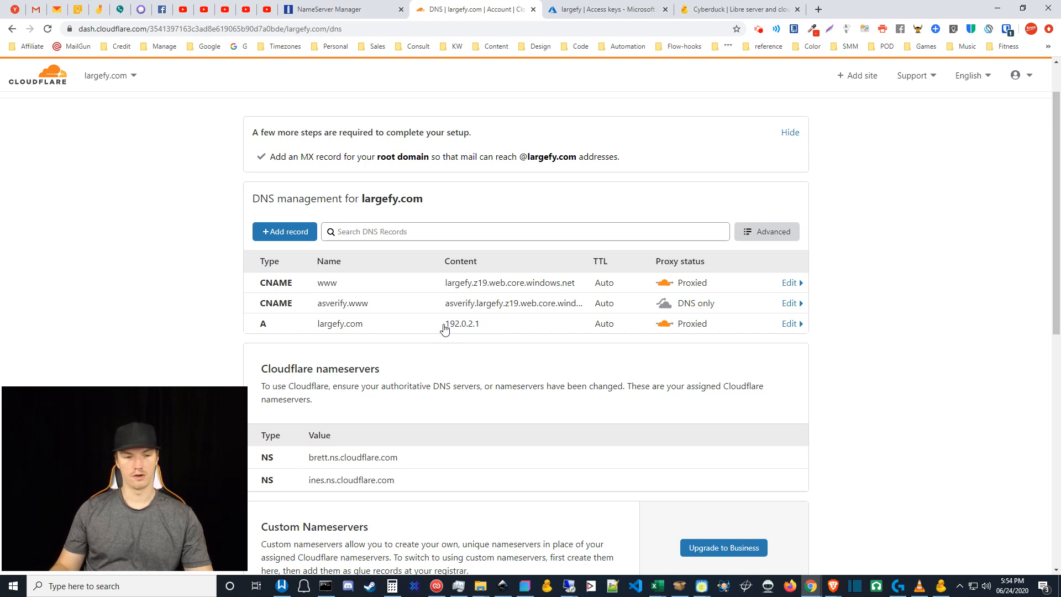
pyautogui.moveTo(445, 328); pyautogui.dragTo(486, 330)
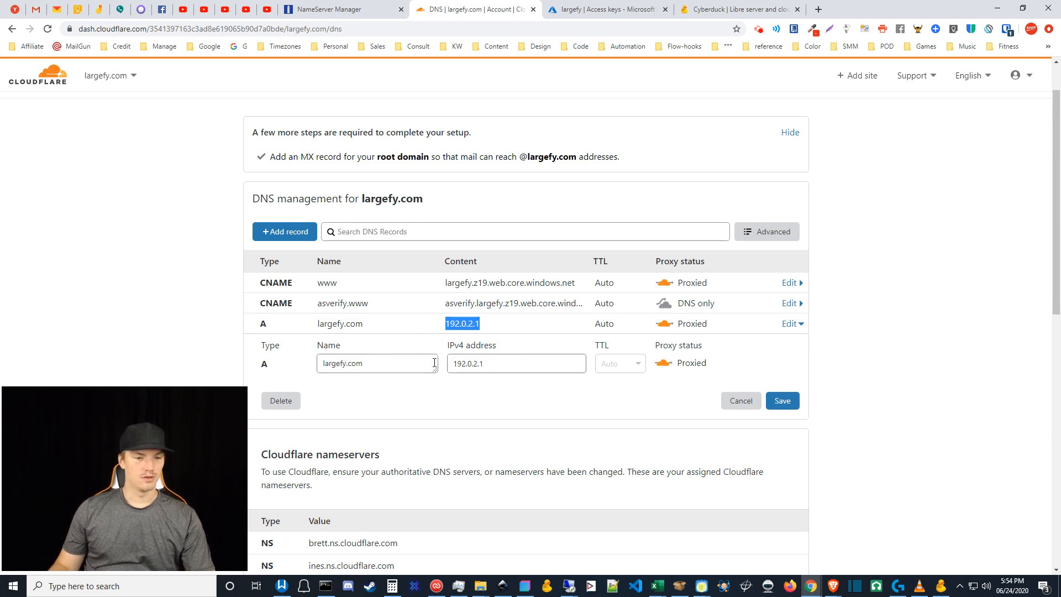
# - Cancel the root A record edit without changes and scroll back to the top
pyautogui.click(373, 366)
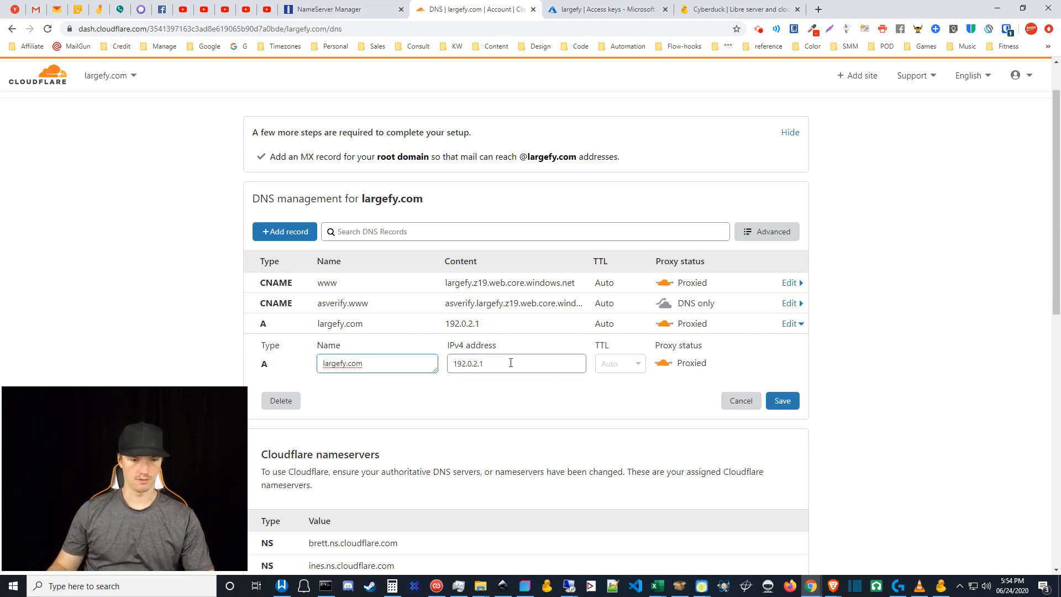
pyautogui.click(775, 362)
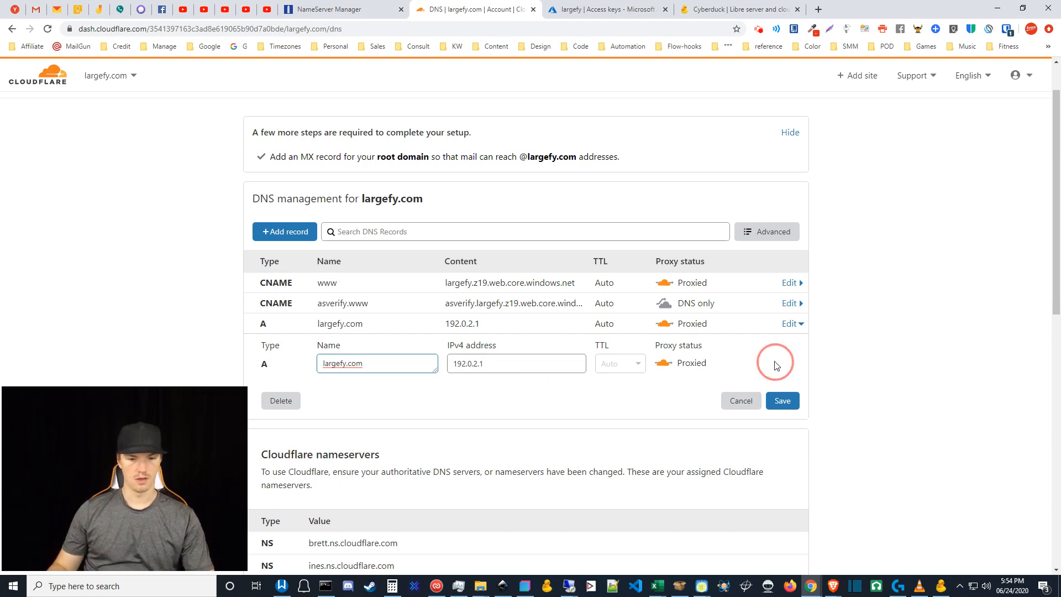
pyautogui.click(739, 408)
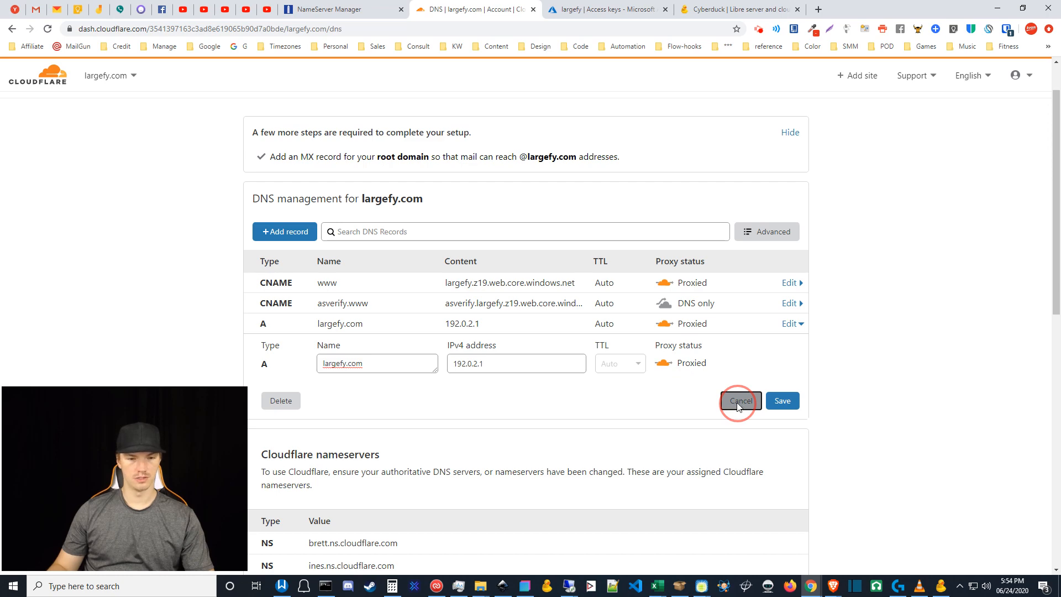
pyautogui.scroll(1, 907, 403)
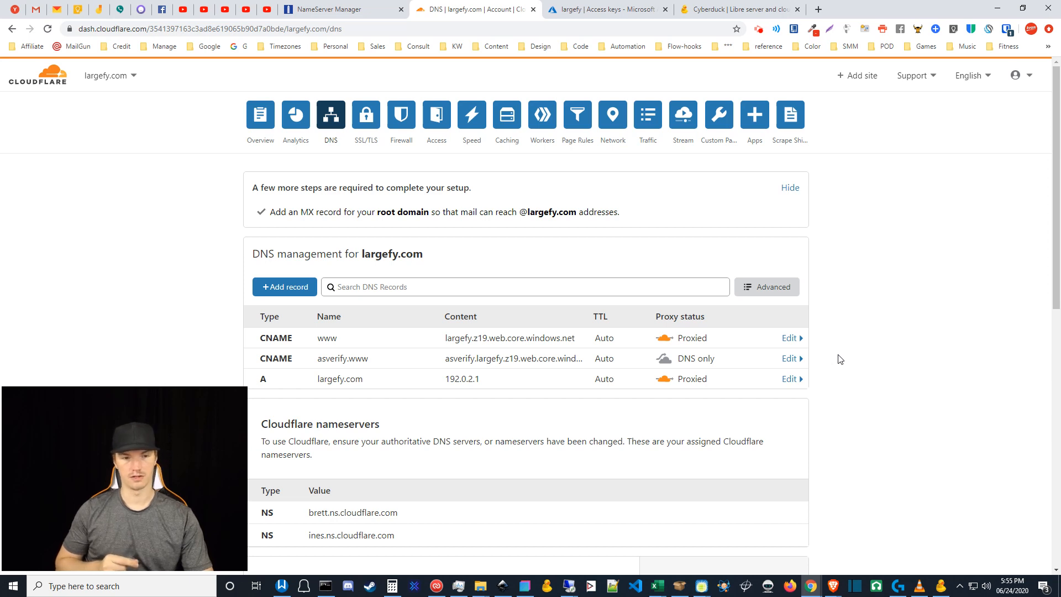
# - Remove the *.largefy.com/* 301 forwarding rule from Page Rules and start a blank new rule
pyautogui.click(574, 115)
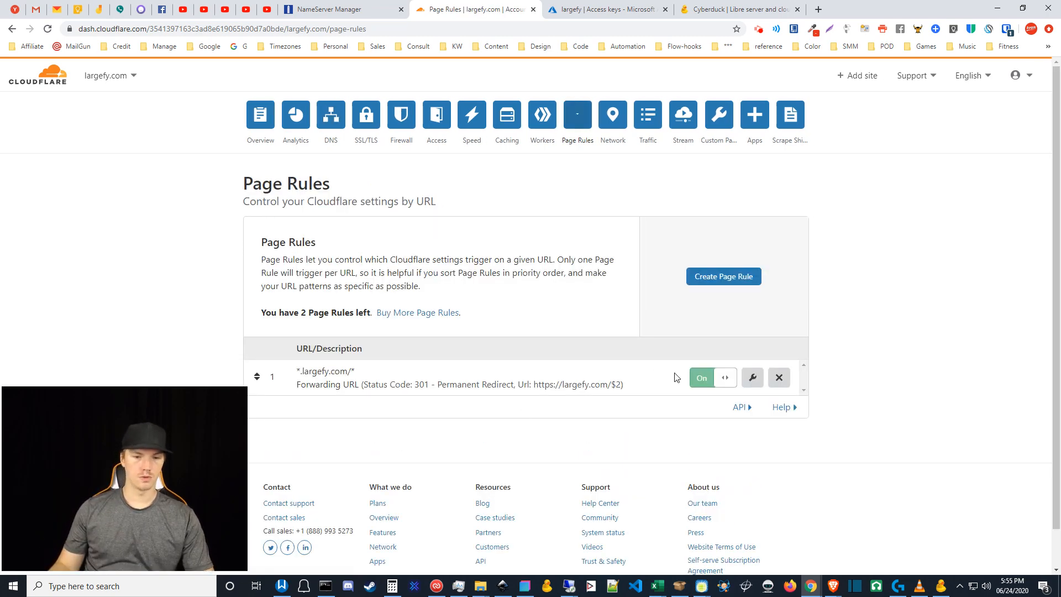
pyautogui.click(711, 279)
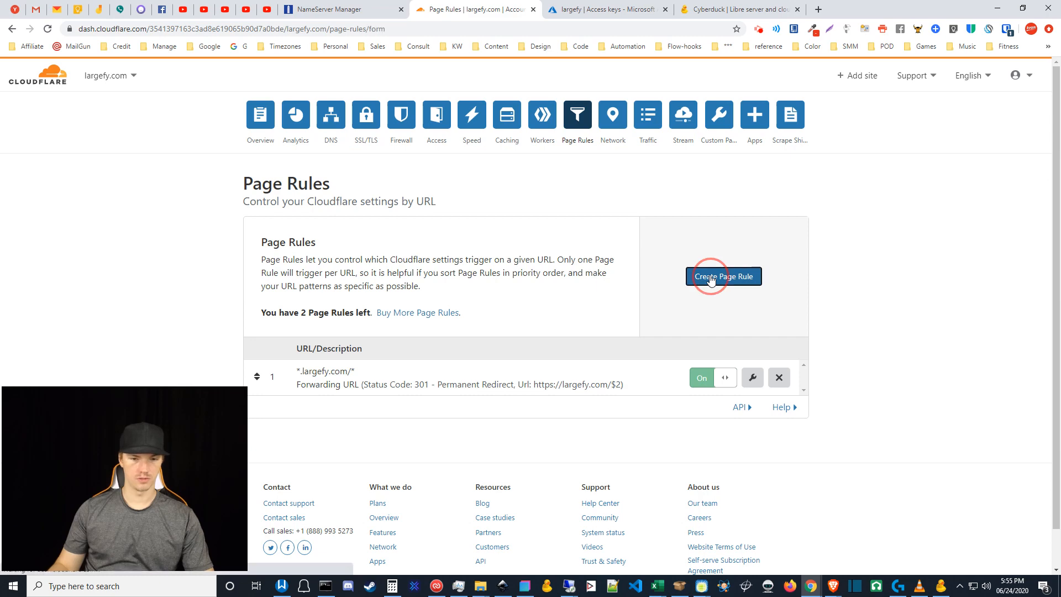
pyautogui.click(12, 30)
pyautogui.click(780, 378)
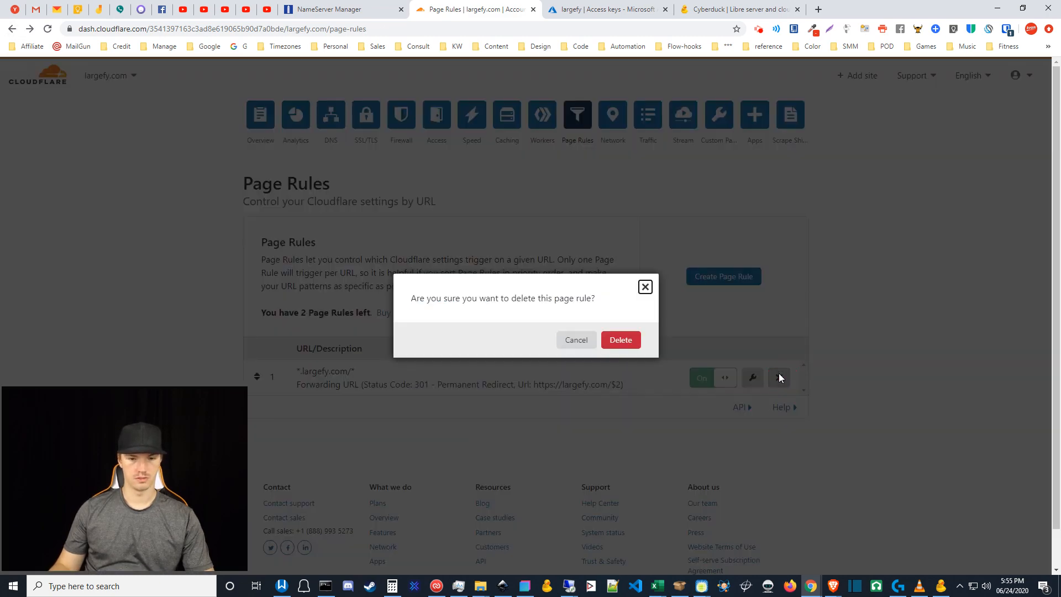
pyautogui.click(636, 341)
pyautogui.click(702, 284)
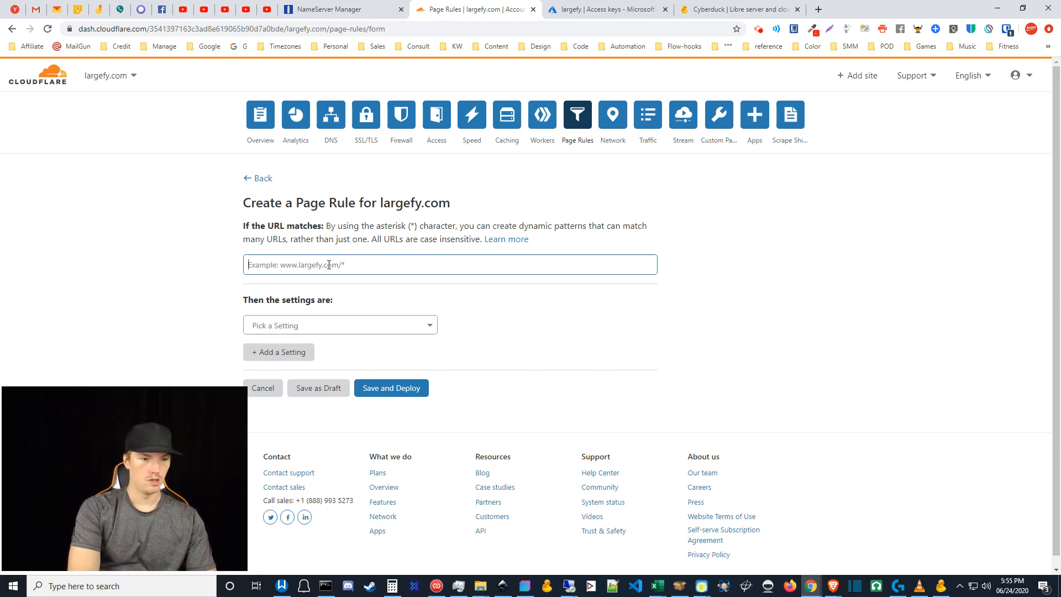
# - Enter largefy.com/* as the URL pattern the new page rule matches
pyautogui.write('largey')
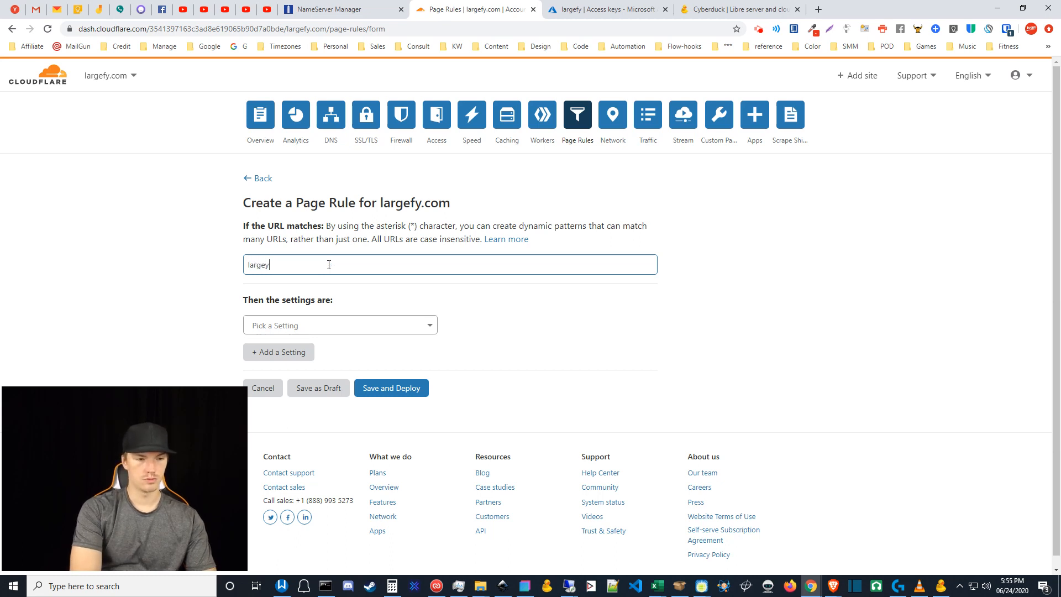
pyautogui.press('BackSpace')
pyautogui.write('fy.com/*')
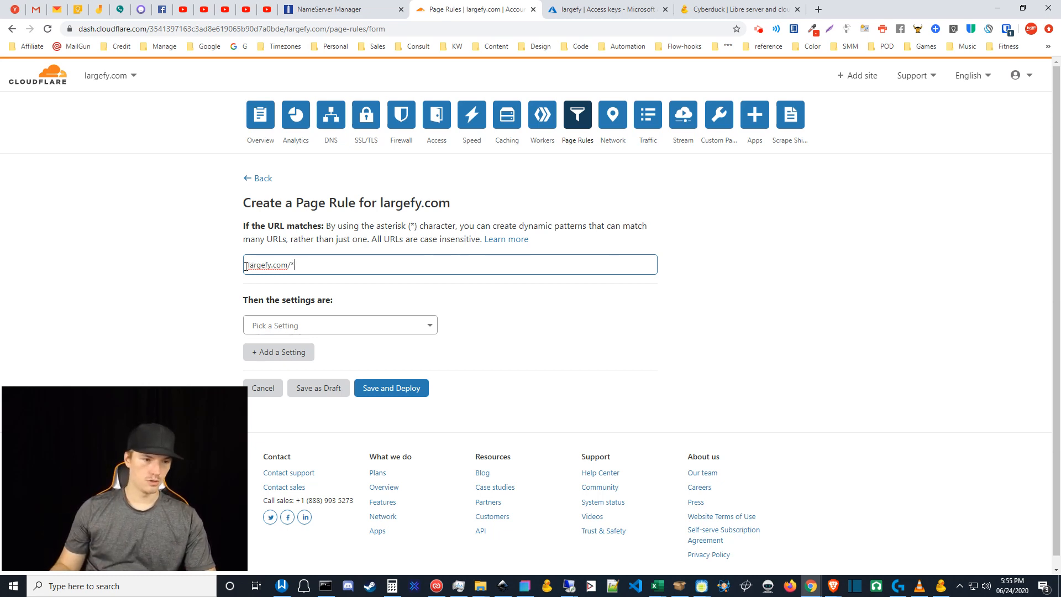
pyautogui.press('Home')
pyautogui.write('*')
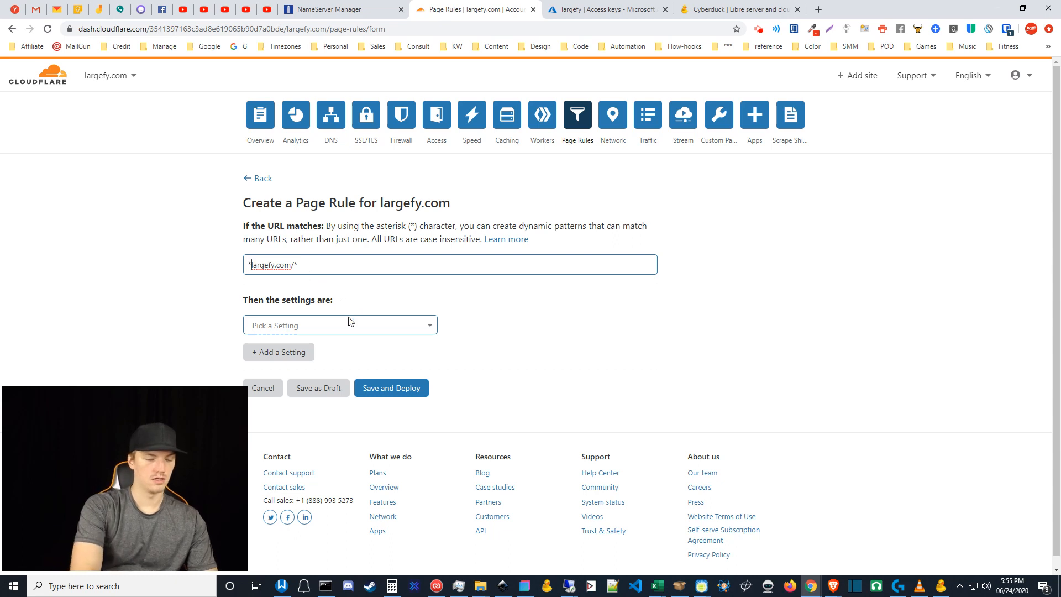
pyautogui.write('.')
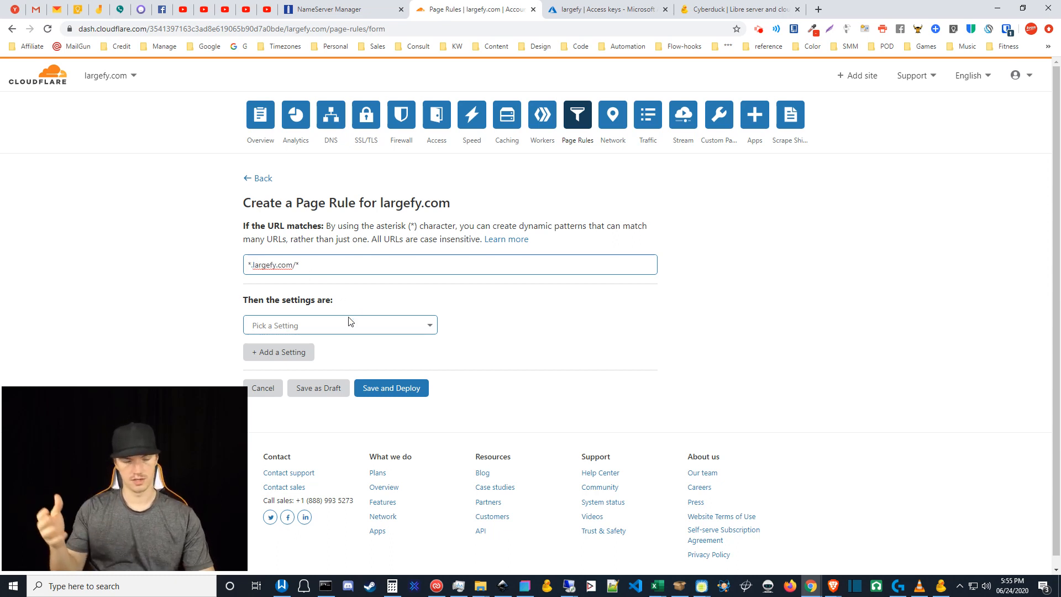
pyautogui.click(254, 265)
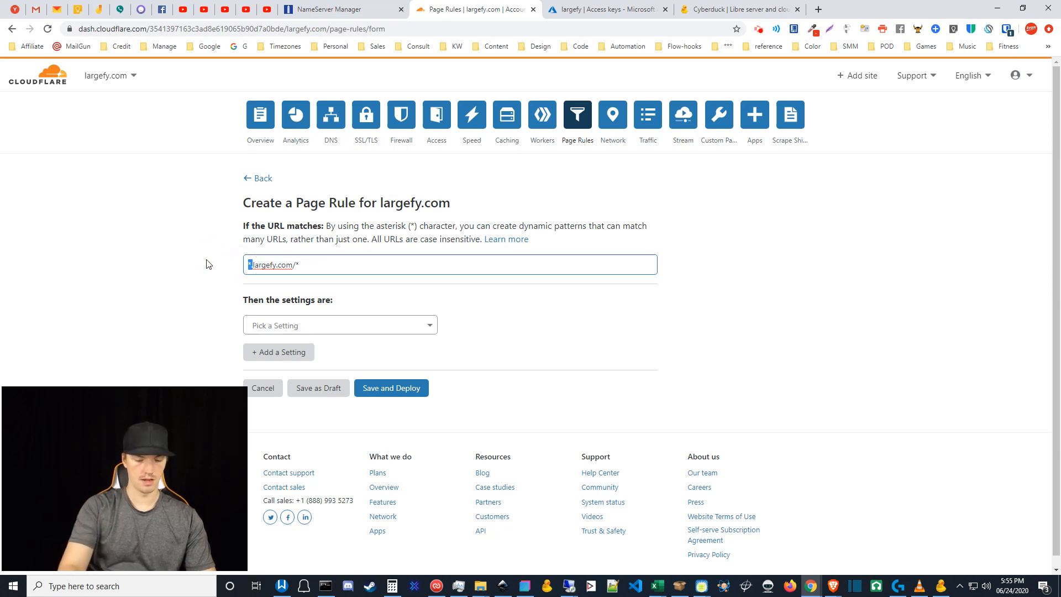
pyautogui.press('BackSpace')
pyautogui.click(355, 326)
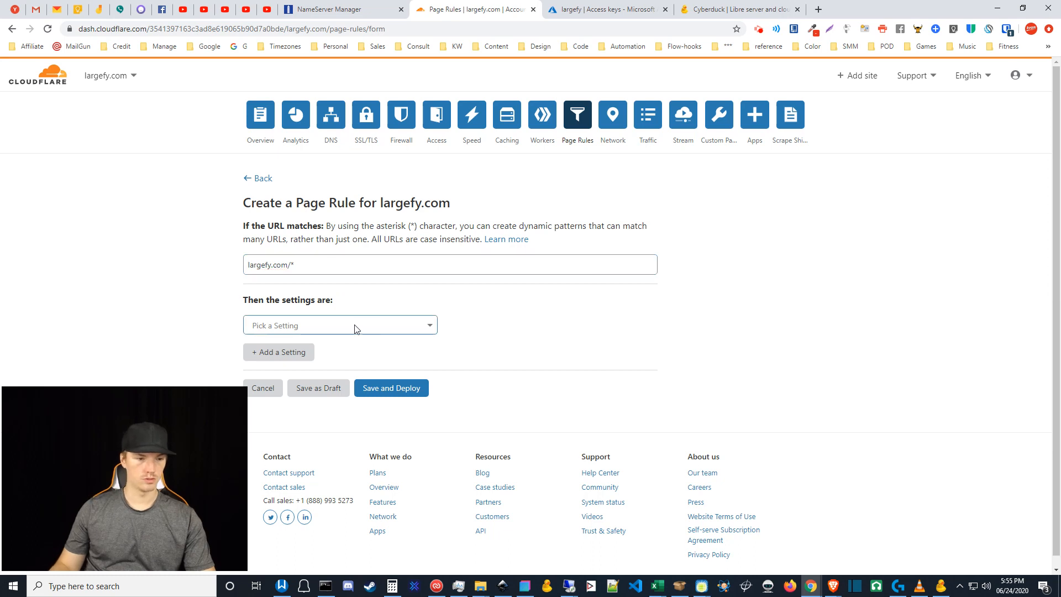
pyautogui.scroll(-4, 401, 420)
pyautogui.scroll(-2, 399, 444)
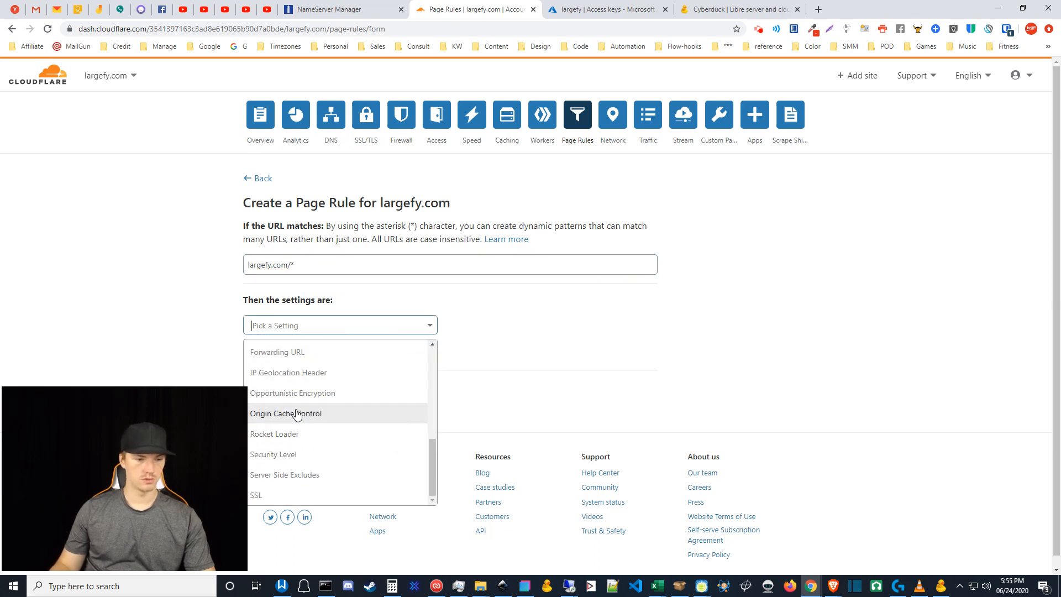
pyautogui.click(282, 354)
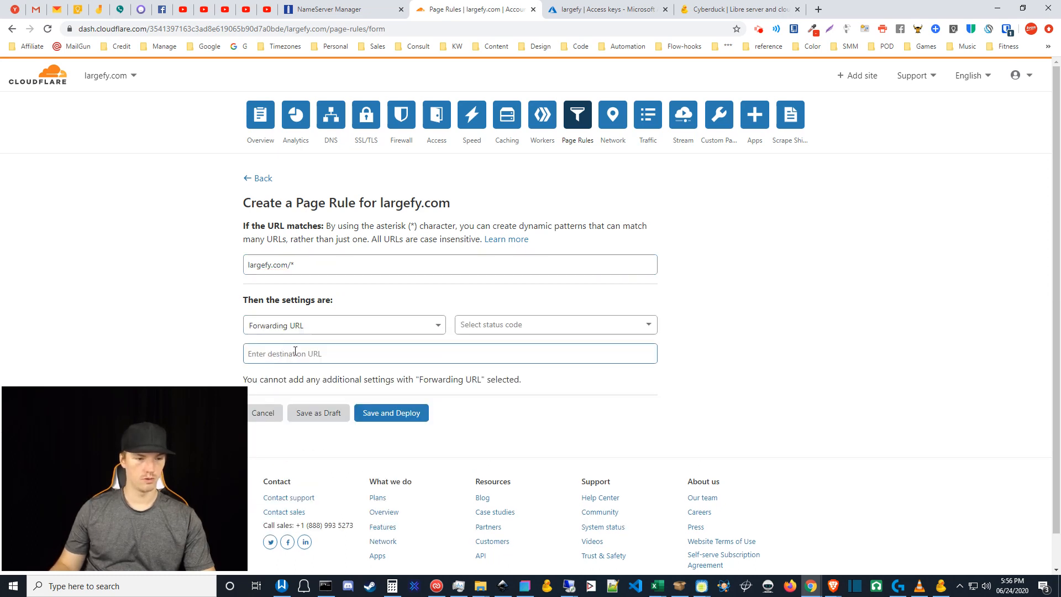
pyautogui.click(529, 324)
pyautogui.click(491, 348)
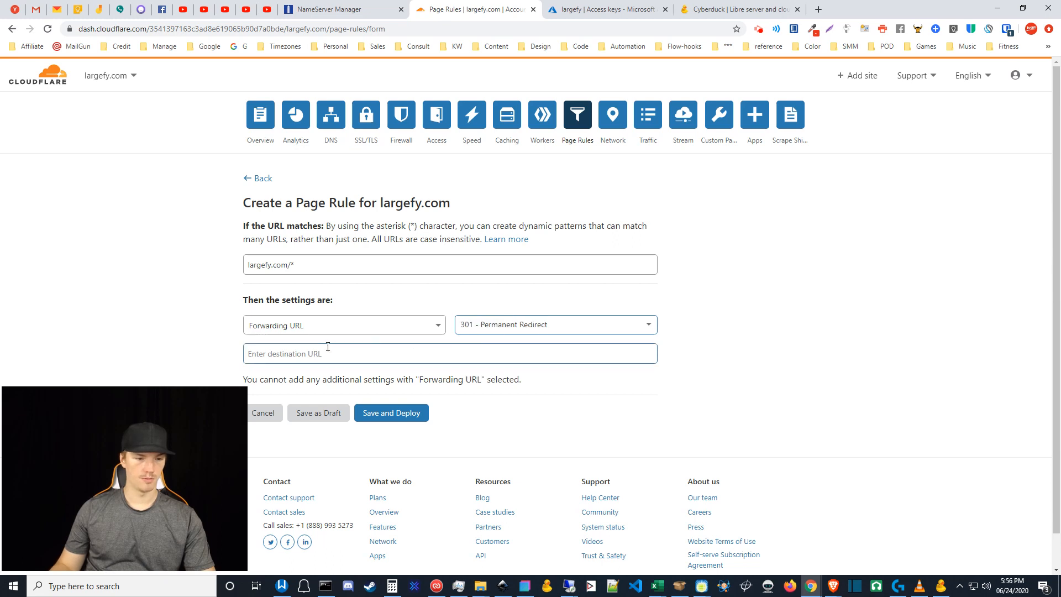
pyautogui.click(343, 356)
pyautogui.write('ht')
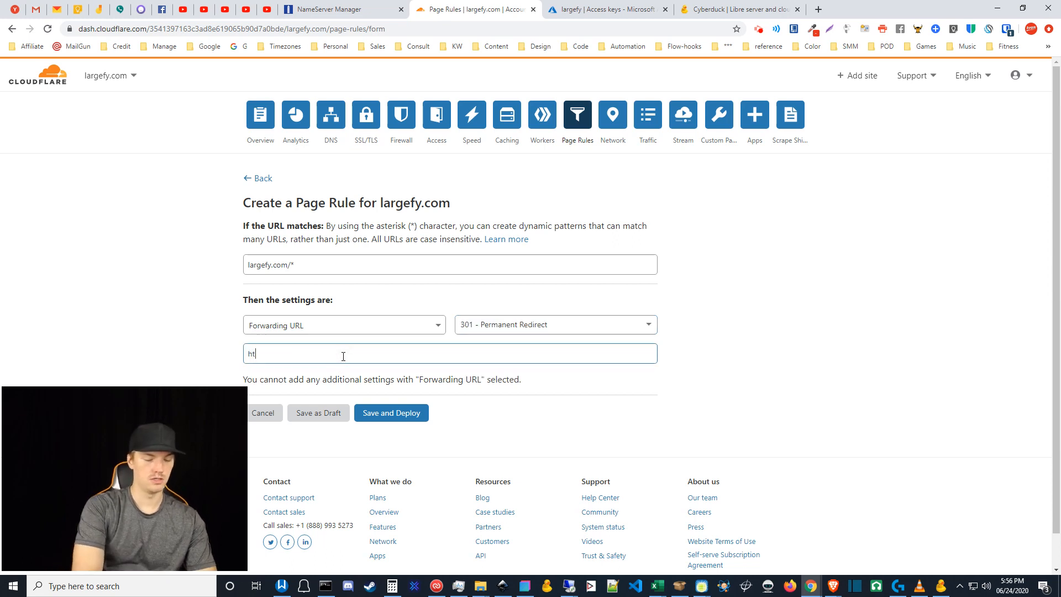
pyautogui.write('tps')
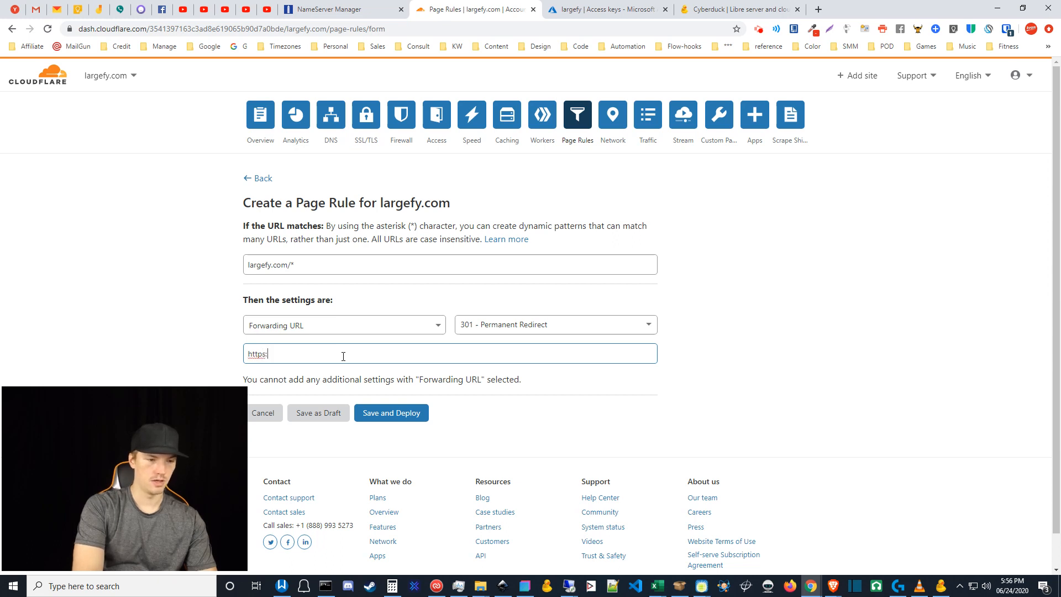
pyautogui.write('://ww')
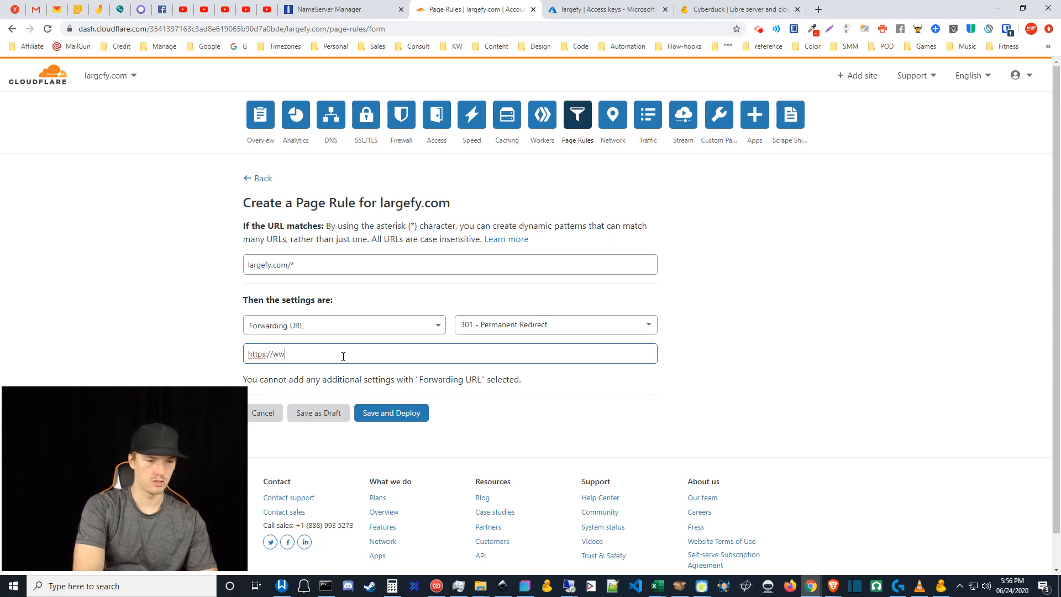
pyautogui.write('w.large')
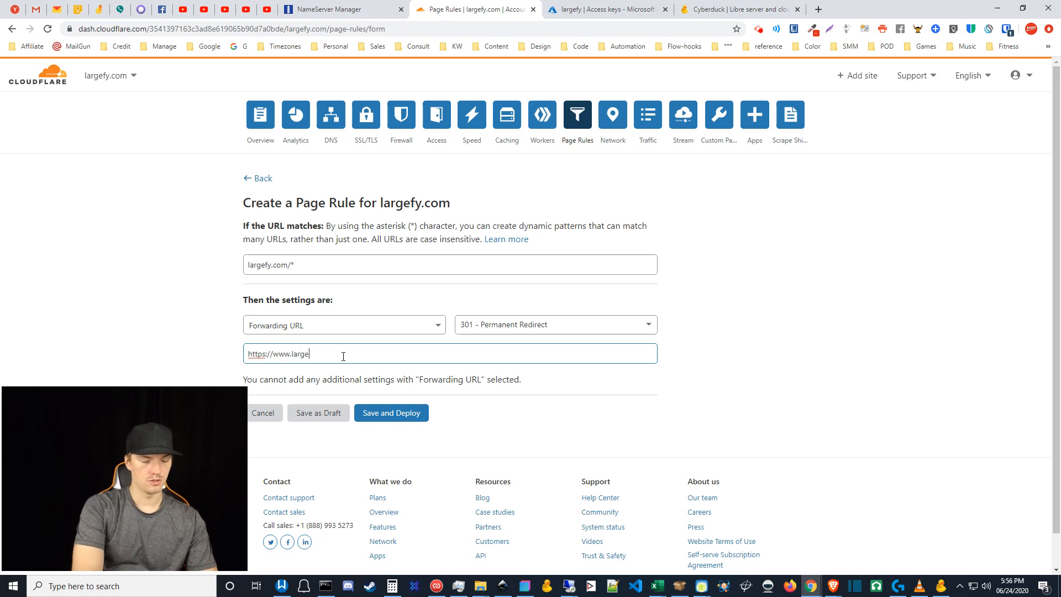
pyautogui.write('fy.com/')
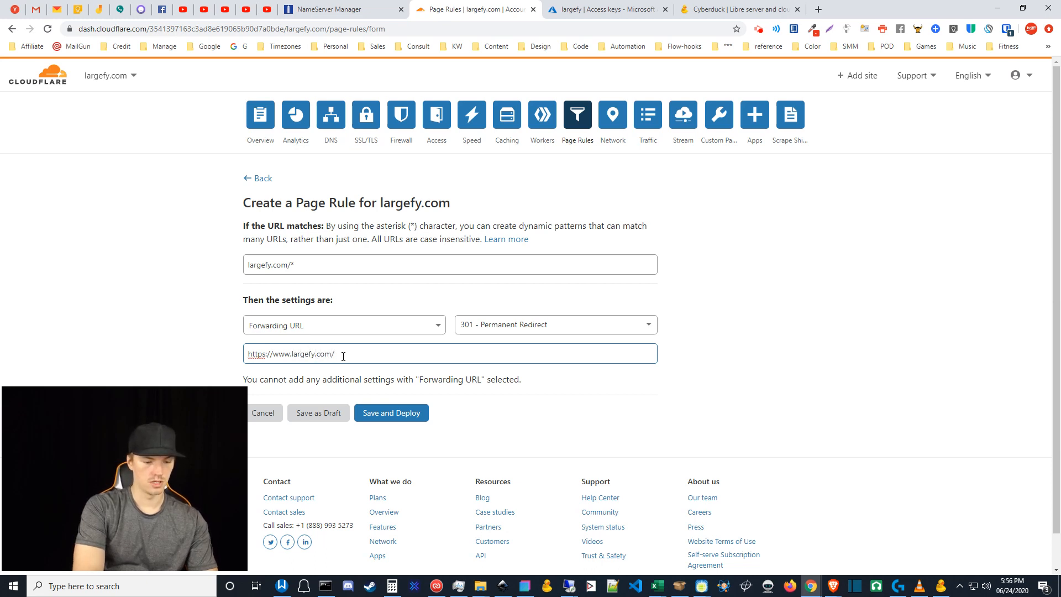
pyautogui.write('$1')
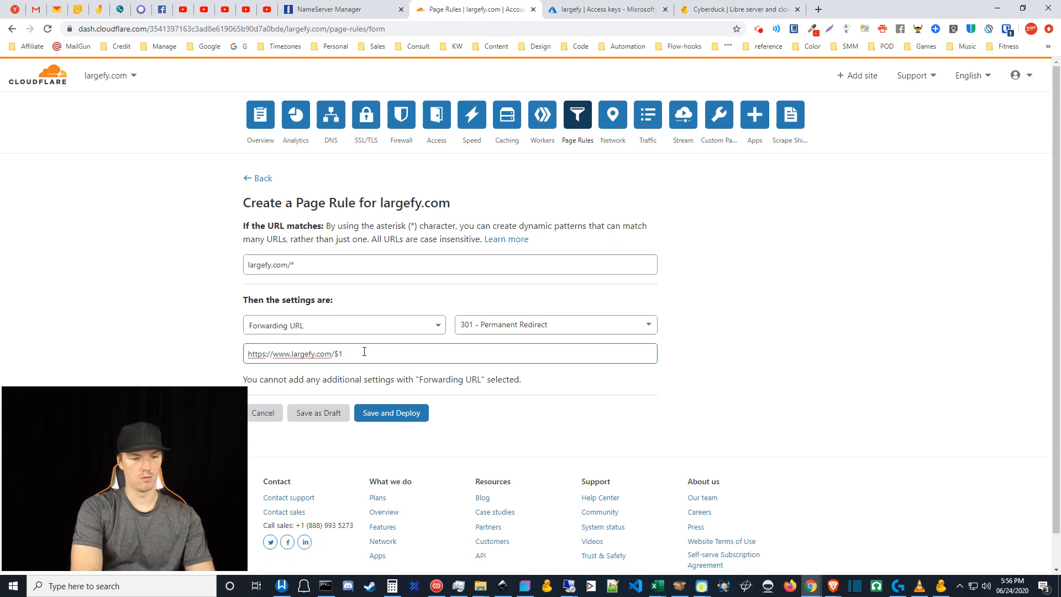
pyautogui.write('$3')
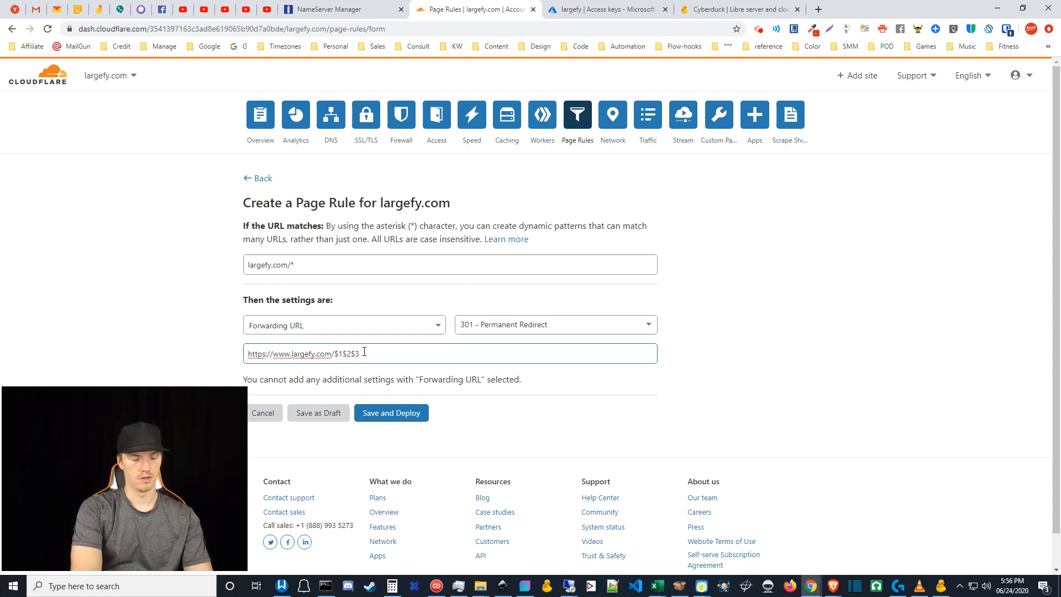
pyautogui.press('BackSpace')
pyautogui.press('BackSpace')
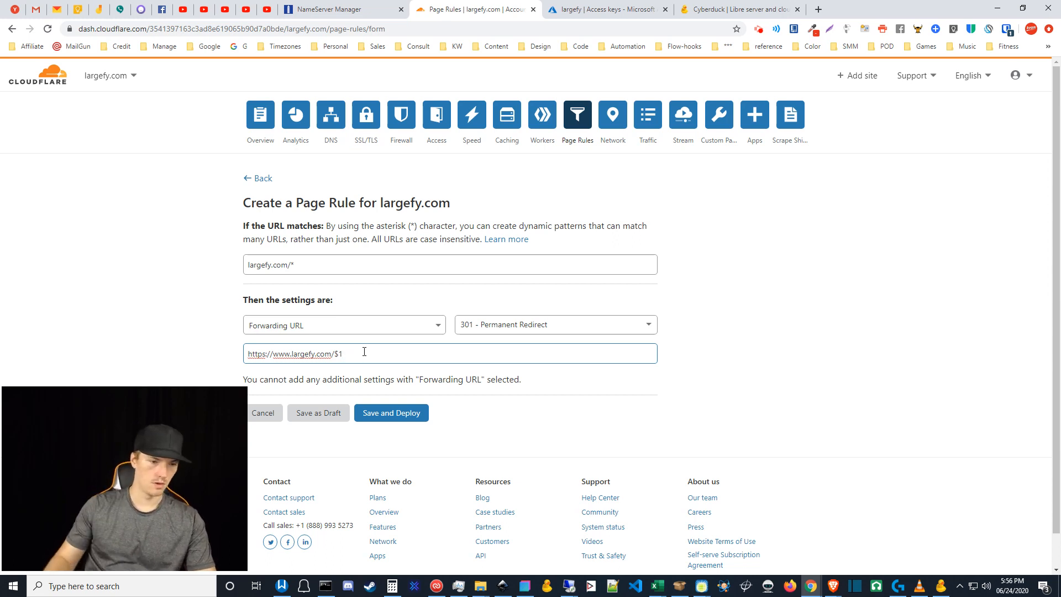
# - Add a *. prefix to the match pattern and change the forwarding target's $1 to $2
pyautogui.click(248, 265)
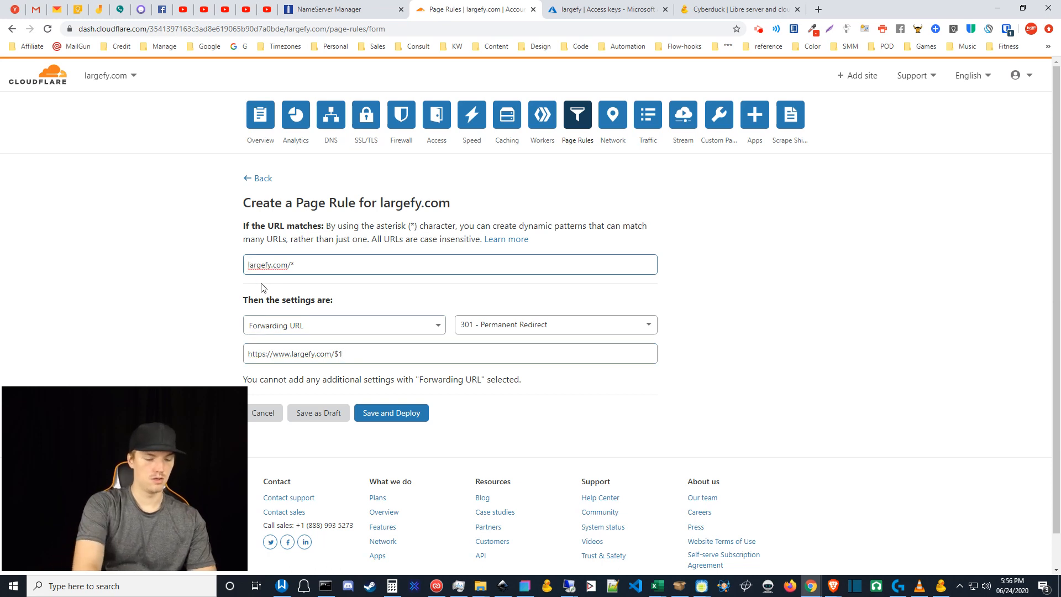
pyautogui.write('*.')
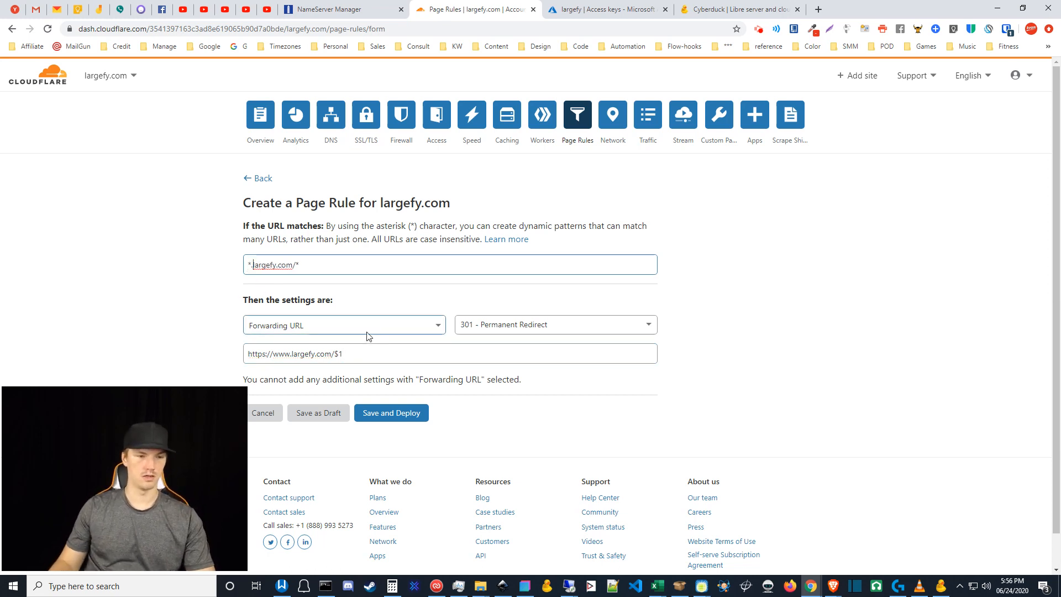
pyautogui.click(354, 353)
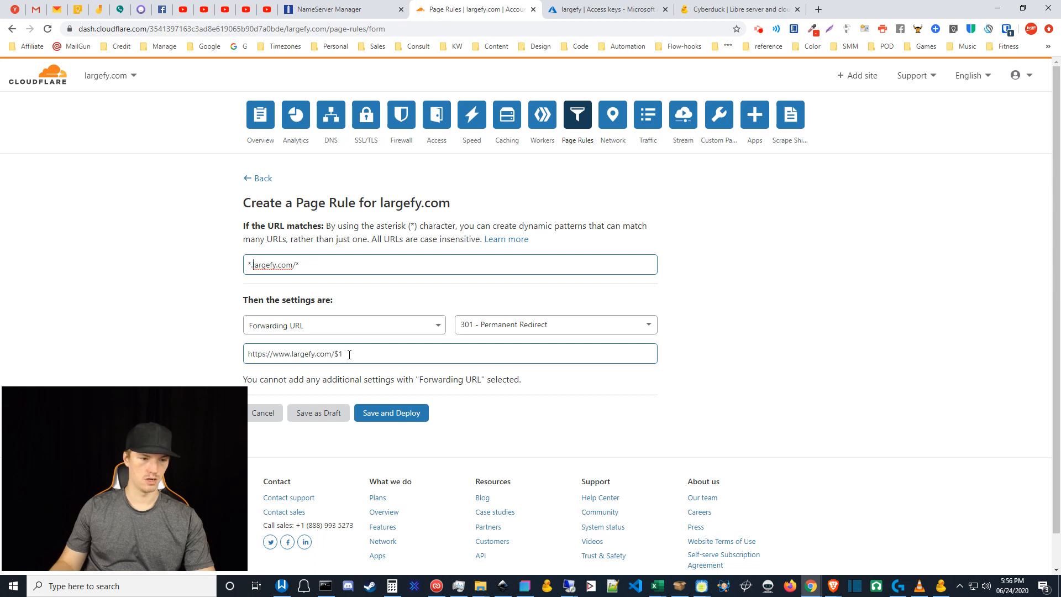
pyautogui.click(350, 355)
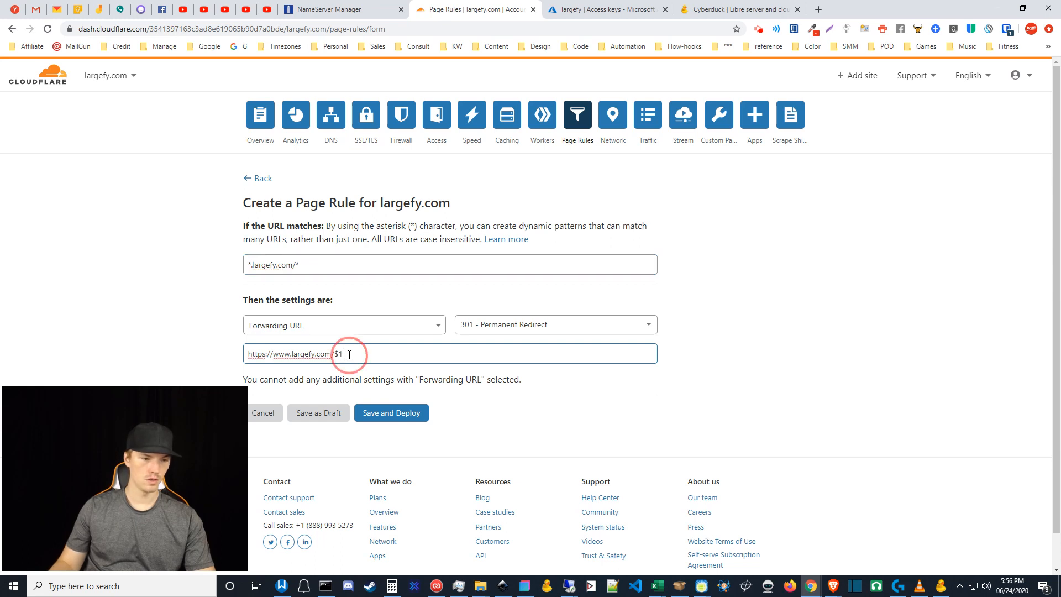
pyautogui.click(347, 354)
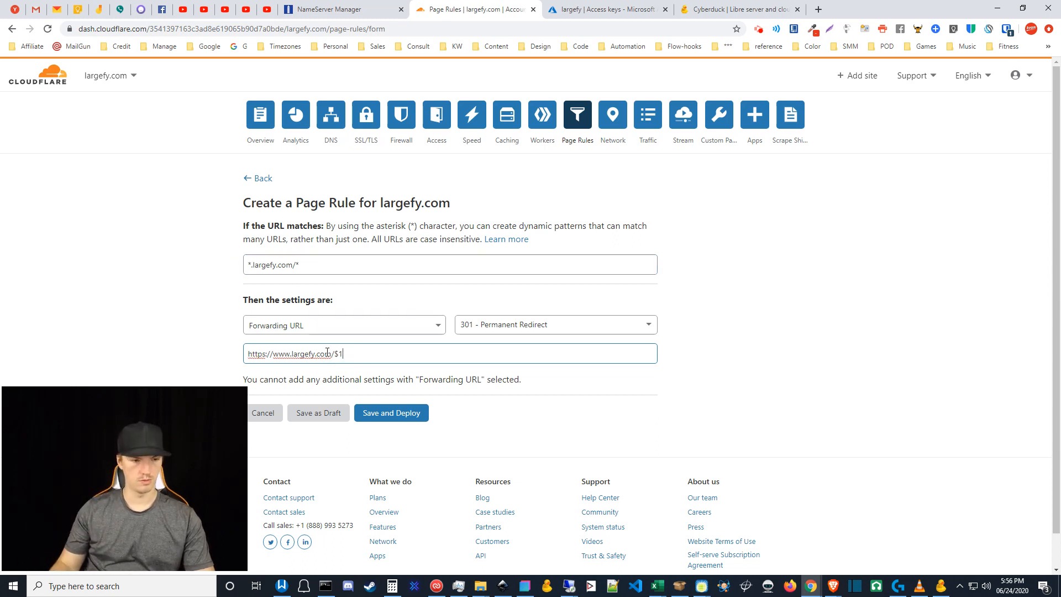
pyautogui.doubleClick(341, 355)
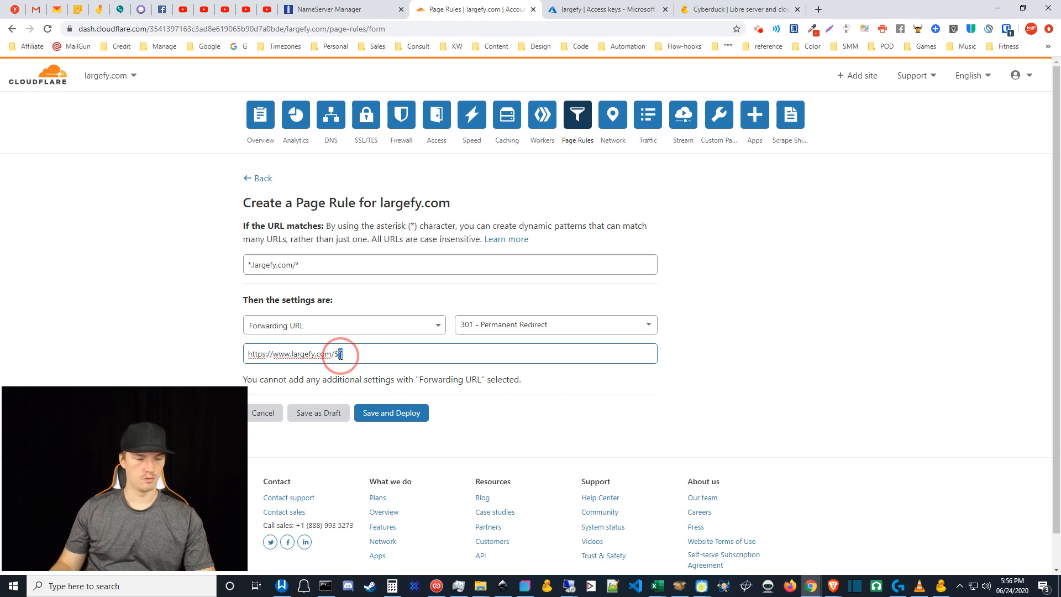
pyautogui.write('2')
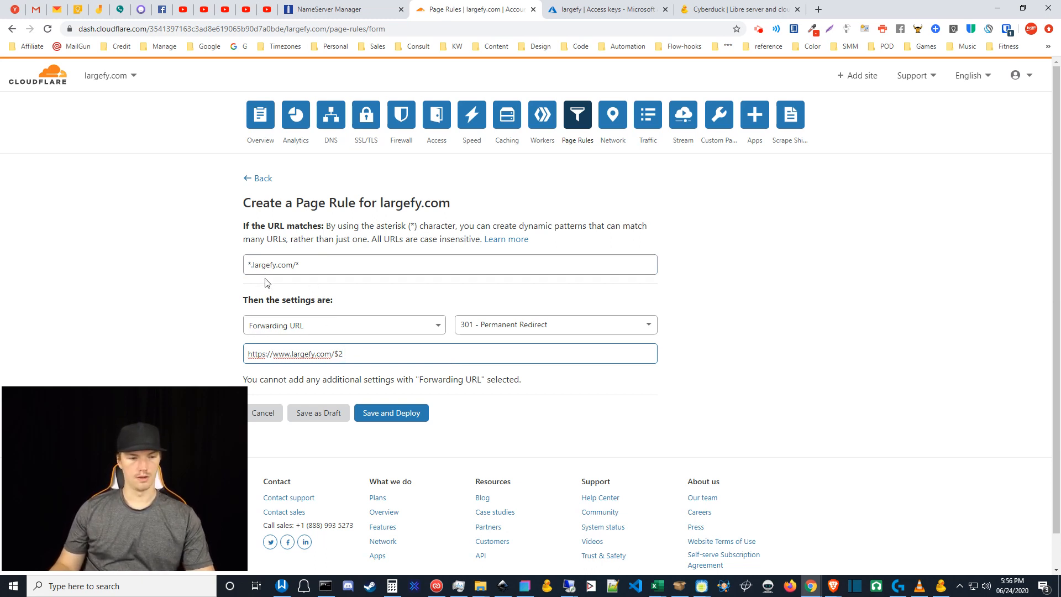
pyautogui.click(248, 264)
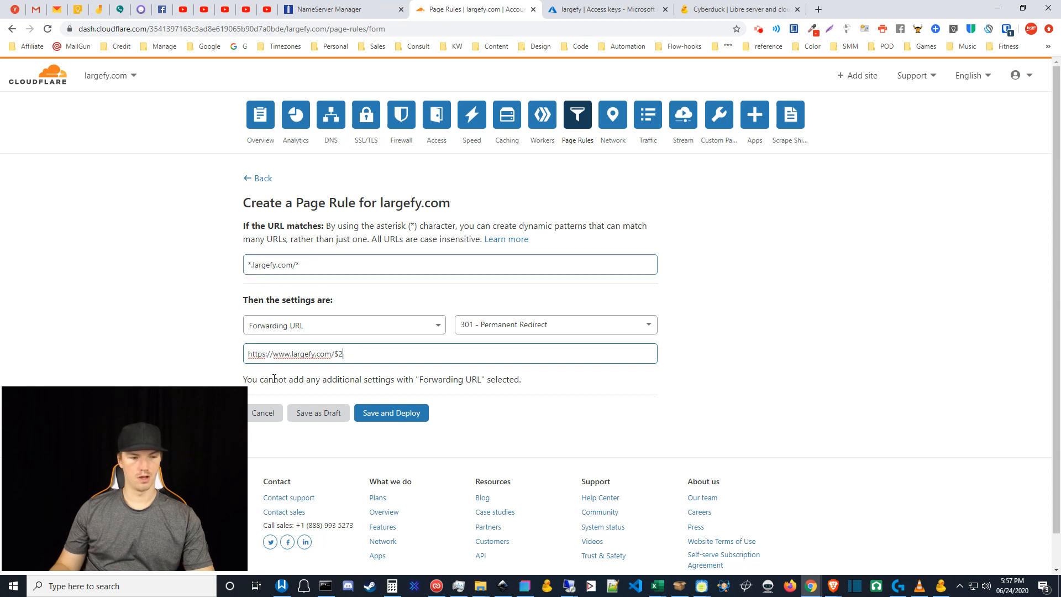
pyautogui.click(271, 353)
pyautogui.doubleClick(249, 264)
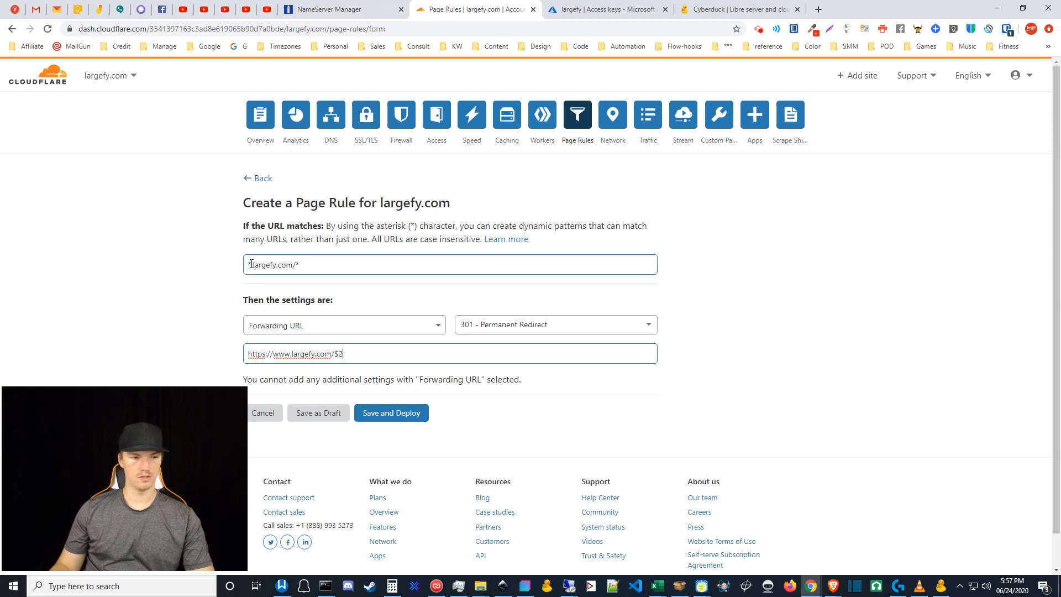
pyautogui.moveTo(273, 355); pyautogui.dragTo(340, 353)
pyautogui.click(297, 265)
pyautogui.write('*')
pyautogui.click(343, 354)
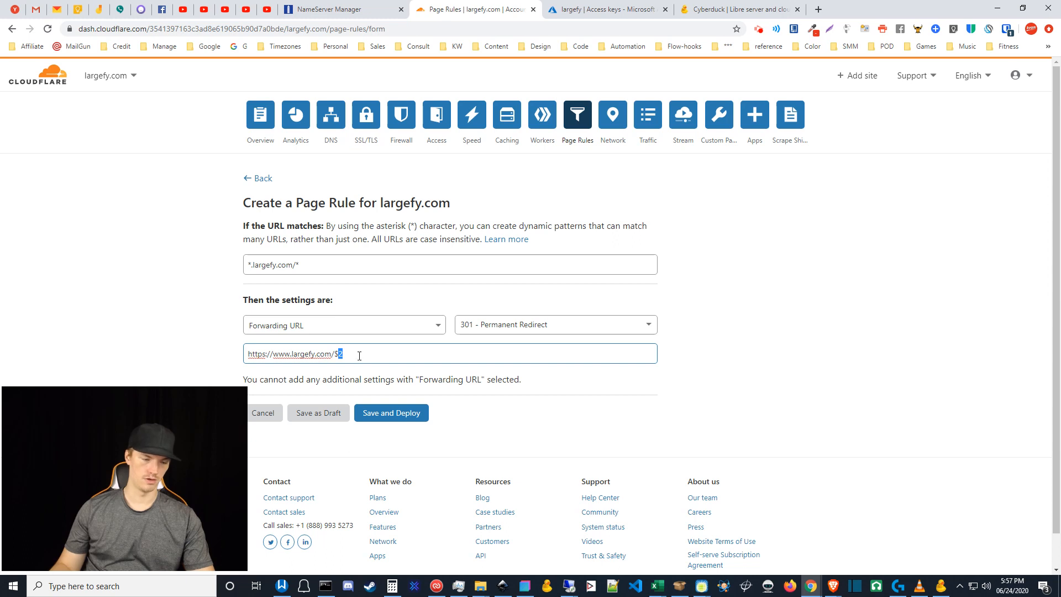
pyautogui.moveTo(252, 265); pyautogui.dragTo(232, 266)
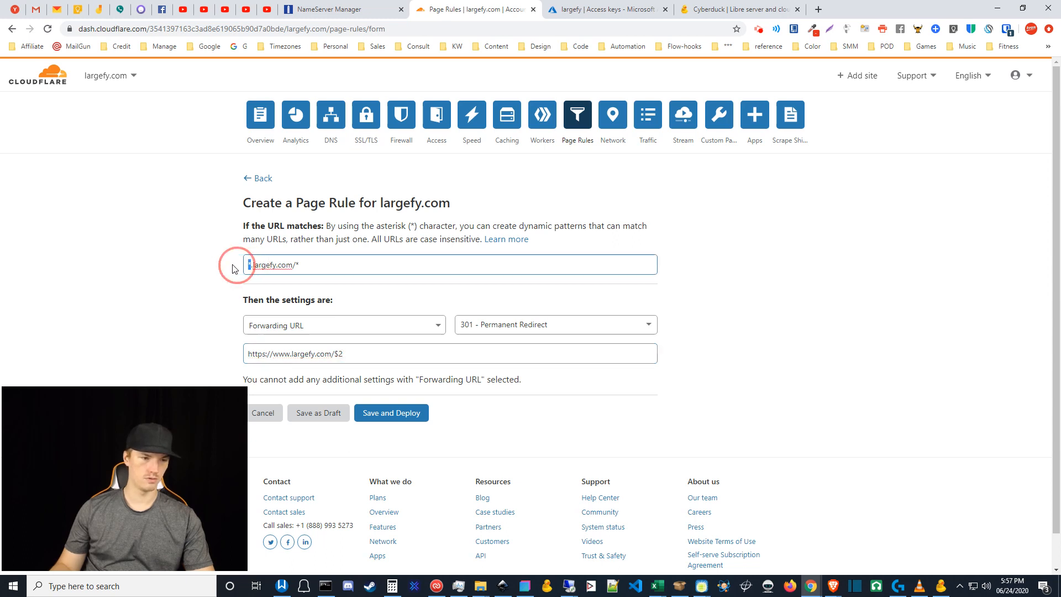
pyautogui.click(291, 355)
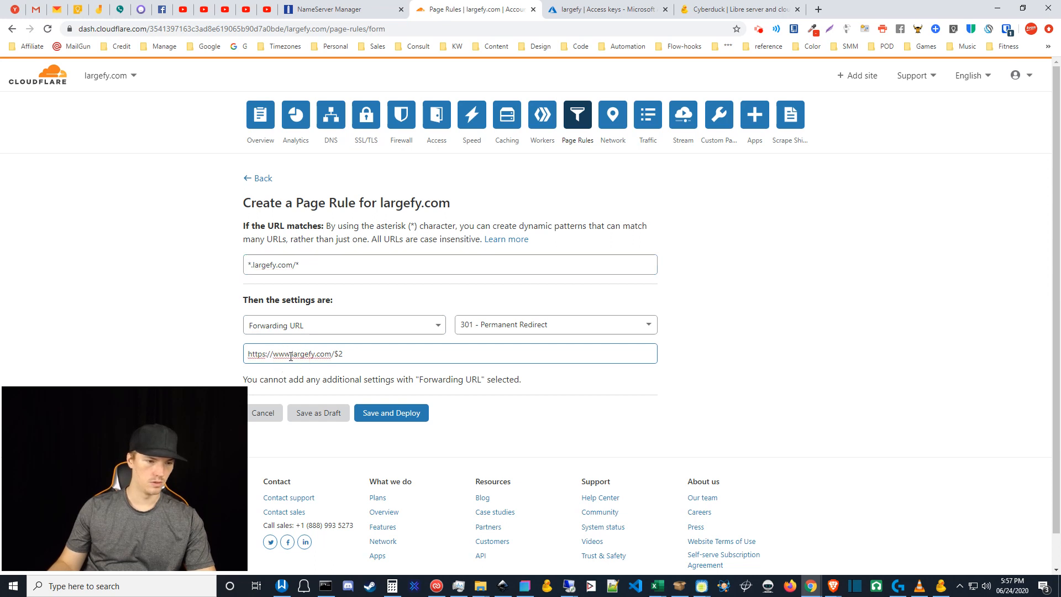
pyautogui.moveTo(290, 357); pyautogui.dragTo(275, 357)
pyautogui.click(332, 356)
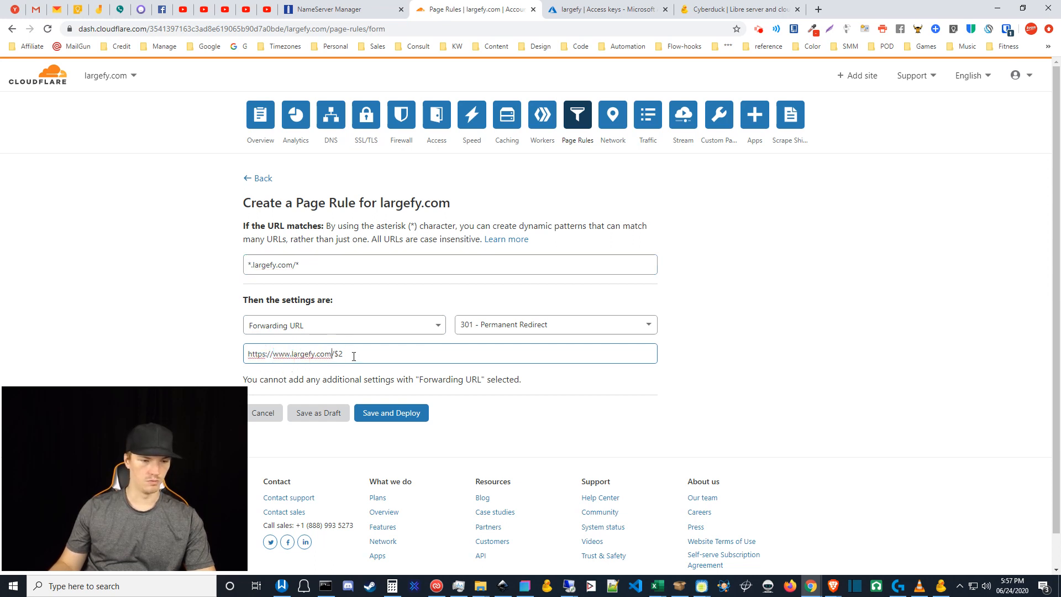
pyautogui.moveTo(347, 354); pyautogui.dragTo(334, 354)
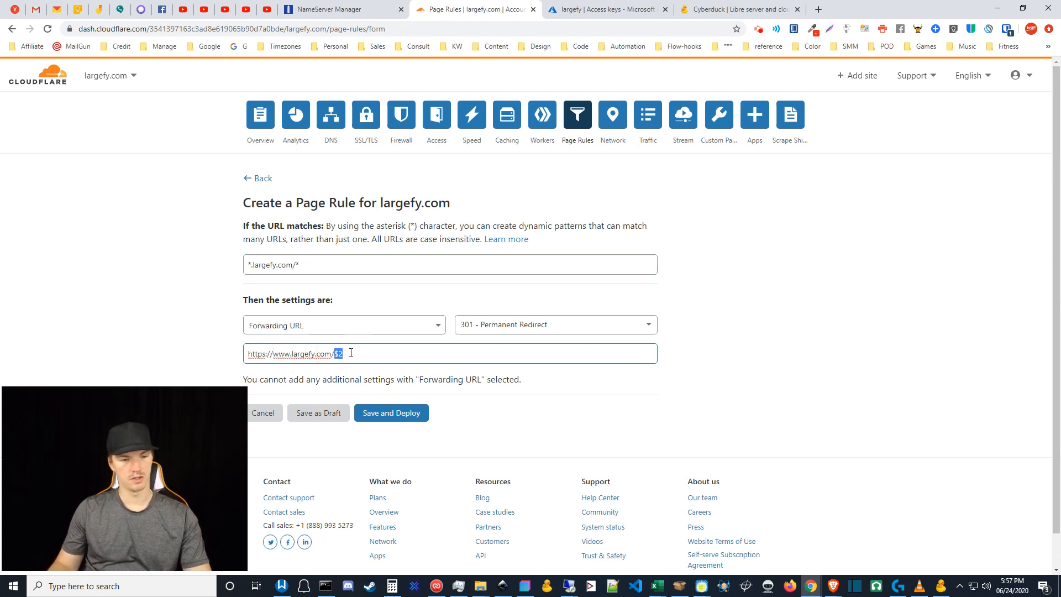
pyautogui.write('$1')
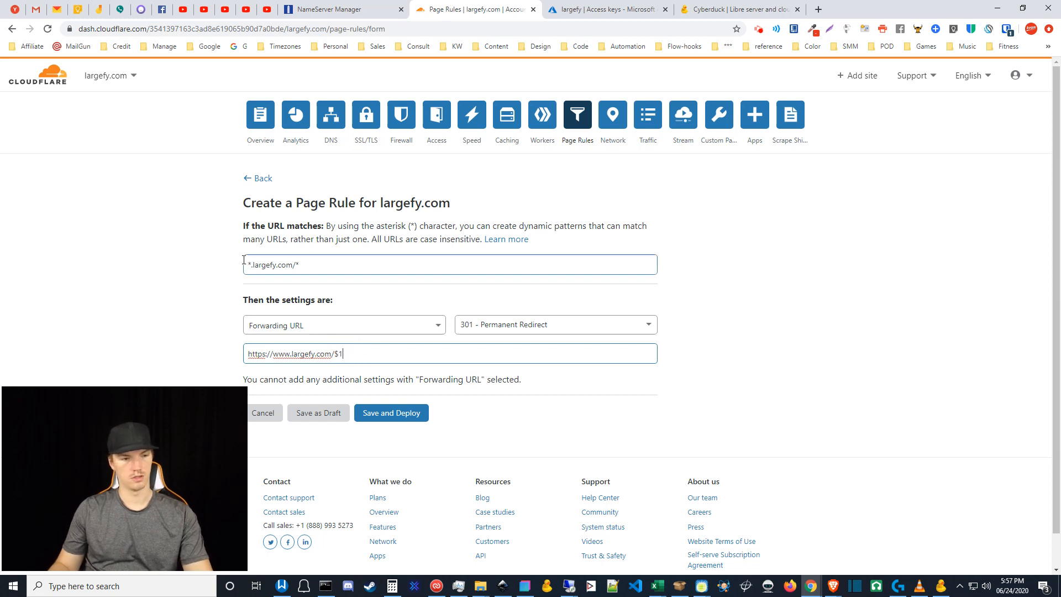
# - Strip the *. prefix so the pattern reads largefy.com/*, then save and deploy the rule
pyautogui.moveTo(253, 267); pyautogui.dragTo(215, 265)
pyautogui.press('BackSpace')
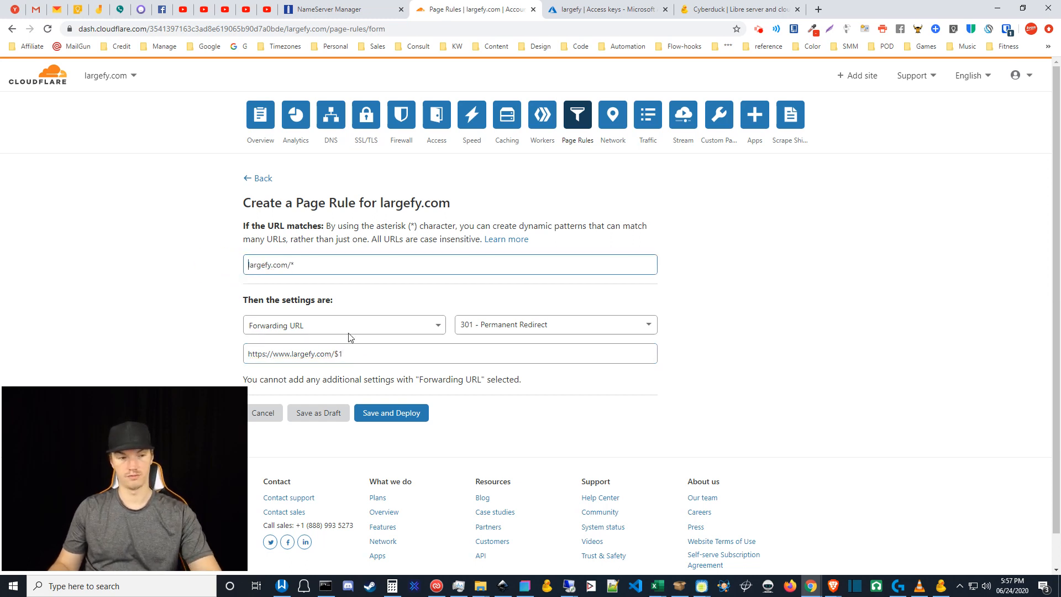
pyautogui.click(358, 352)
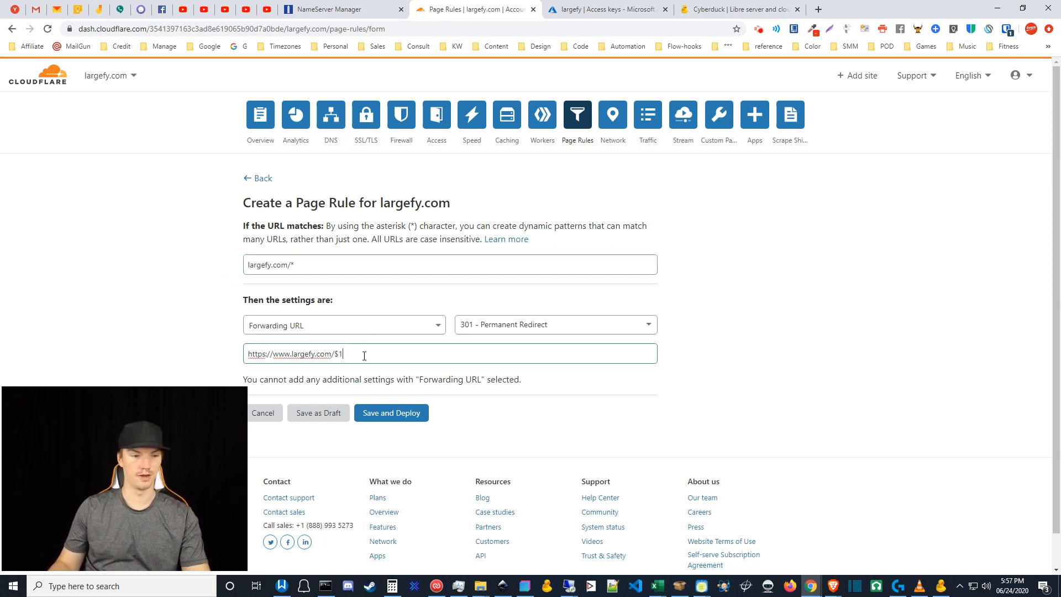
pyautogui.click(406, 420)
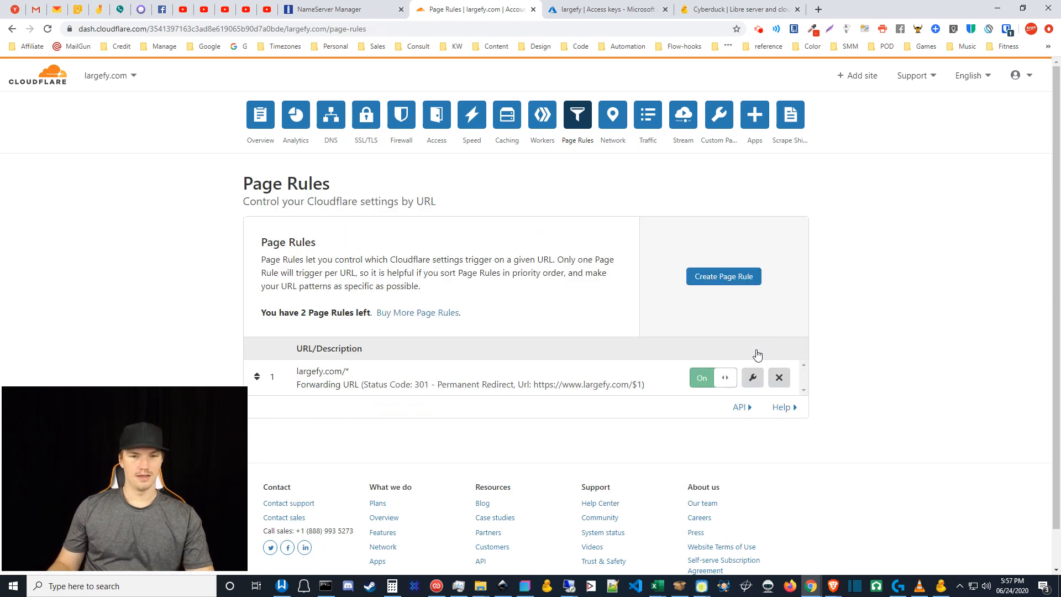
pyautogui.click(865, 353)
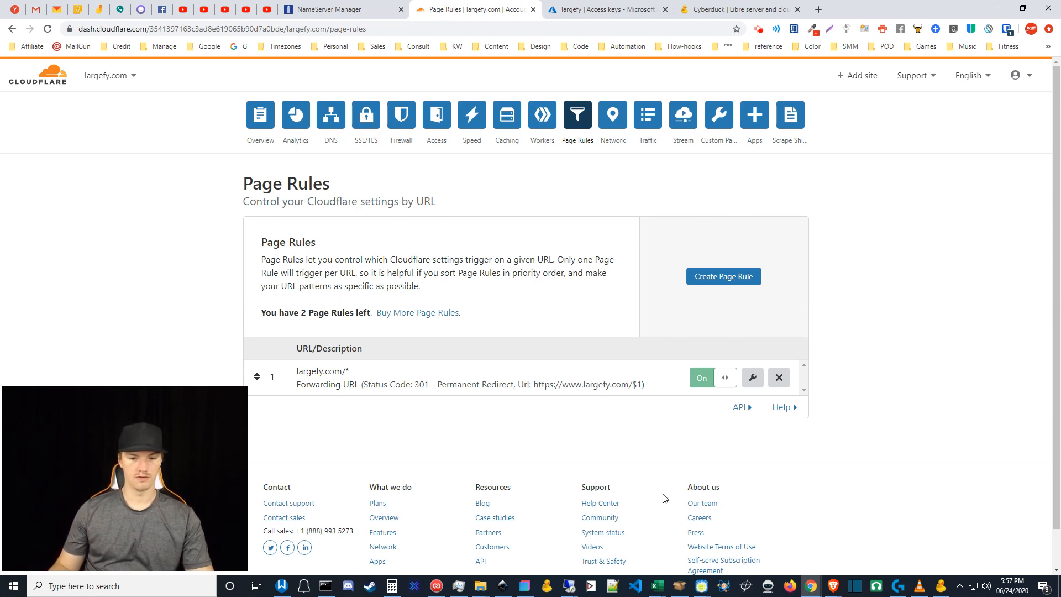
# - In a fresh private tab, load largefy.com and check it redirects to the www address
pyautogui.moveTo(833, 592)
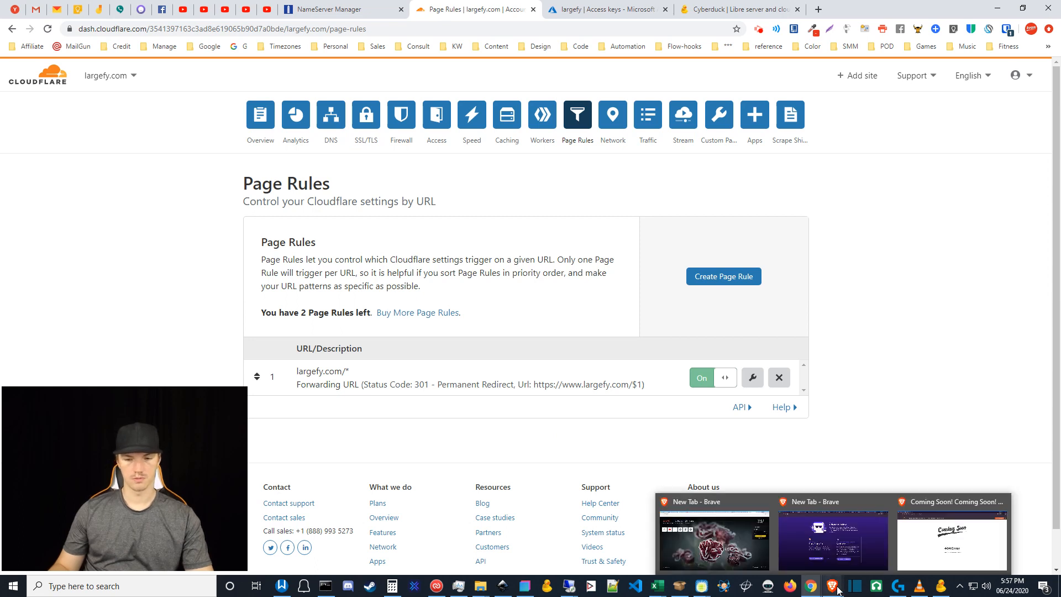
pyautogui.click(952, 539)
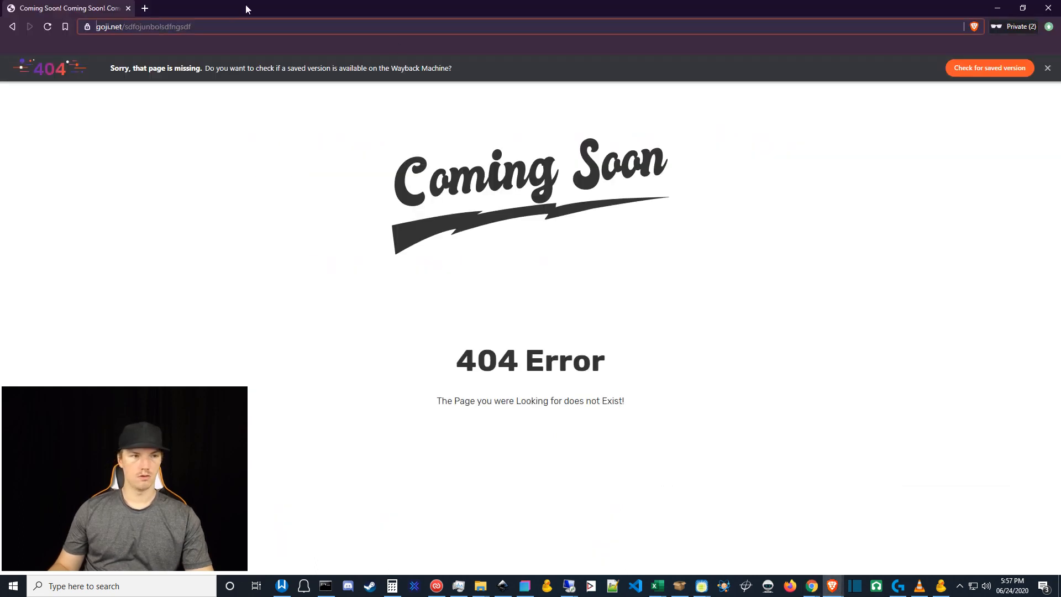
pyautogui.click(141, 8)
pyautogui.click(128, 8)
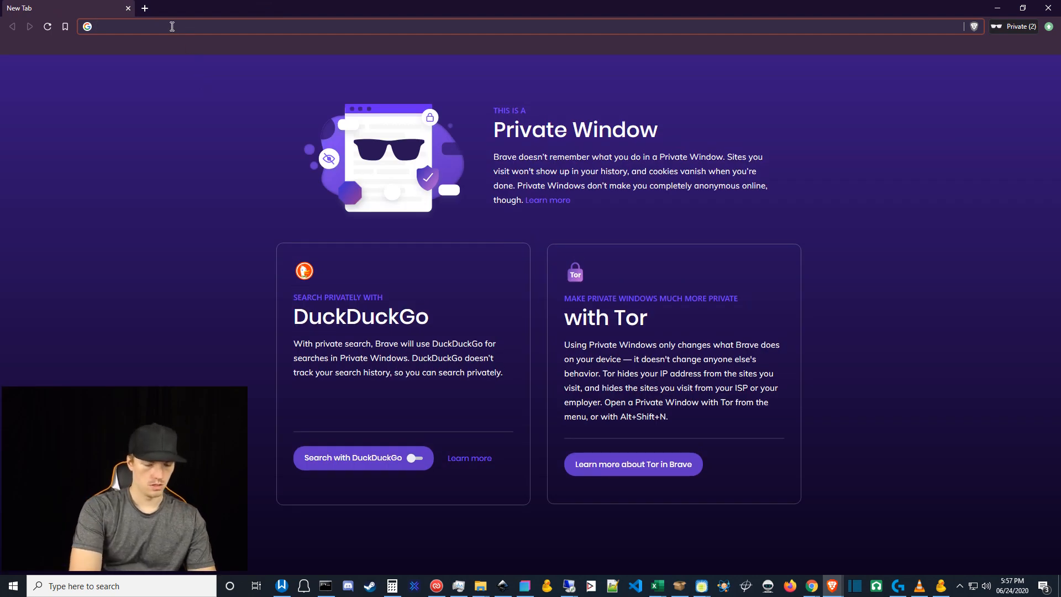
pyautogui.write('largefy.com')
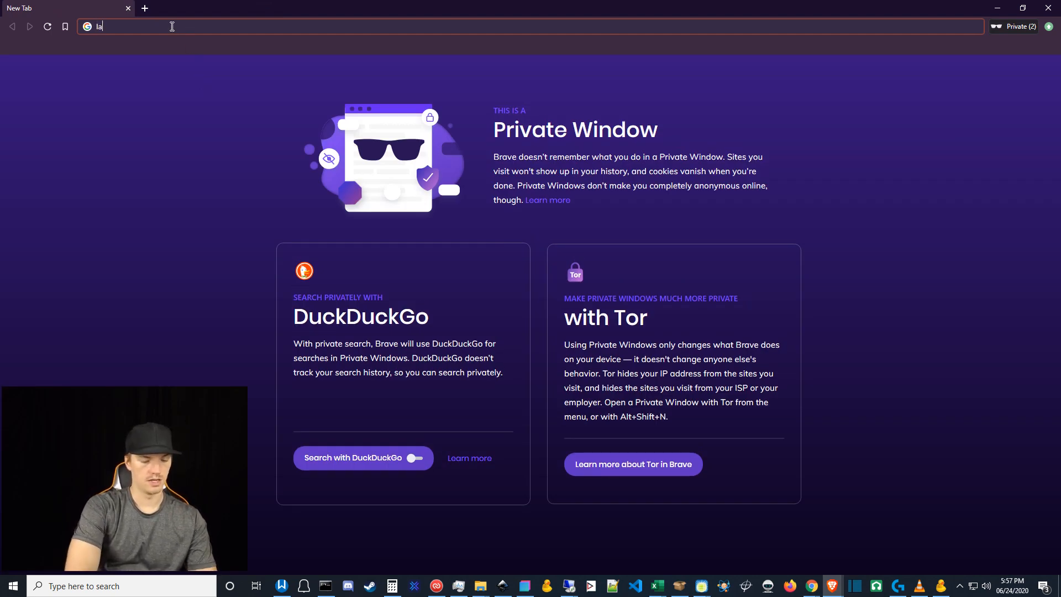
pyautogui.press('Return')
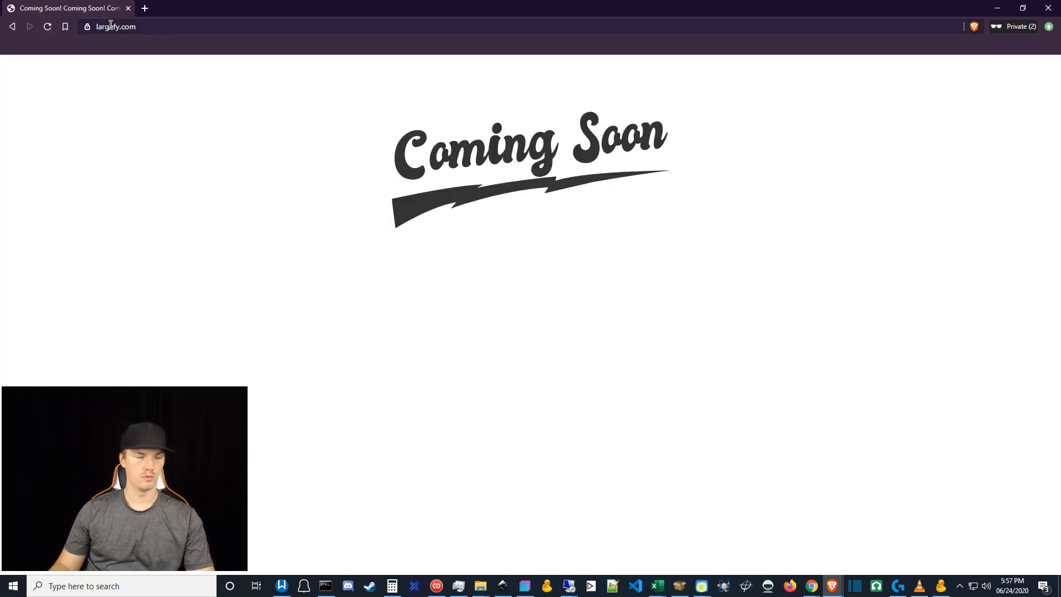
pyautogui.click(104, 24)
pyautogui.click(103, 25)
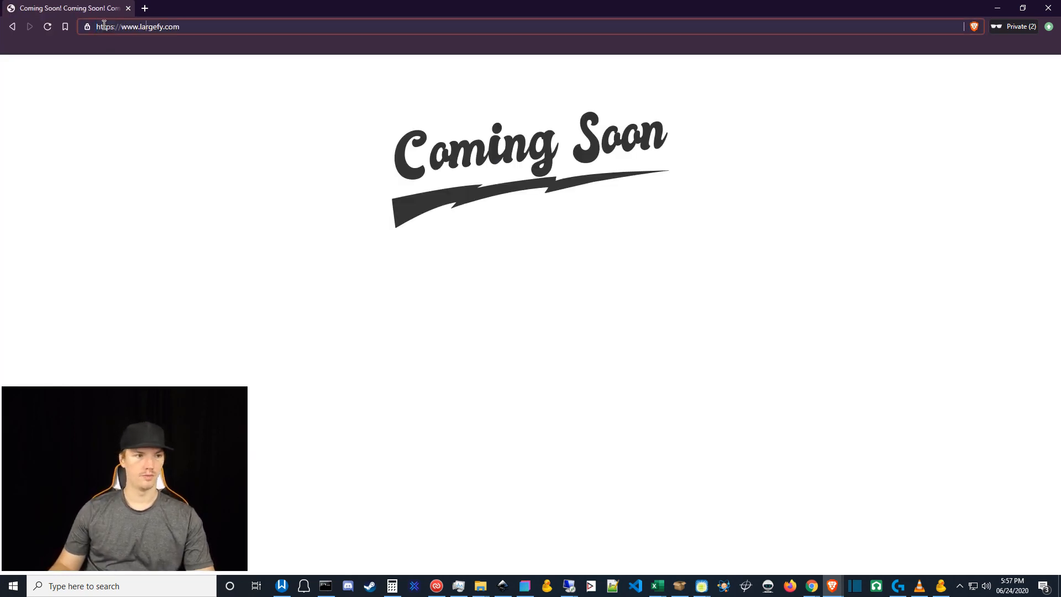
# - Load a random nonexistent path on the mistyped largey.com domain
pyautogui.tripleClick(235, 32)
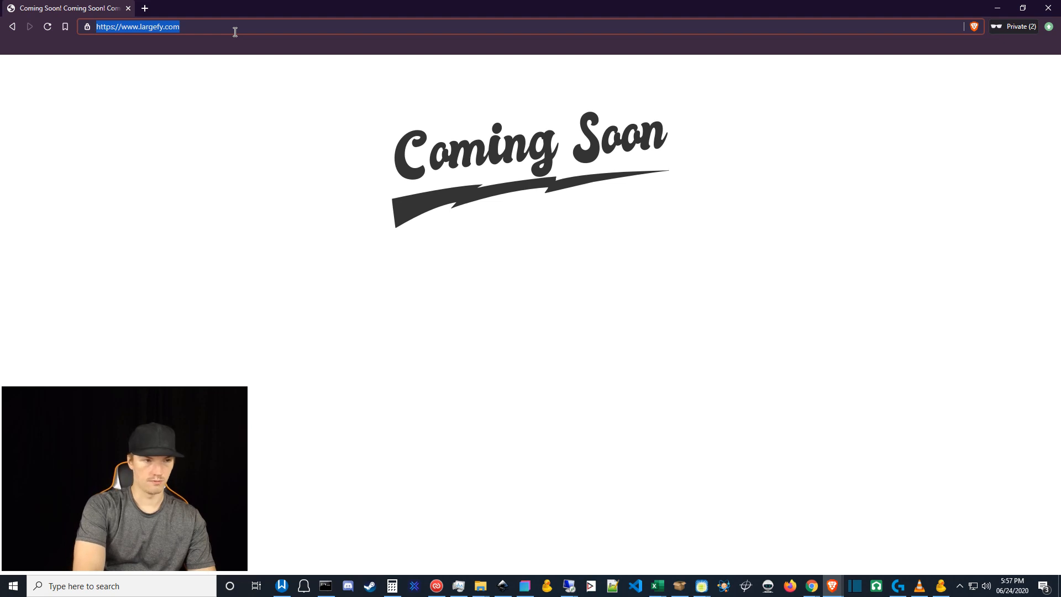
pyautogui.write('larget')
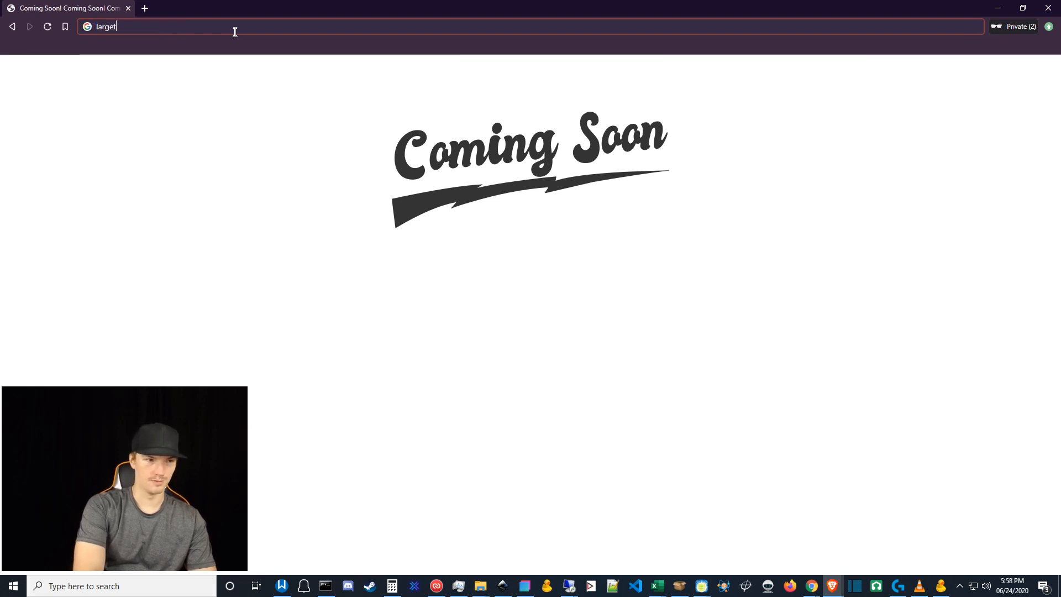
pyautogui.press('BackSpace')
pyautogui.write('y.com/')
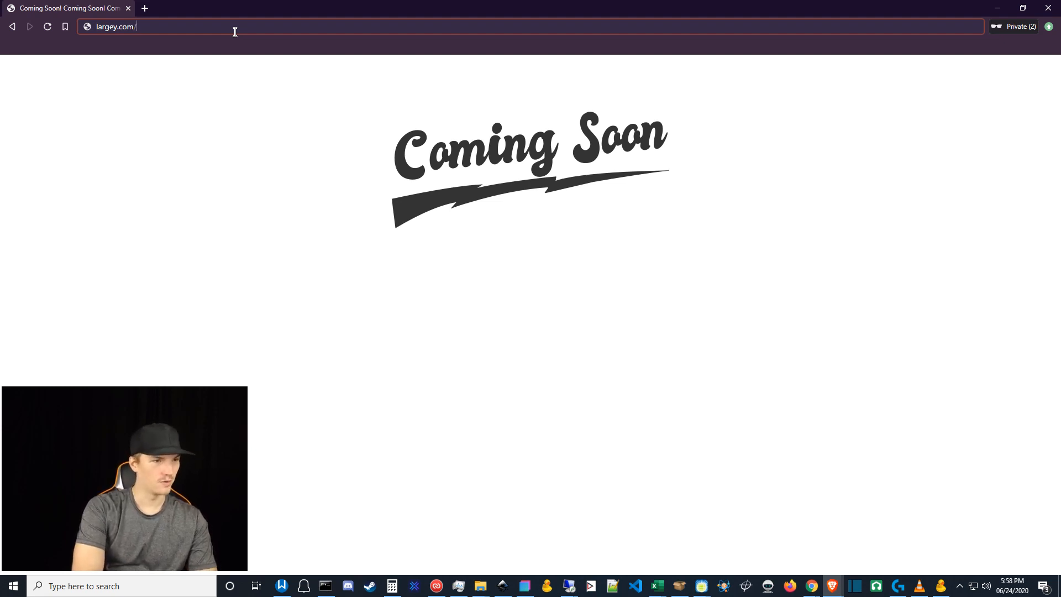
pyautogui.write('98ho4tnreldhfgh')
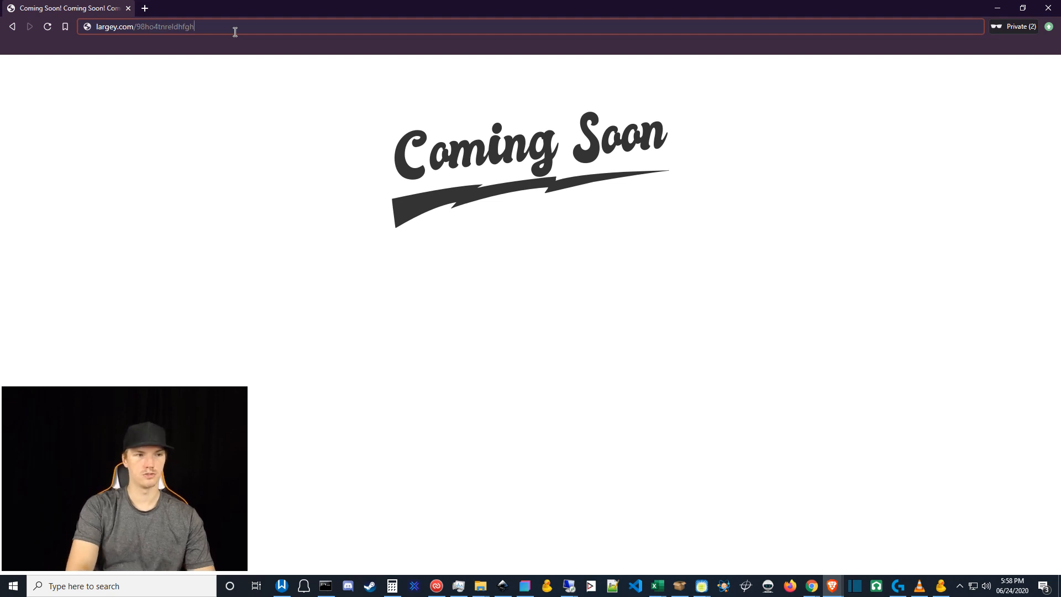
pyautogui.press('Return')
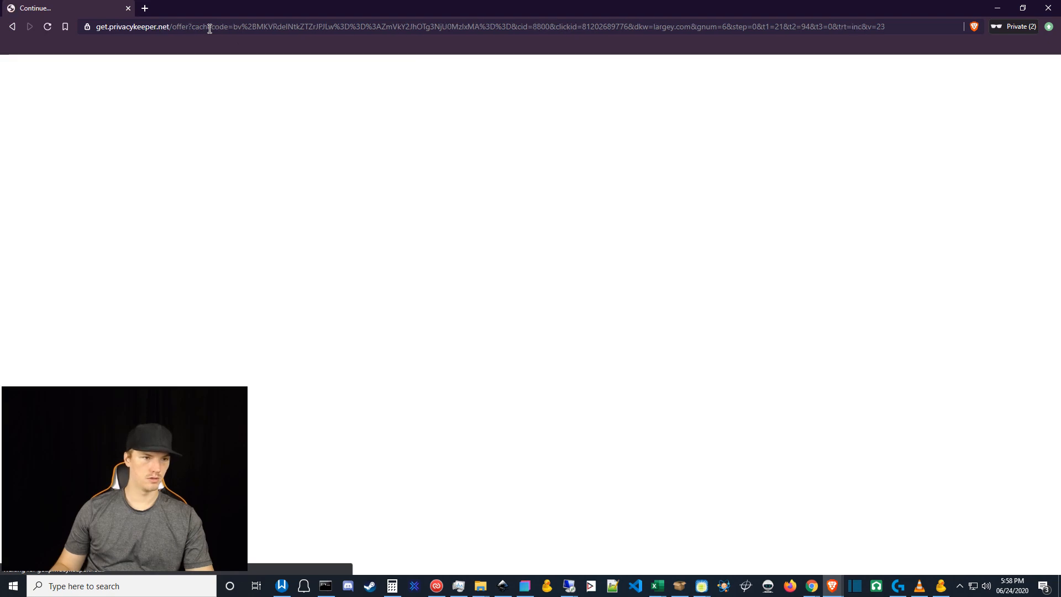
# - In a new tab, load the nonexistent page largefy.com/sdfgkinlkdfngdfg
pyautogui.click(210, 27)
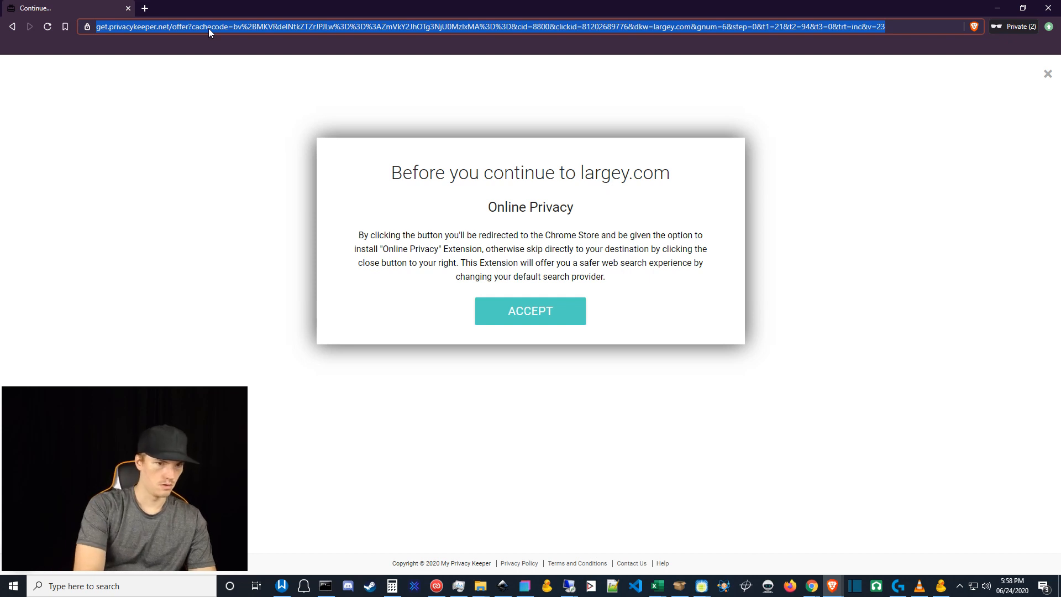
pyautogui.click(145, 8)
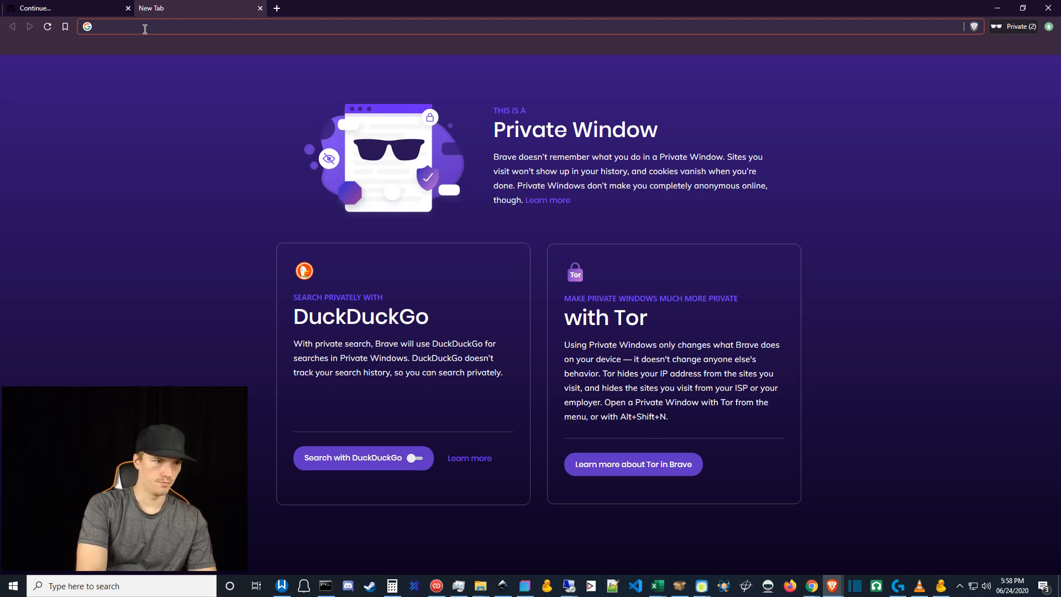
pyautogui.write('lar')
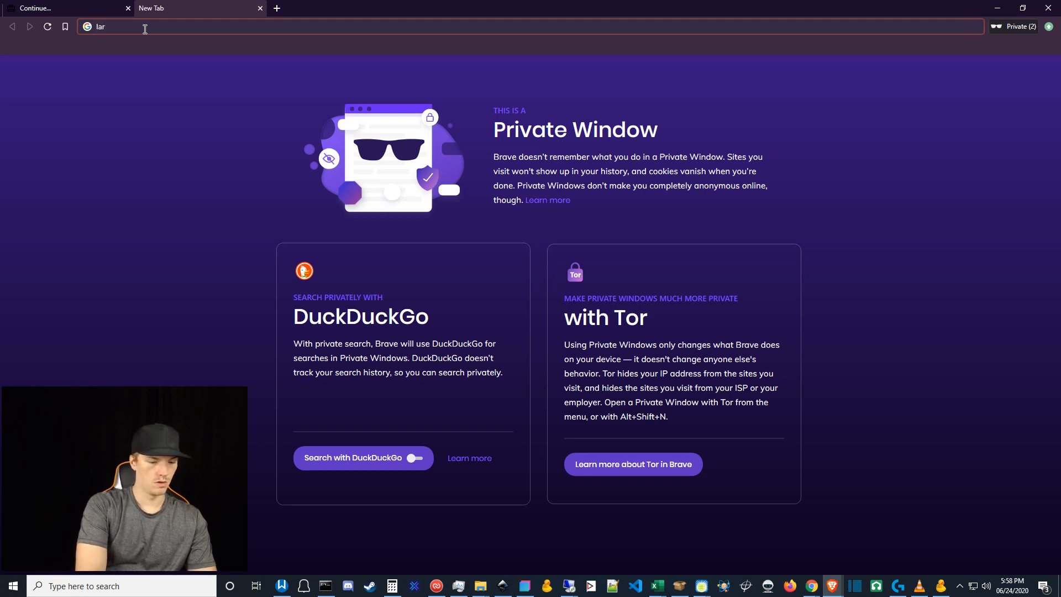
pyautogui.write('gefy.com/sdfgkinlkdfngdfg')
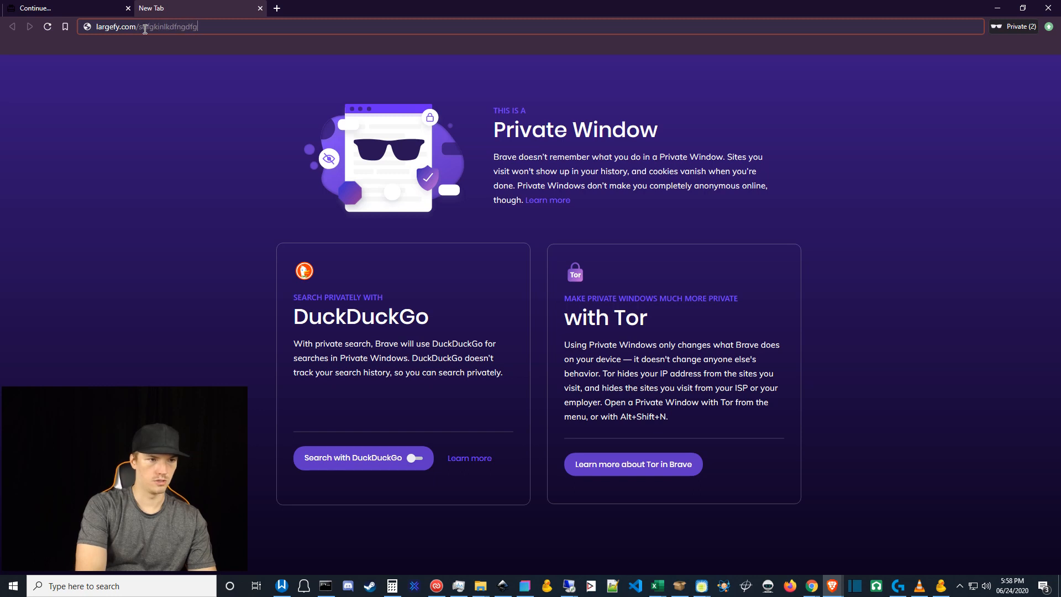
pyautogui.press('Return')
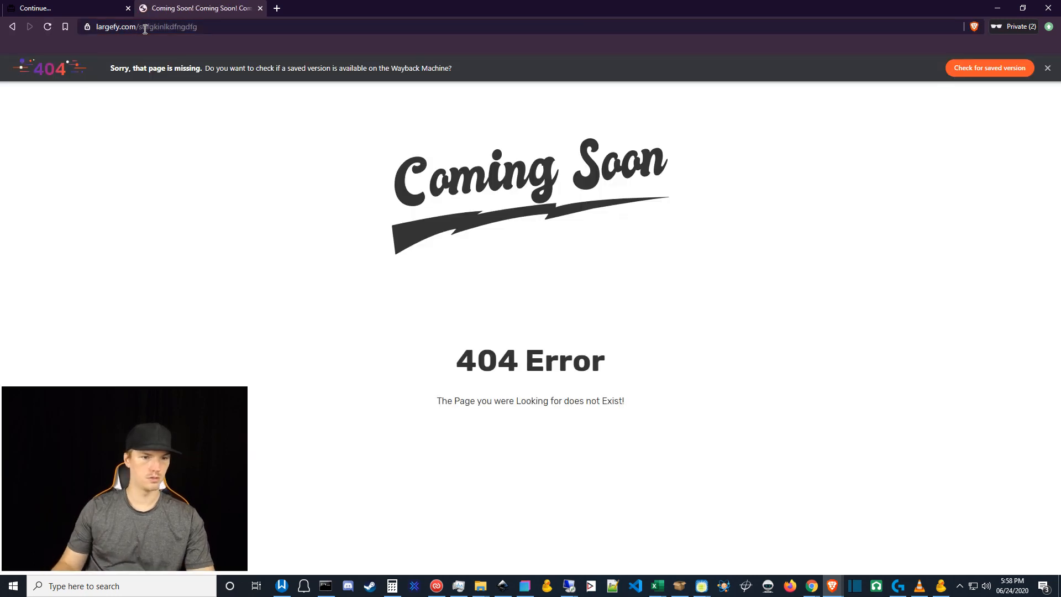
# - Close the redirect offer tab, verify the 404 page's address starts with www, and minimize Brave
pyautogui.click(85, 10)
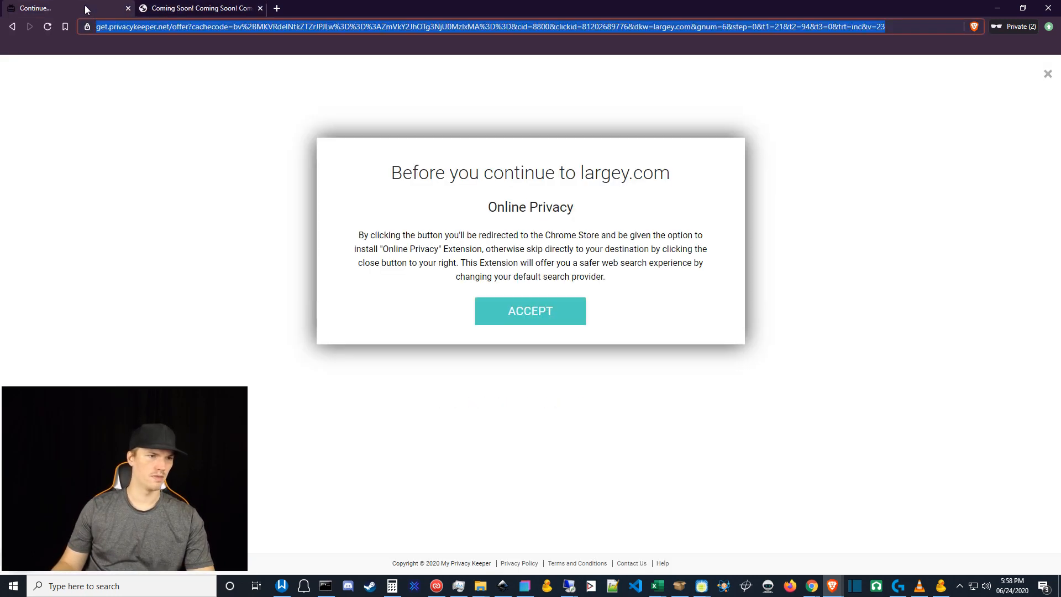
pyautogui.click(128, 8)
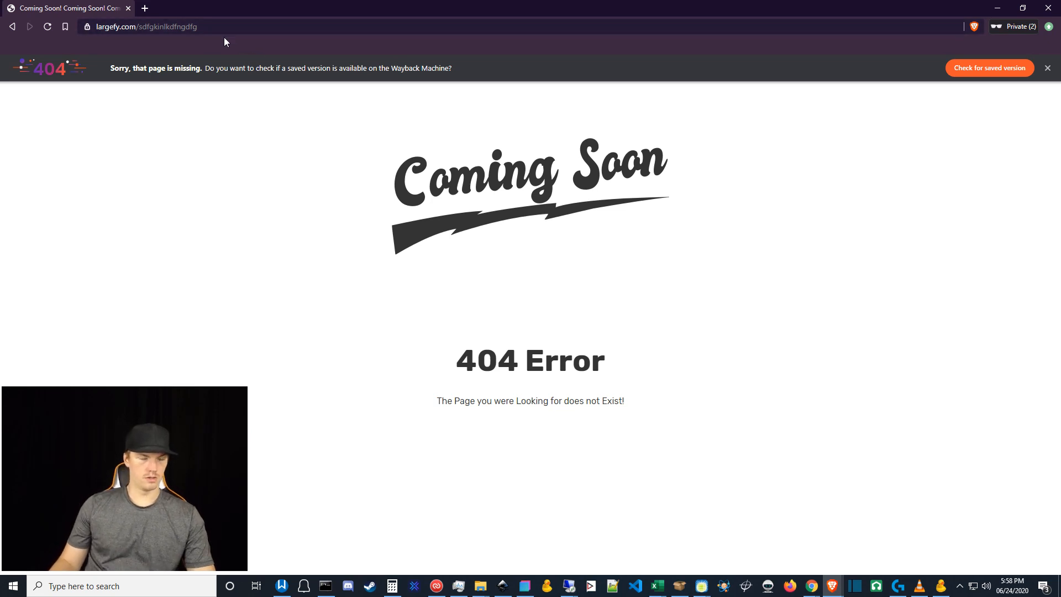
pyautogui.click(114, 22)
pyautogui.click(105, 26)
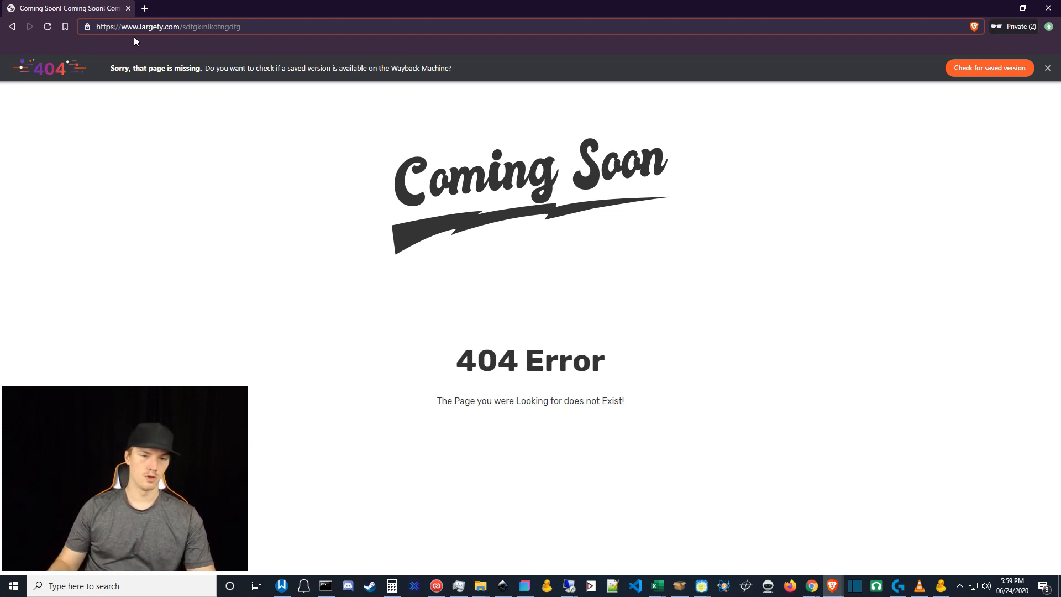
pyautogui.click(998, 9)
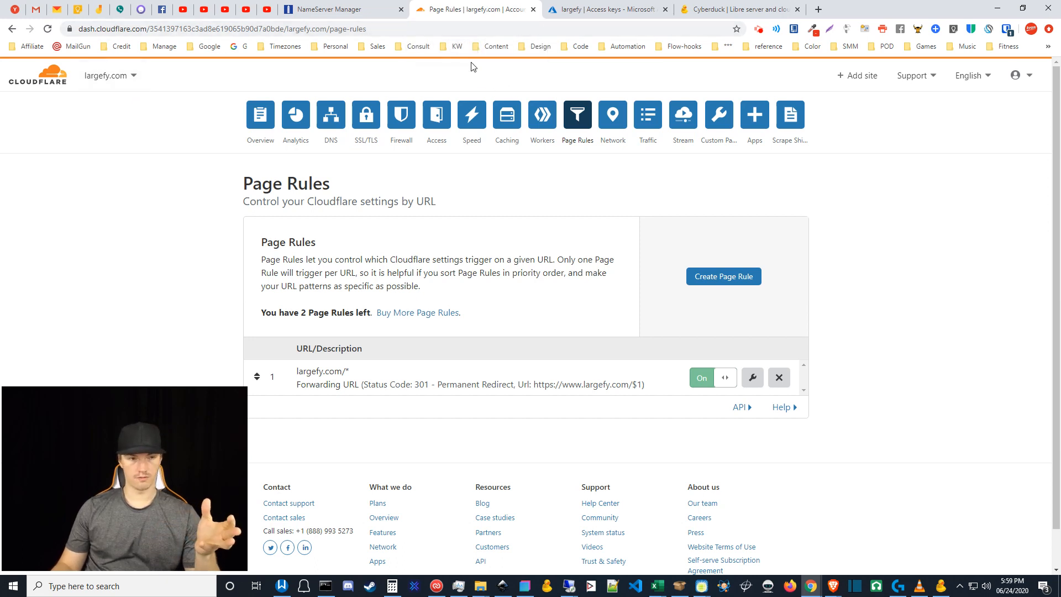
# - Close the NameServer Manager tab and show largefy.com's DNS records in Cloudflare
pyautogui.middleClick(333, 7)
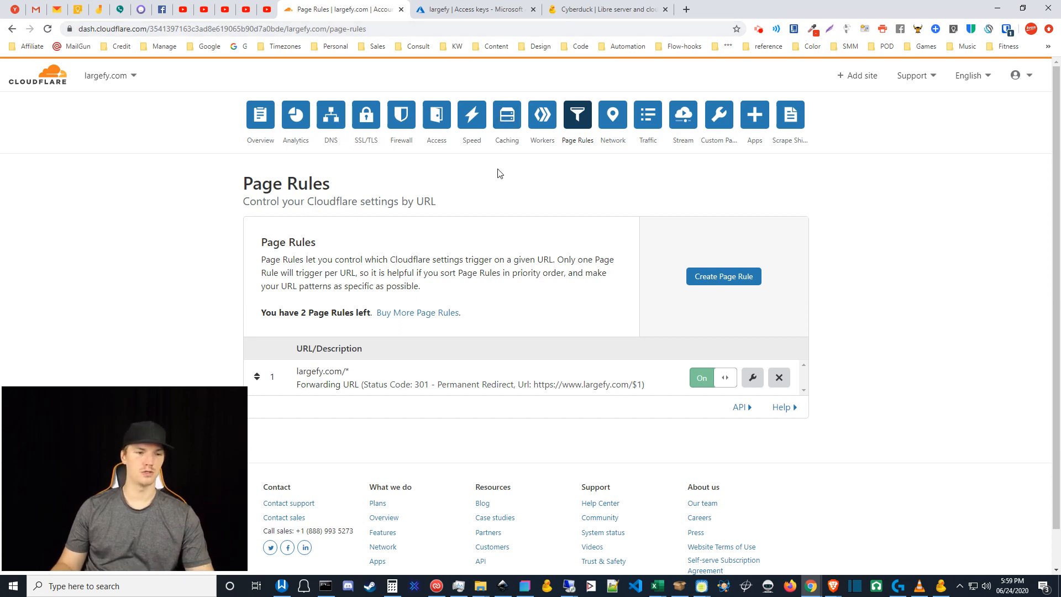
pyautogui.click(331, 129)
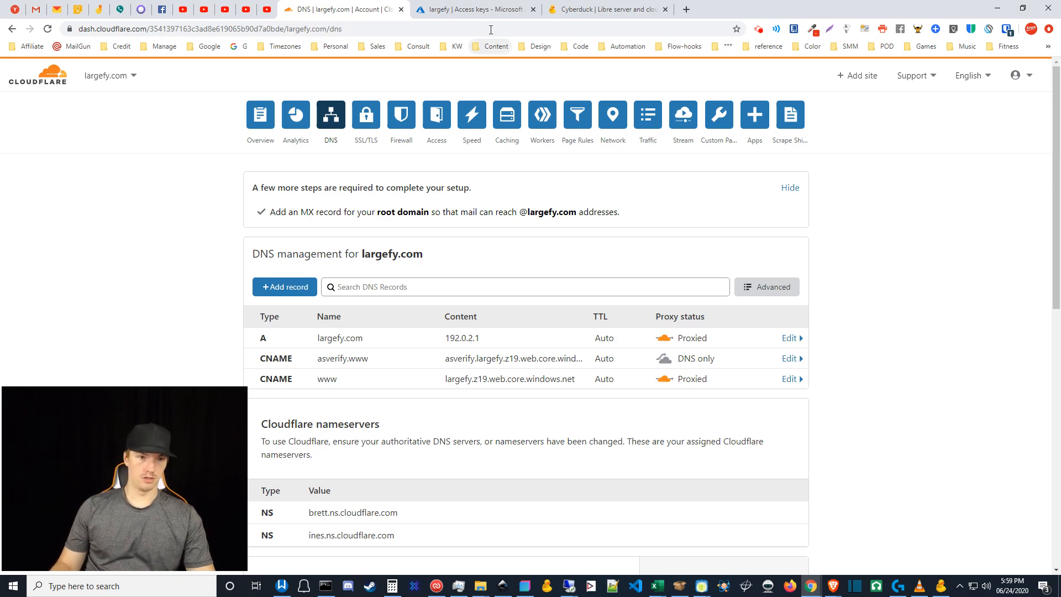
# - Check the static website's index document index.html and error document path 404.html in Azure
pyautogui.click(462, 10)
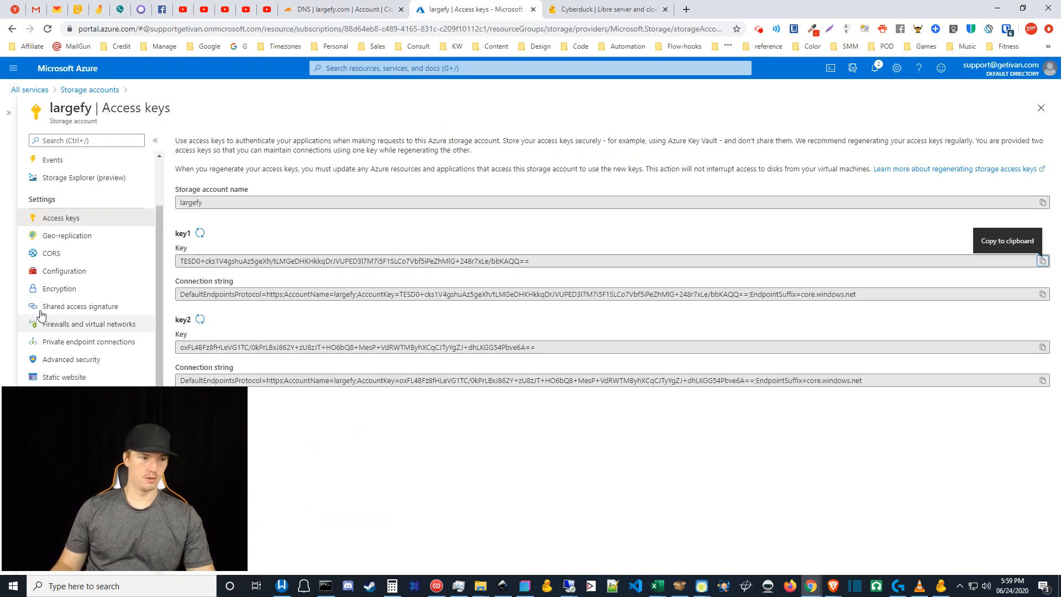
pyautogui.scroll(-1, 101, 307)
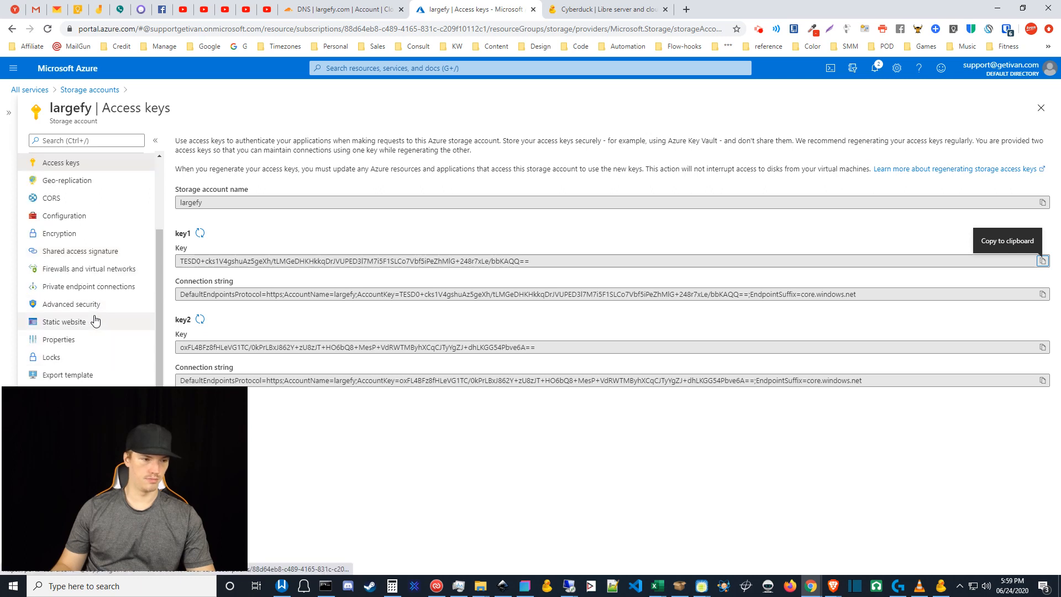
pyautogui.click(95, 324)
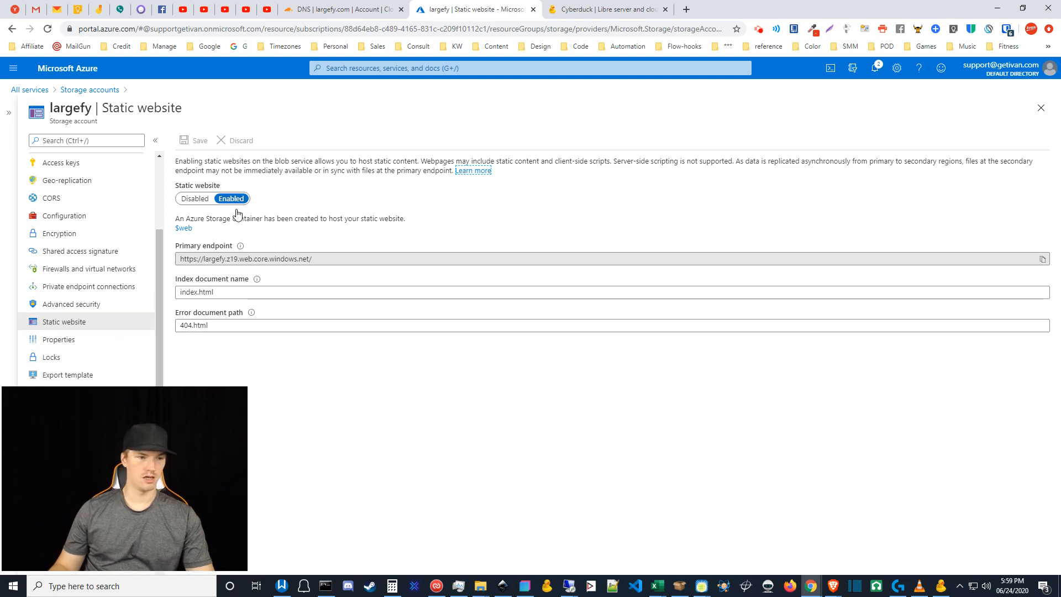
pyautogui.tripleClick(213, 293)
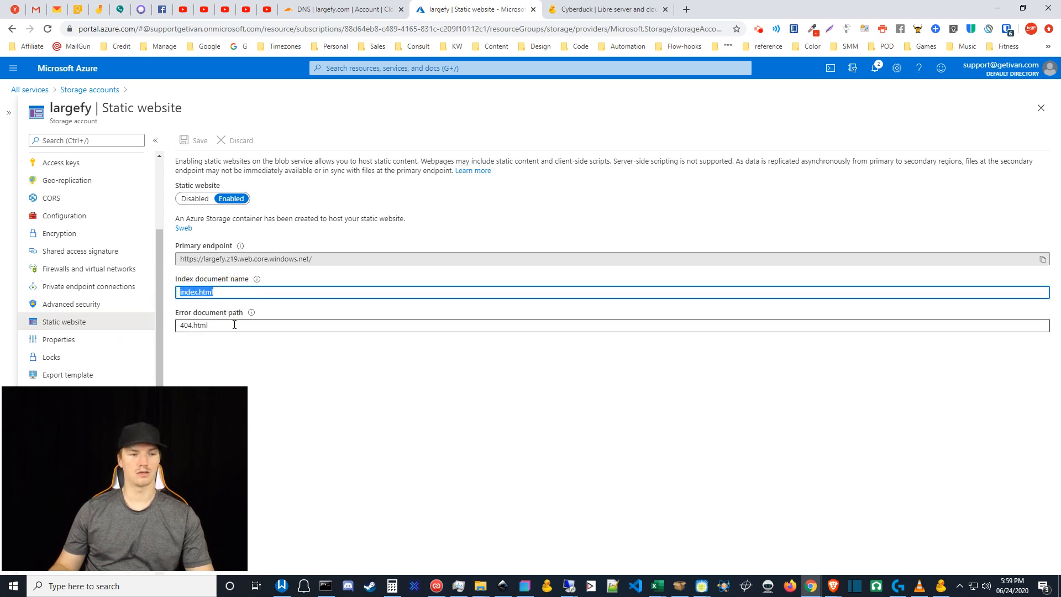
pyautogui.moveTo(233, 325); pyautogui.dragTo(146, 325)
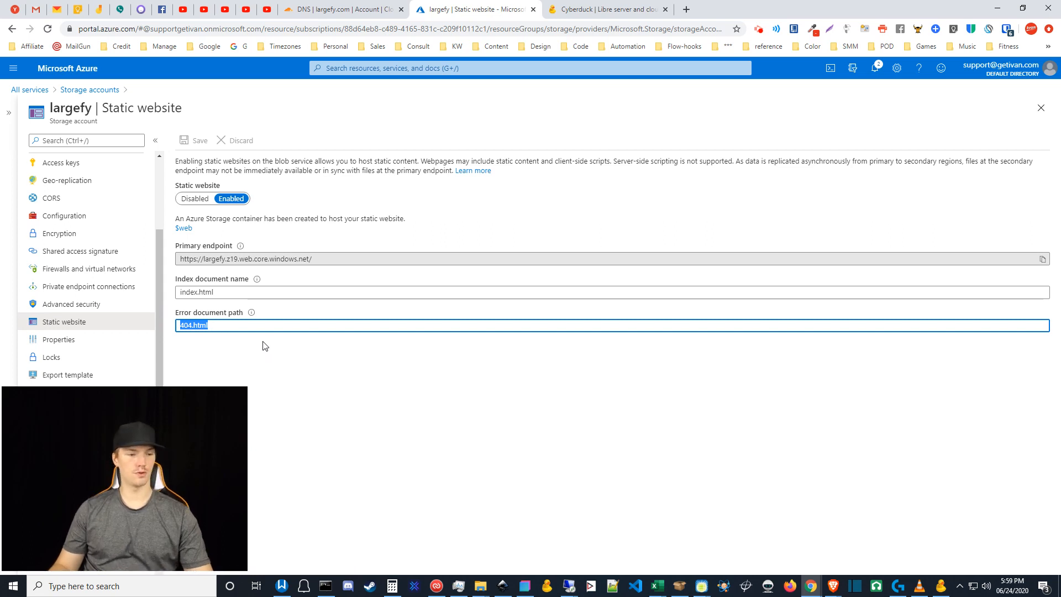
pyautogui.click(161, 294)
pyautogui.scroll(-3, 158, 293)
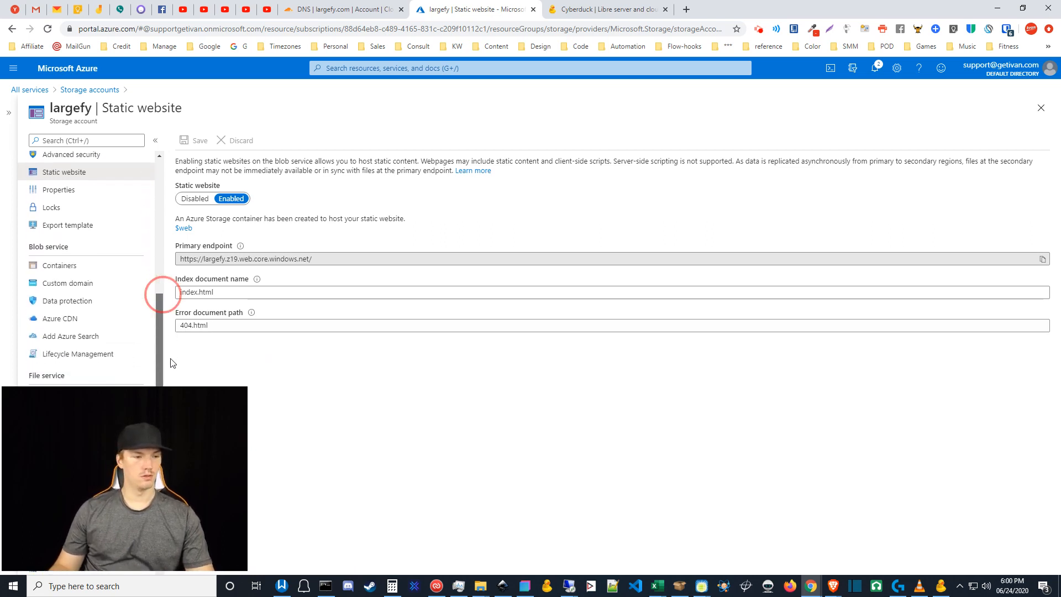
pyautogui.click(59, 287)
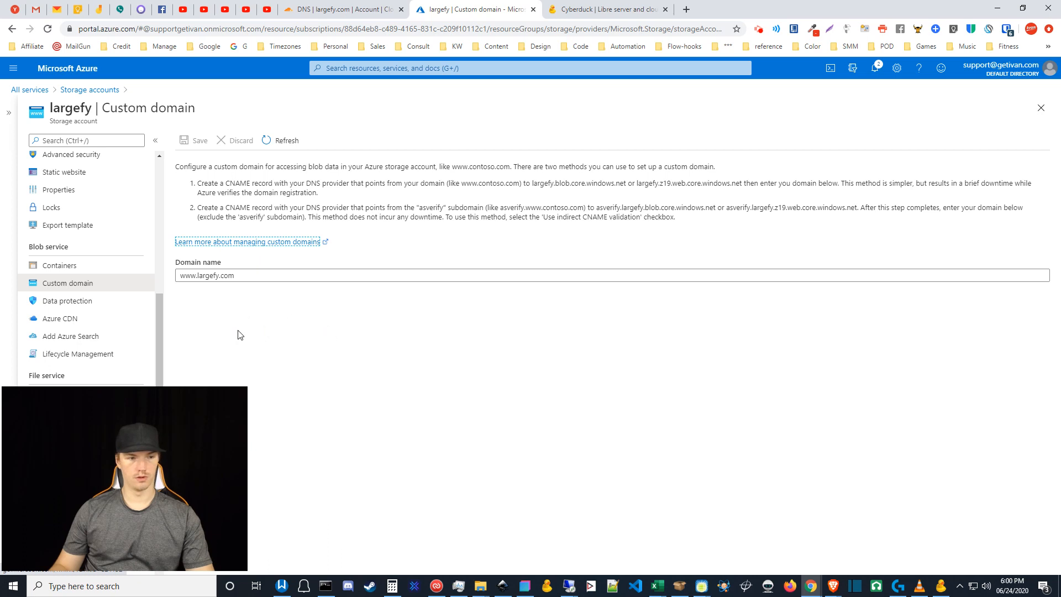
pyautogui.click(160, 316)
pyautogui.moveTo(159, 317); pyautogui.dragTo(163, 300)
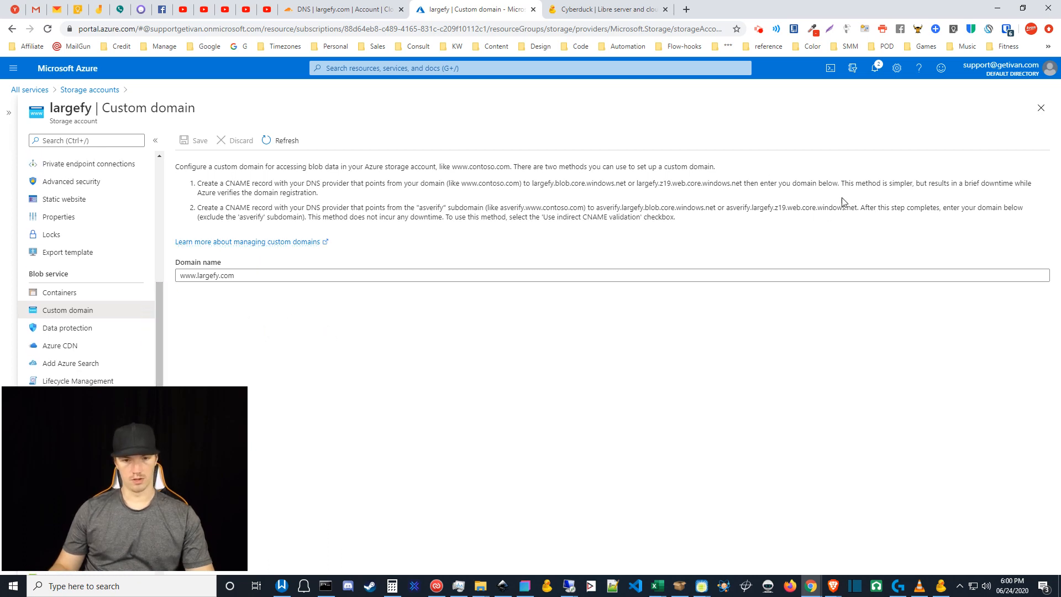
# - Return to the largefy.com Cloudflare DNS page with the A, asverify.www and www CNAME records
pyautogui.click(364, 7)
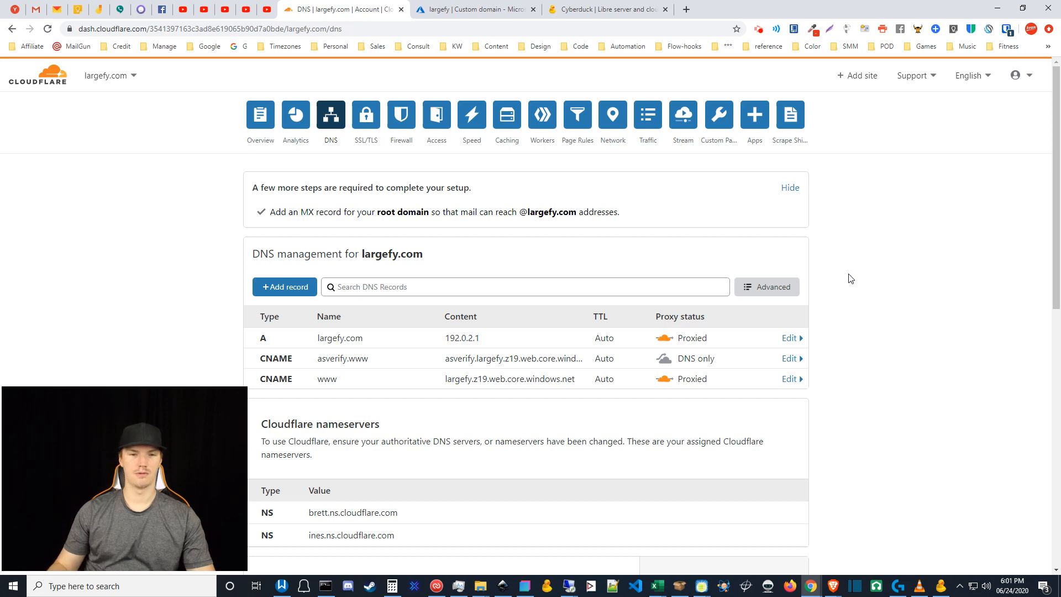
pyautogui.moveTo(228, 389)
pyautogui.moveTo(245, 387); pyautogui.dragTo(384, 283)
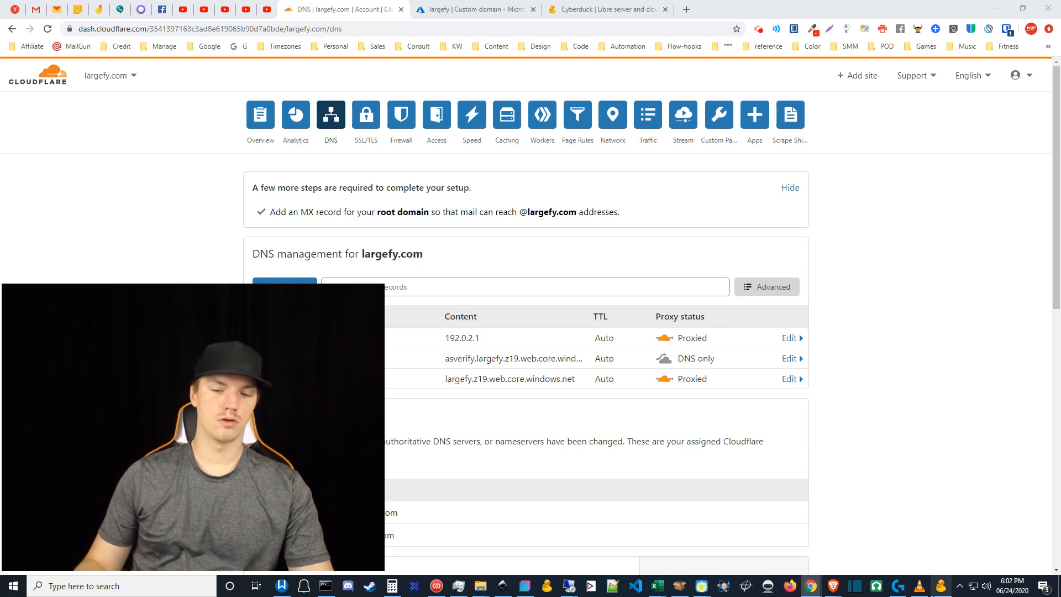
pyautogui.click(942, 589)
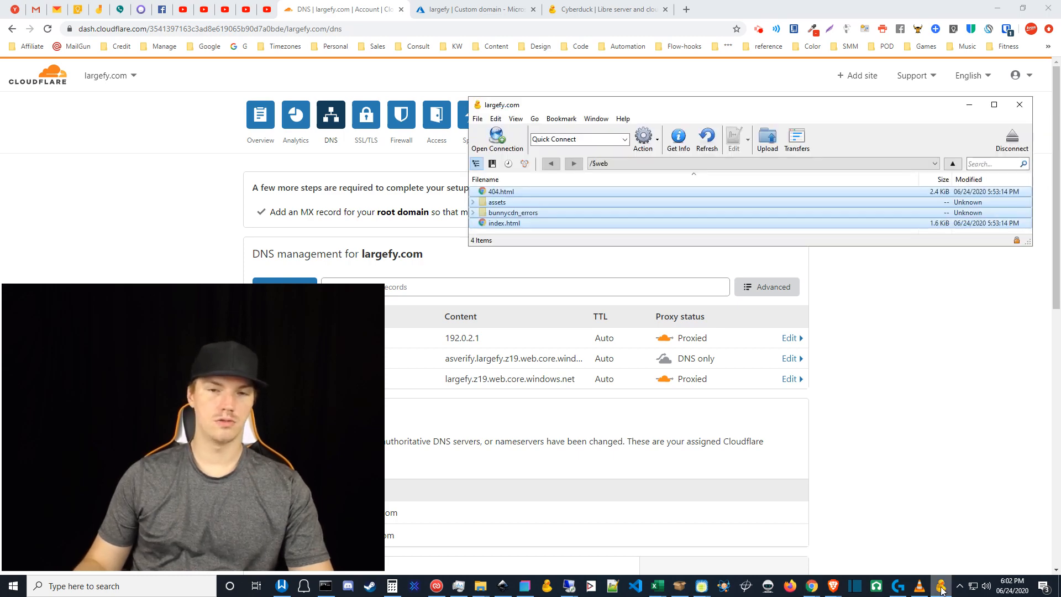
pyautogui.click(718, 235)
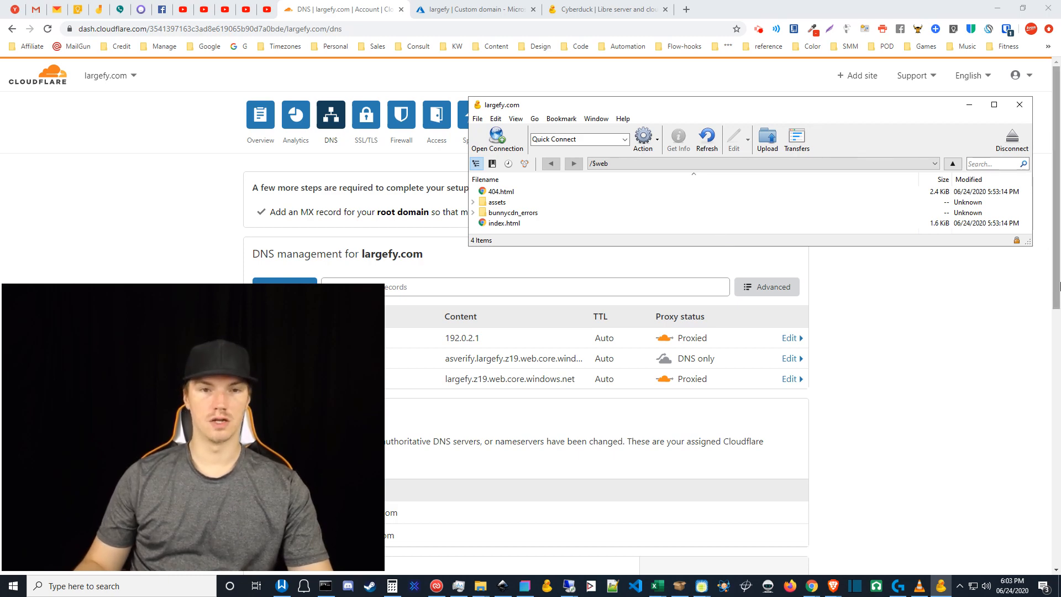
pyautogui.click(1060, 286)
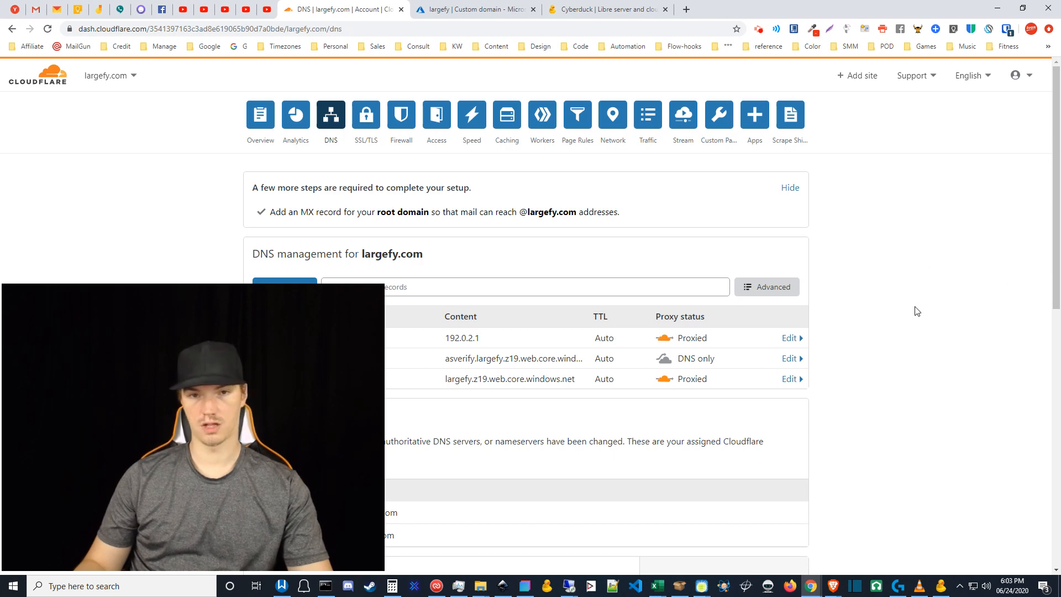